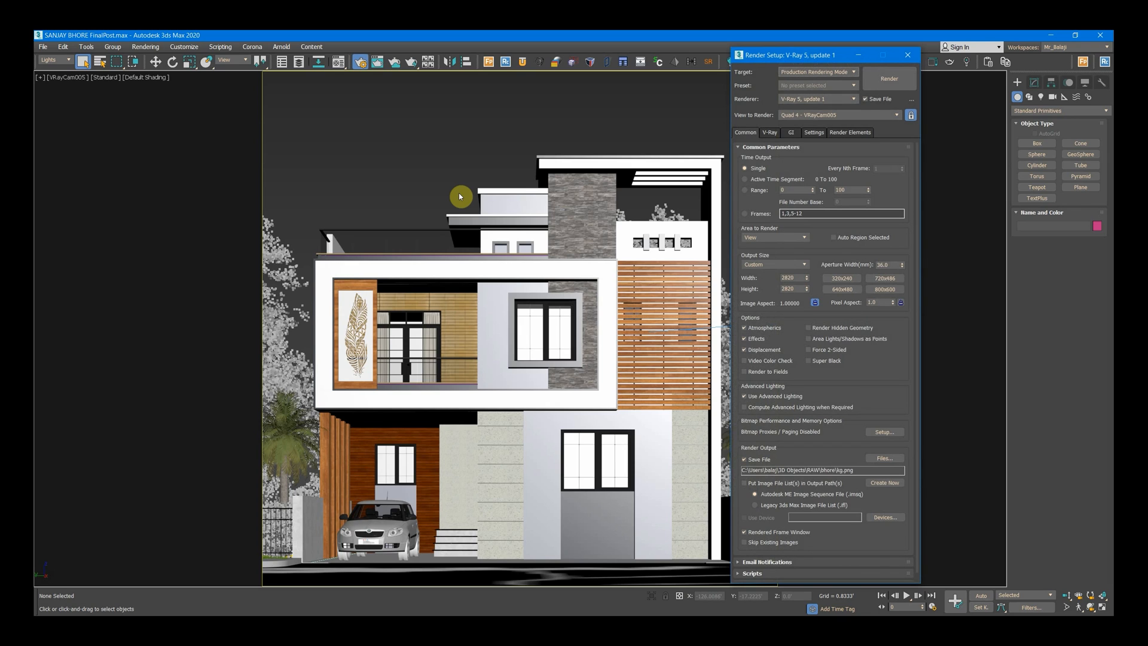
- Show the scene's render elements and examine the saved V-Ray pass images in File Explorer's render output folder
{"action": "left_click", "coordinate": [851, 134]}
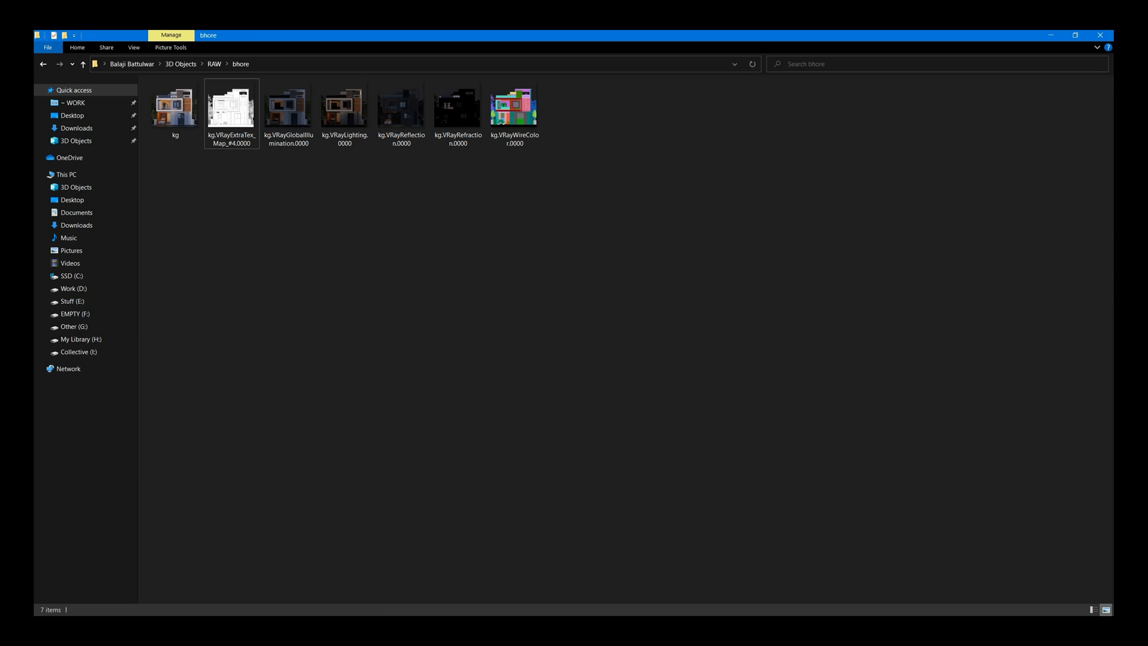
{"action": "left_click_drag", "start_coordinate": [221, 194], "coordinate": [482, 144]}
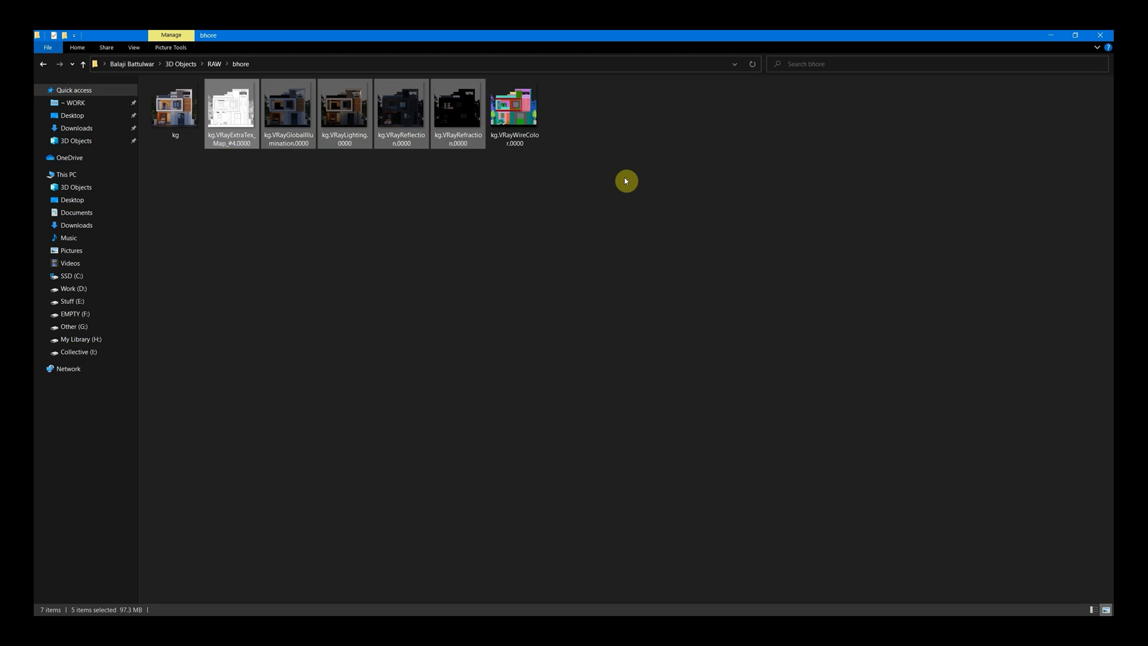
{"action": "left_click", "coordinate": [397, 212]}
{"action": "left_click", "coordinate": [215, 132]}
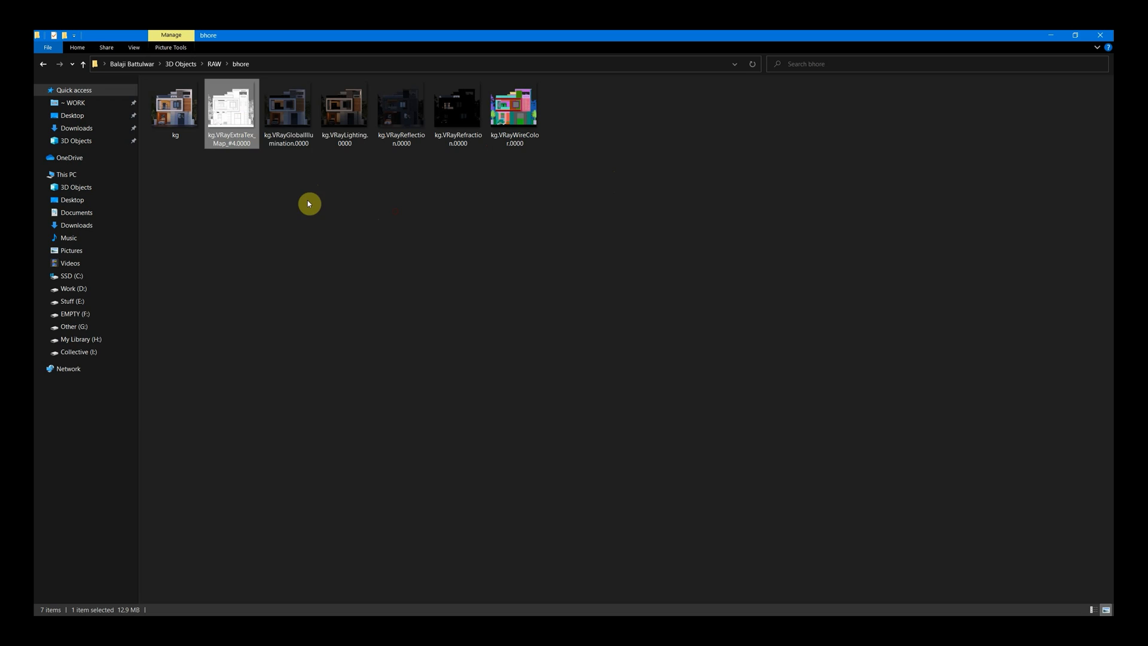
{"action": "left_click", "coordinate": [305, 131]}
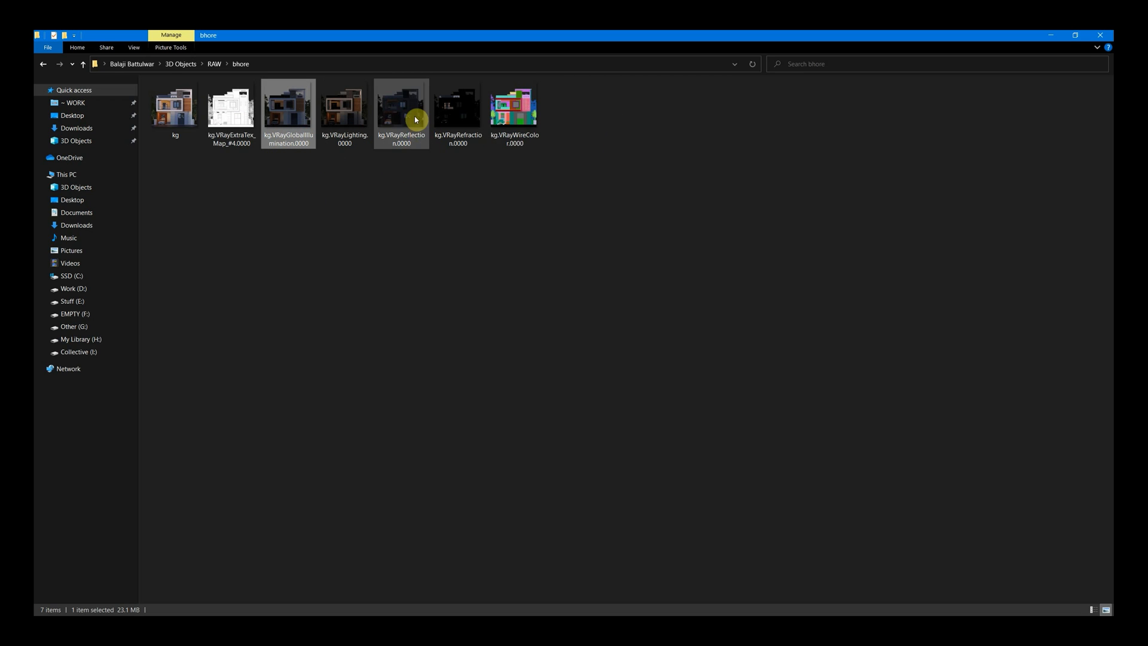
{"action": "left_click", "coordinate": [700, 275]}
{"action": "left_click_drag", "start_coordinate": [676, 274], "coordinate": [216, 104]}
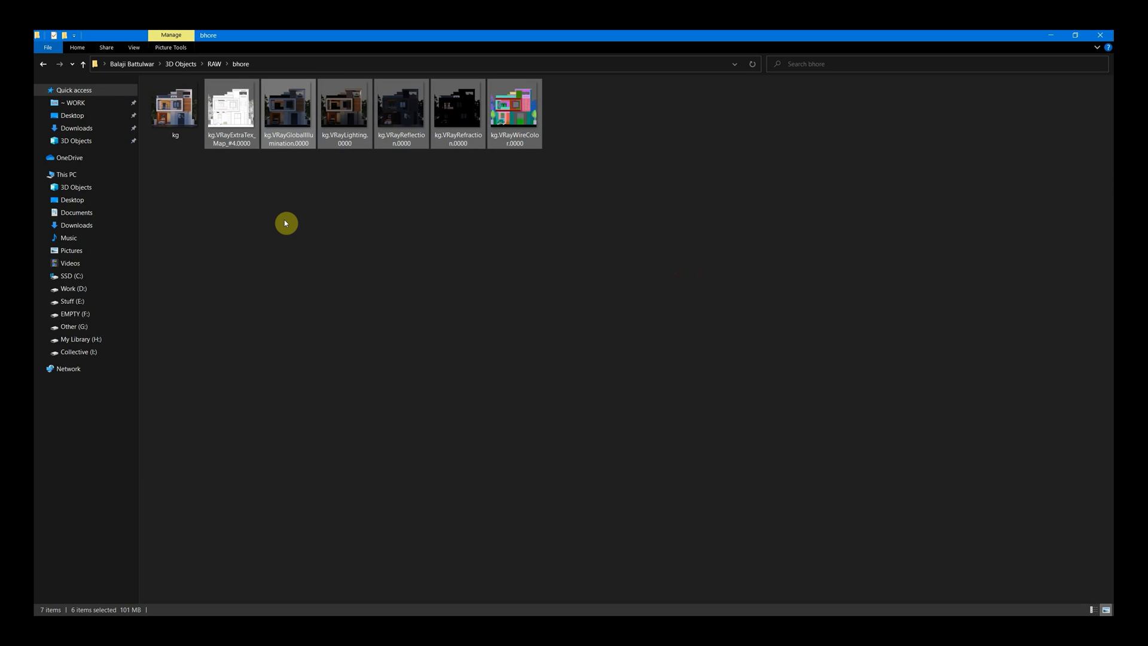
{"action": "left_click", "coordinate": [304, 276]}
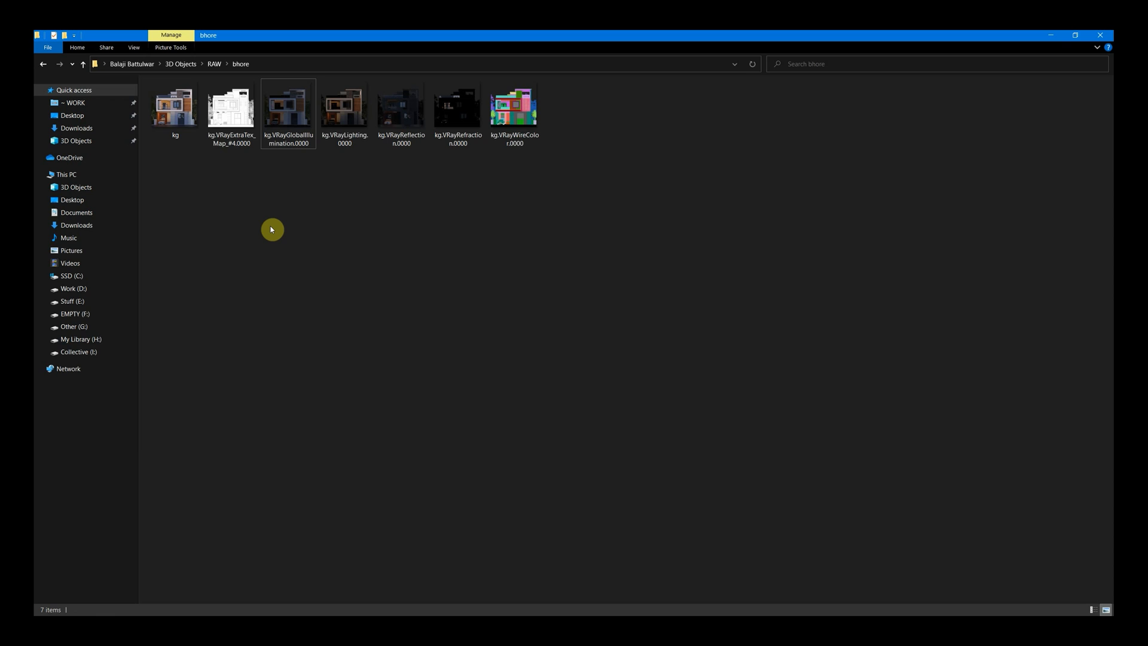
- Open a new File Explorer window and view the first house render in the WM folder on the Work (D:) drive
{"action": "right_click", "coordinate": [375, 610]}
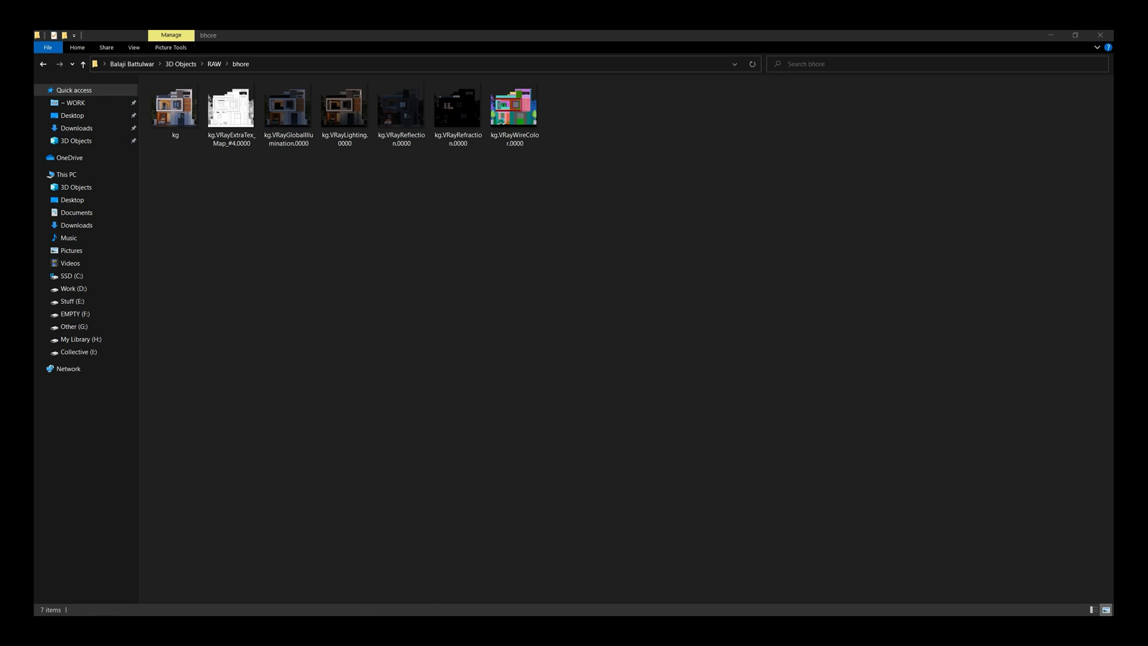
{"action": "left_click", "coordinate": [341, 571]}
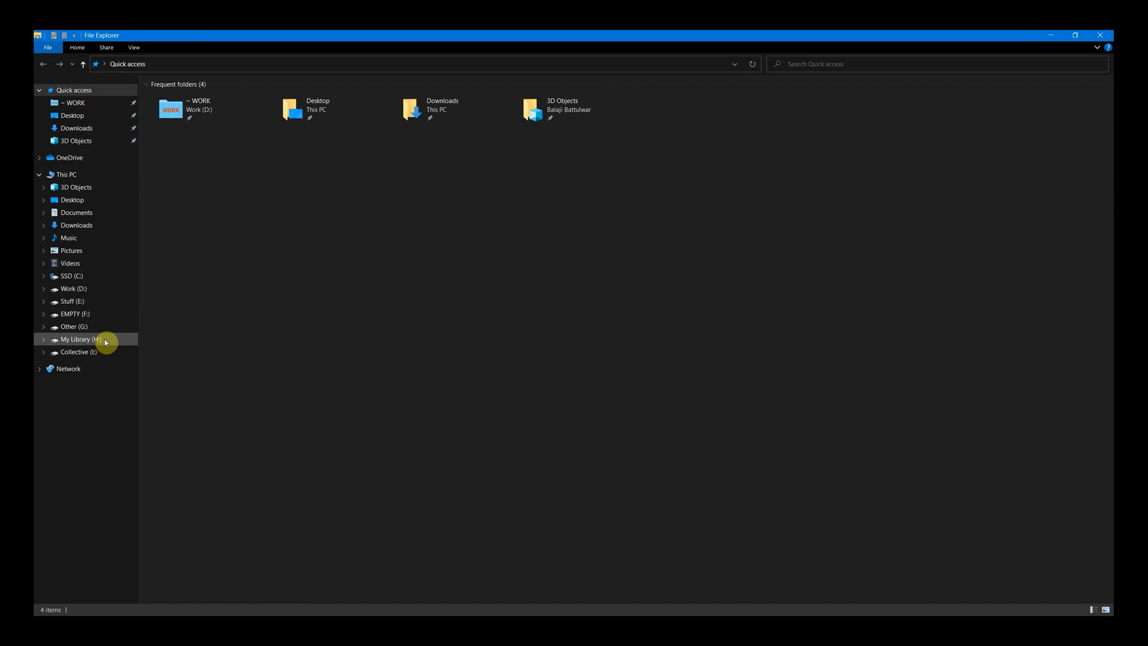
{"action": "left_click", "coordinate": [73, 289]}
{"action": "double_click", "coordinate": [921, 153]}
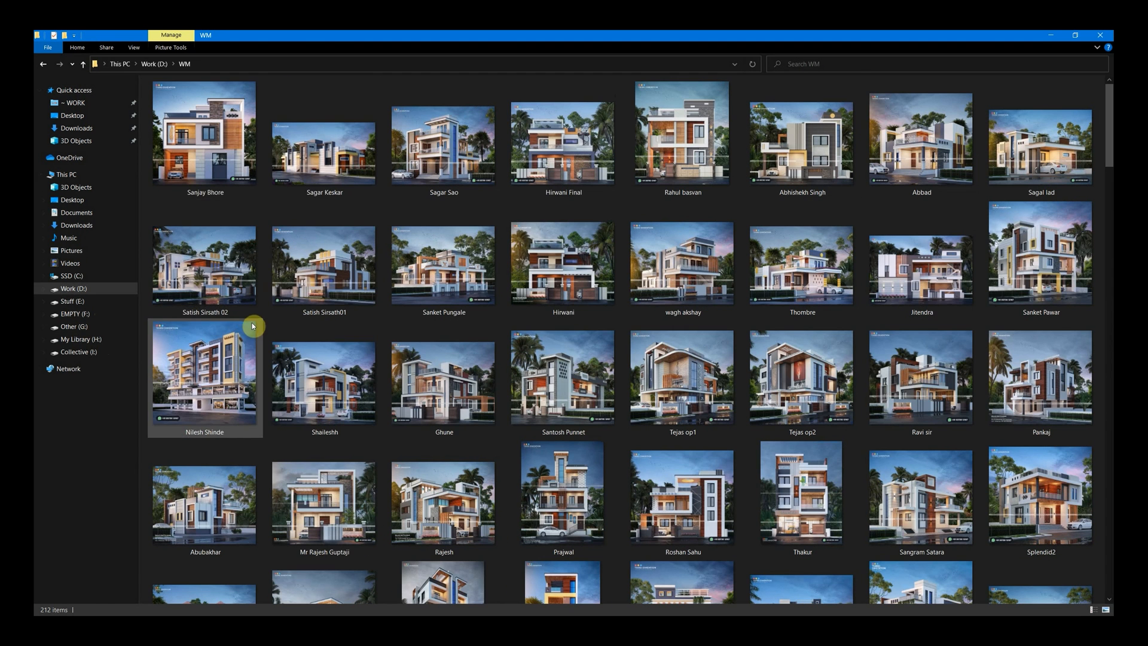
{"action": "double_click", "coordinate": [224, 152]}
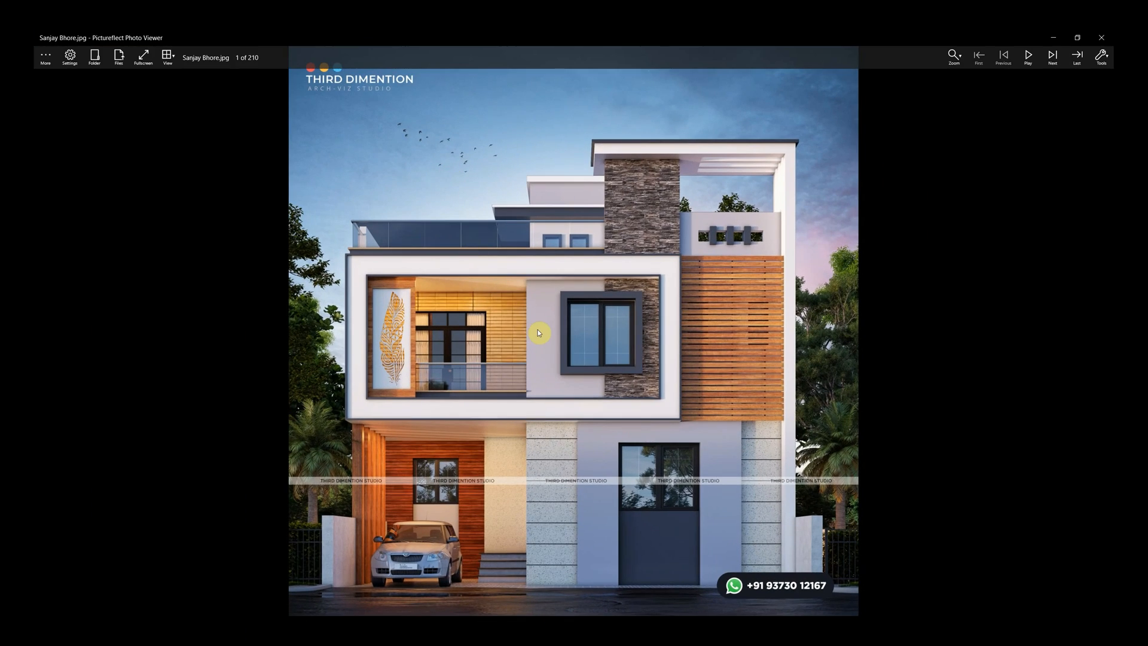
- Examine the finished render's balcony, stone cladding, ground-floor window and wooden slats up close
{"action": "scroll", "coordinate": [378, 322], "scroll_direction": "up", "scroll_amount": 3}
{"action": "scroll", "coordinate": [209, 314], "scroll_direction": "up", "scroll_amount": 3}
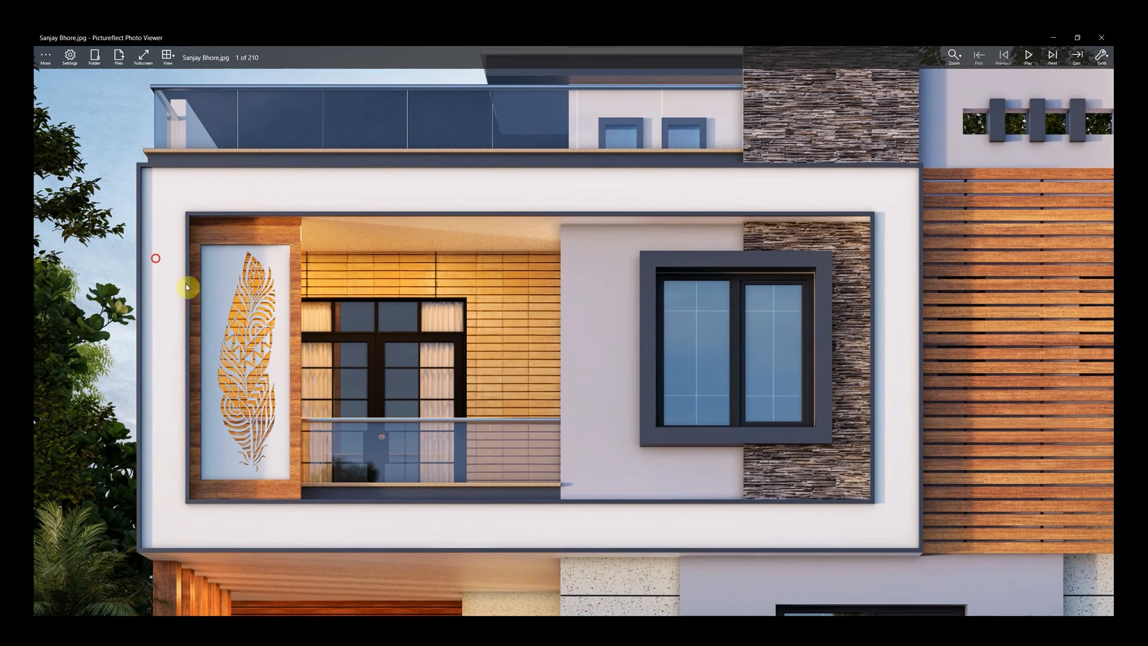
{"action": "scroll", "coordinate": [158, 293], "scroll_direction": "up", "scroll_amount": 2}
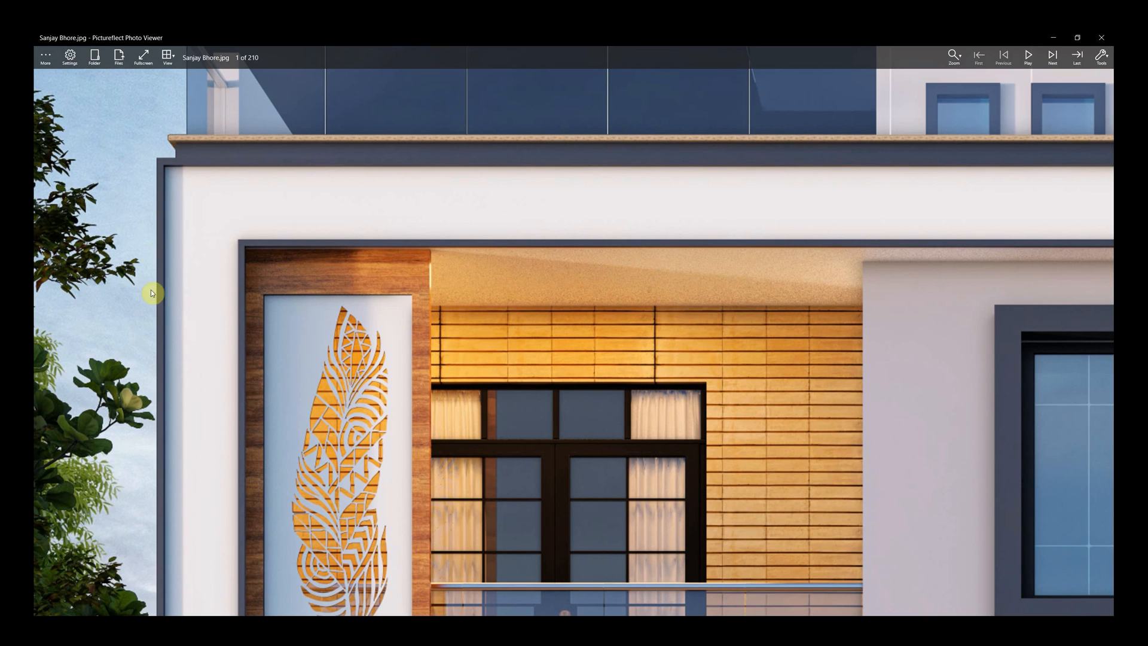
{"action": "left_click_drag", "start_coordinate": [165, 453], "coordinate": [177, 202]}
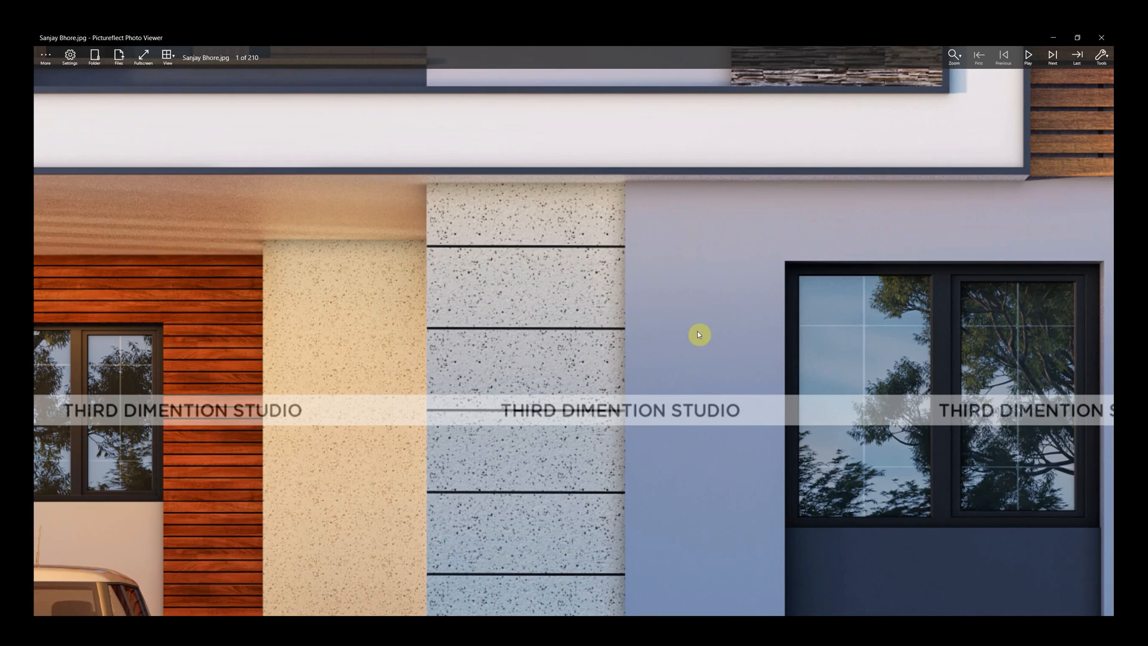
{"action": "left_click_drag", "start_coordinate": [677, 283], "coordinate": [382, 292]}
{"action": "left_click_drag", "start_coordinate": [889, 293], "coordinate": [577, 305]}
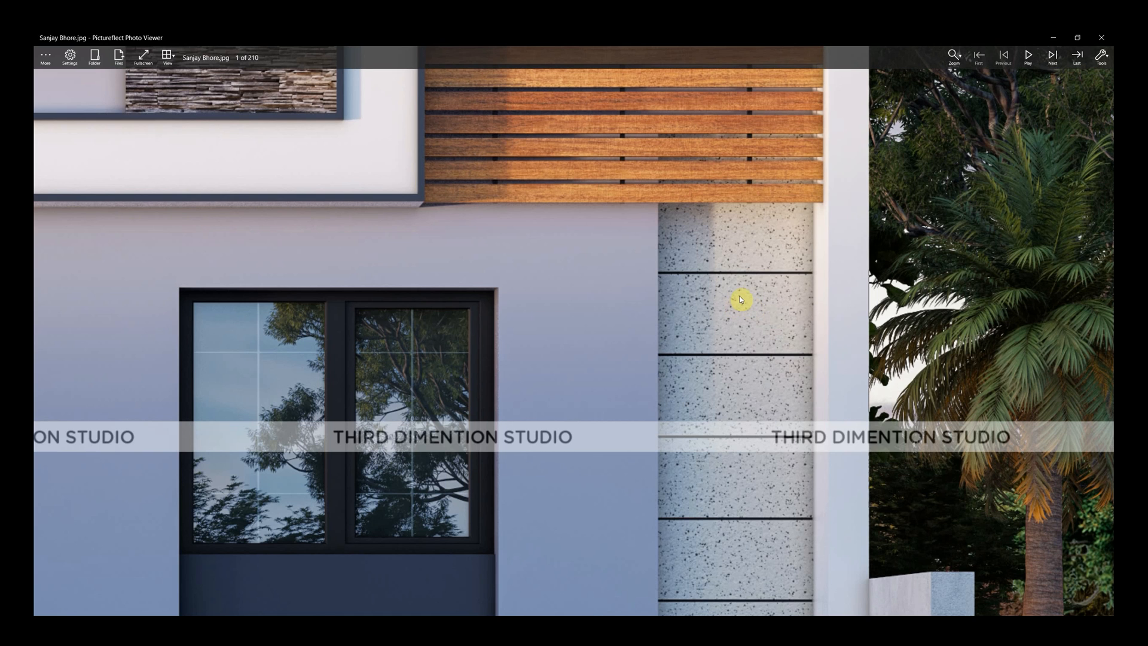
{"action": "scroll", "coordinate": [740, 299], "scroll_direction": "down", "scroll_amount": 2}
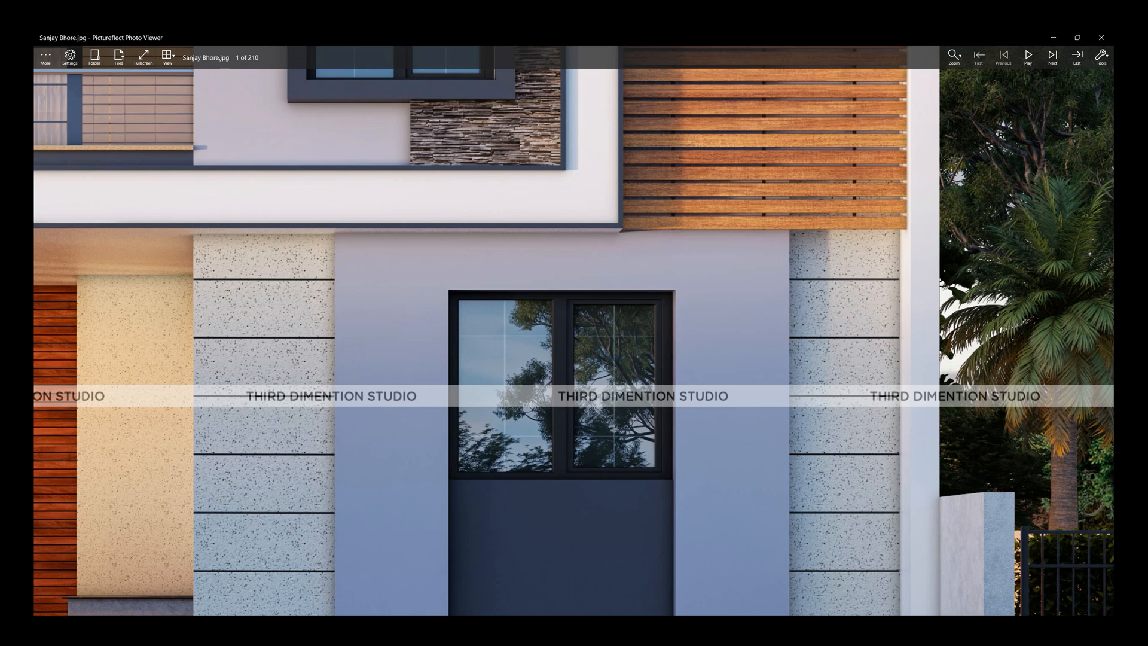
{"action": "scroll", "coordinate": [384, 342], "scroll_direction": "down", "scroll_amount": 4}
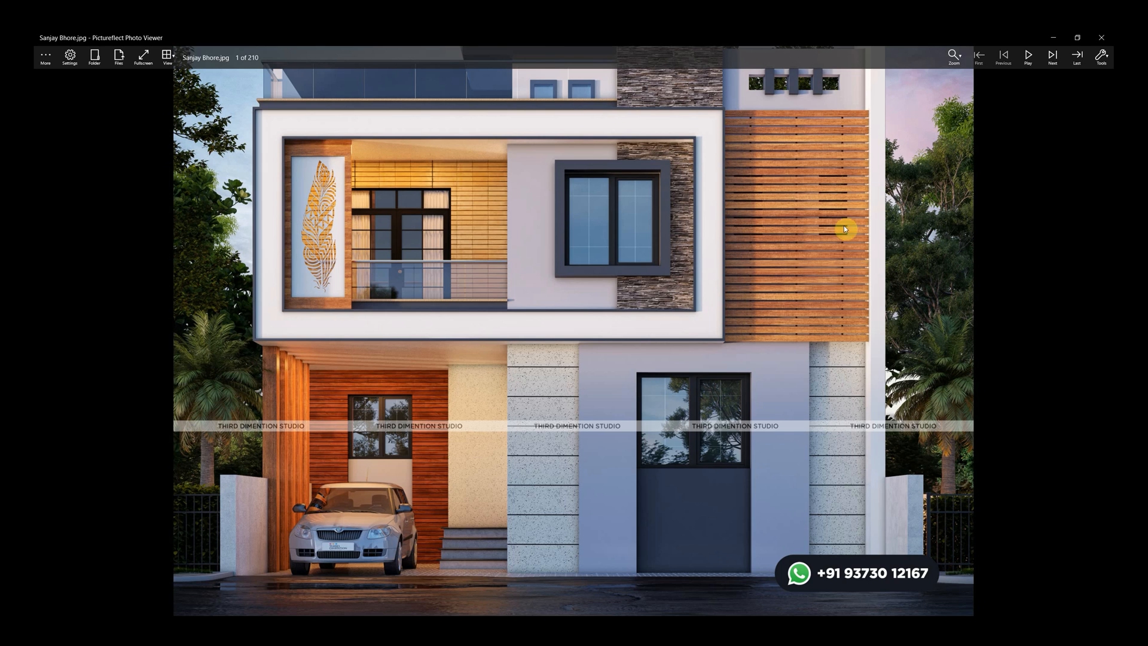
{"action": "scroll", "coordinate": [845, 225], "scroll_direction": "down", "scroll_amount": 2}
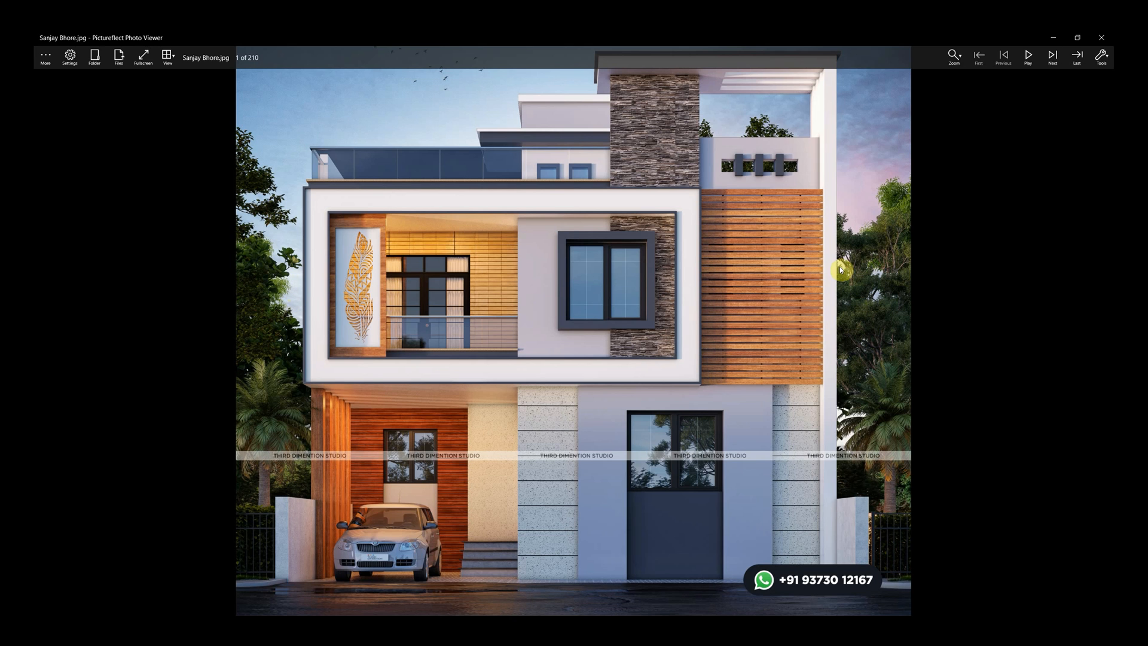
- Inspect the finished render's white balcony frame, facade edges and side trees, ending on the overall house
{"action": "scroll", "coordinate": [879, 290], "scroll_direction": "up", "scroll_amount": 2}
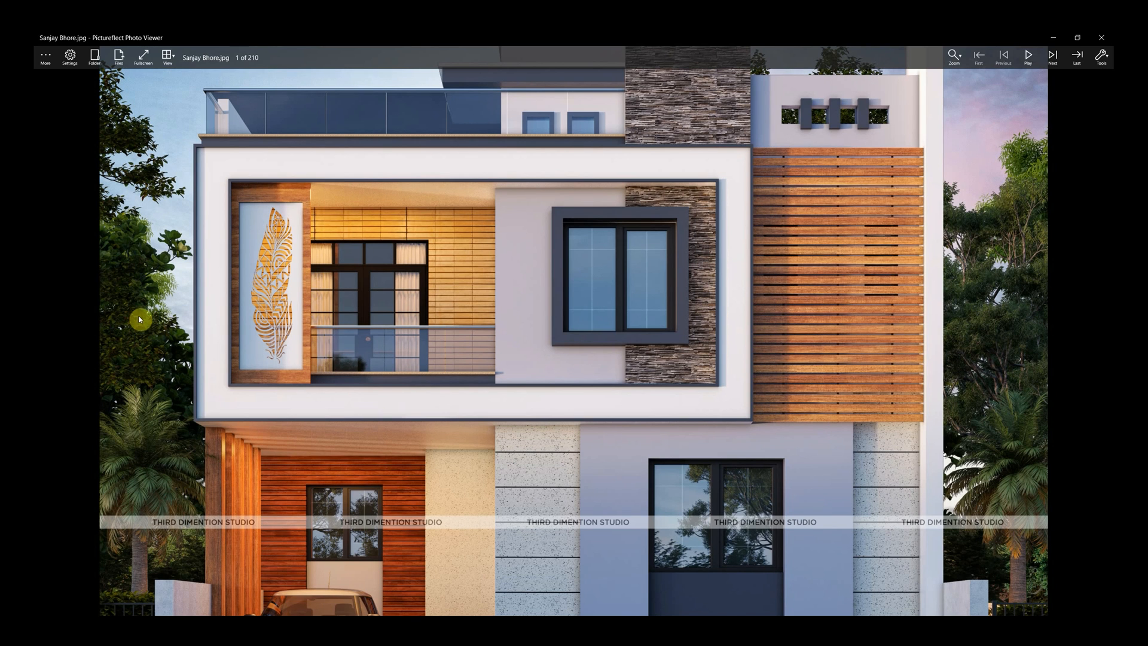
{"action": "scroll", "coordinate": [144, 320], "scroll_direction": "up", "scroll_amount": 2}
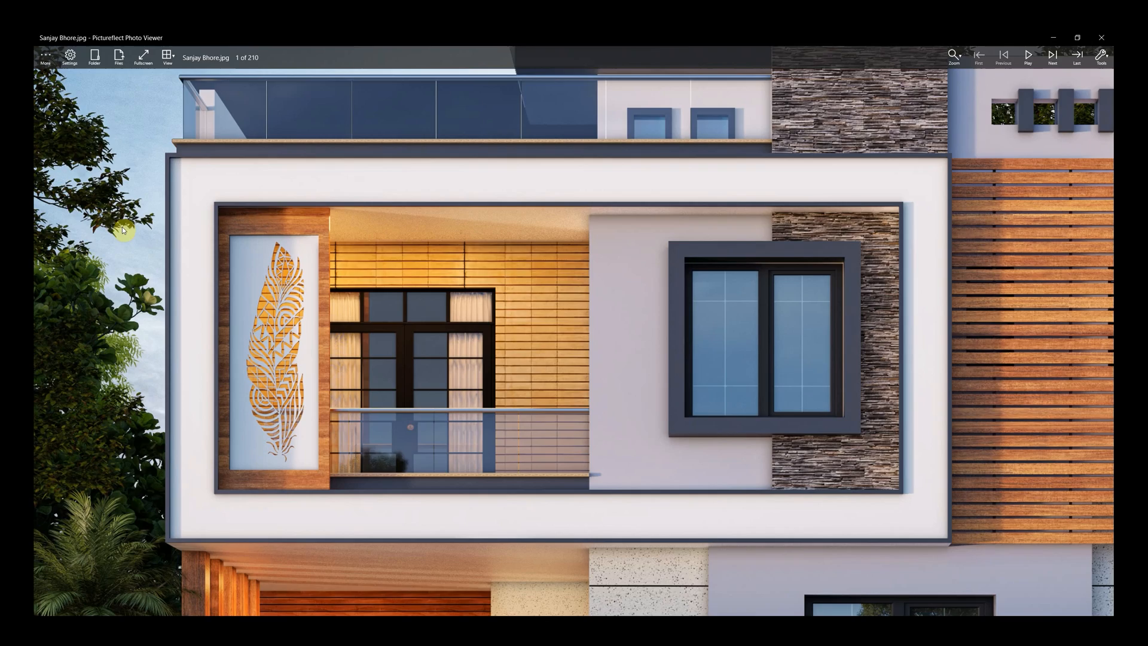
{"action": "scroll", "coordinate": [140, 338], "scroll_direction": "down", "scroll_amount": 3}
{"action": "left_click_drag", "start_coordinate": [212, 439], "coordinate": [215, 214]}
{"action": "left_click_drag", "start_coordinate": [640, 332], "coordinate": [512, 343]}
{"action": "left_click_drag", "start_coordinate": [963, 109], "coordinate": [846, 349]}
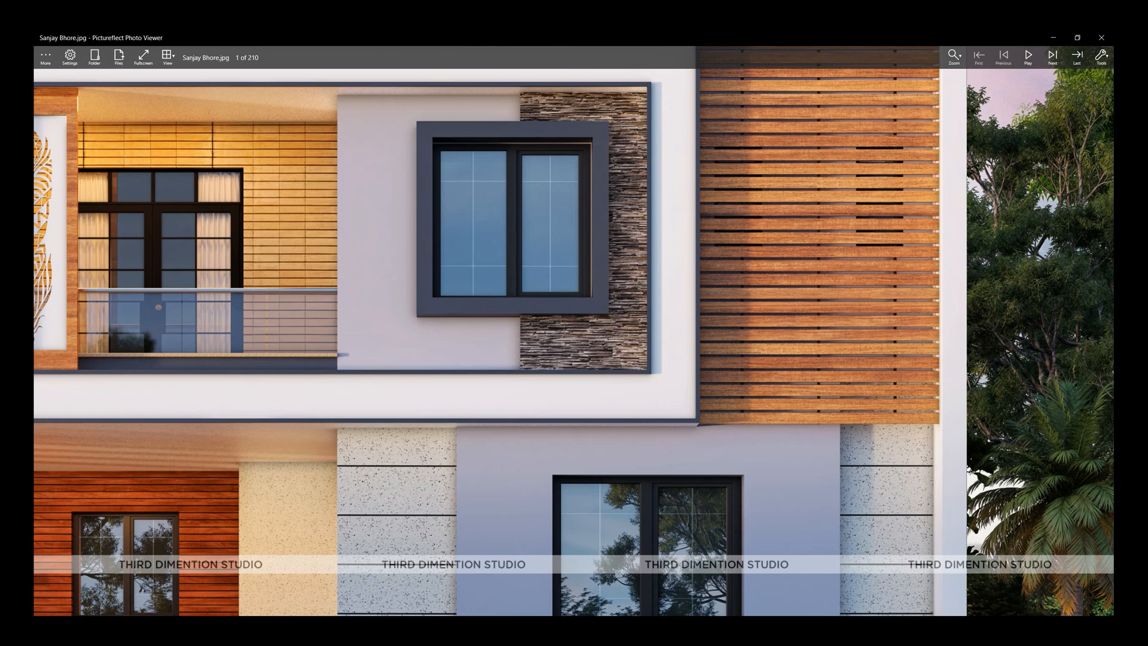
{"action": "scroll", "coordinate": [926, 375], "scroll_direction": "down", "scroll_amount": 4}
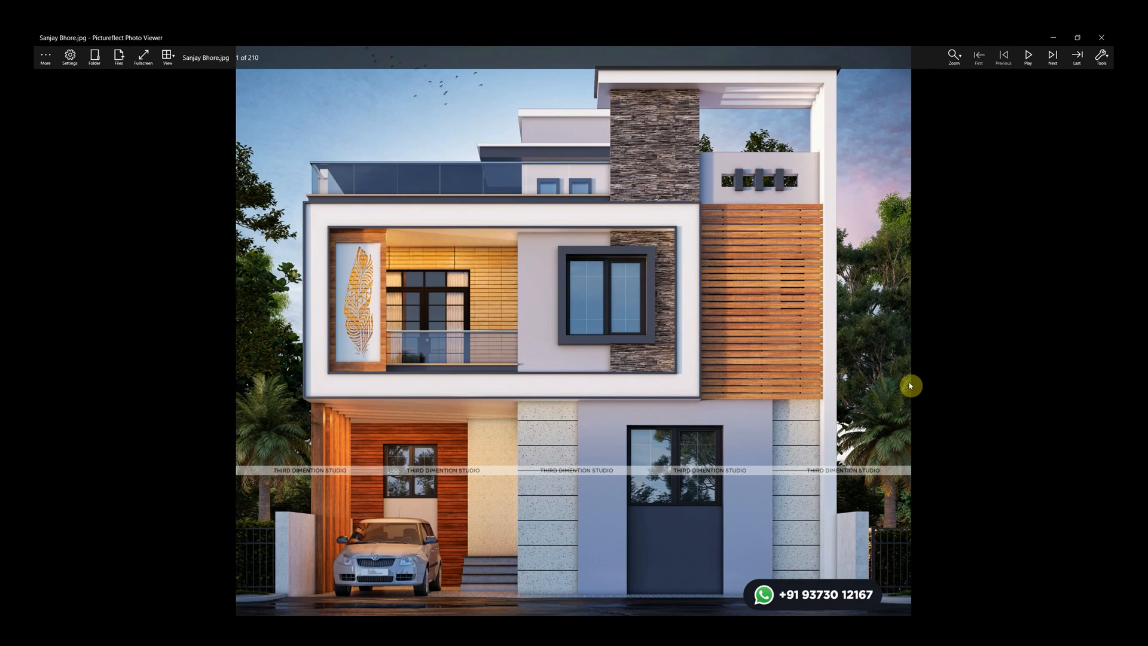
{"action": "left_click", "coordinate": [562, 310]}
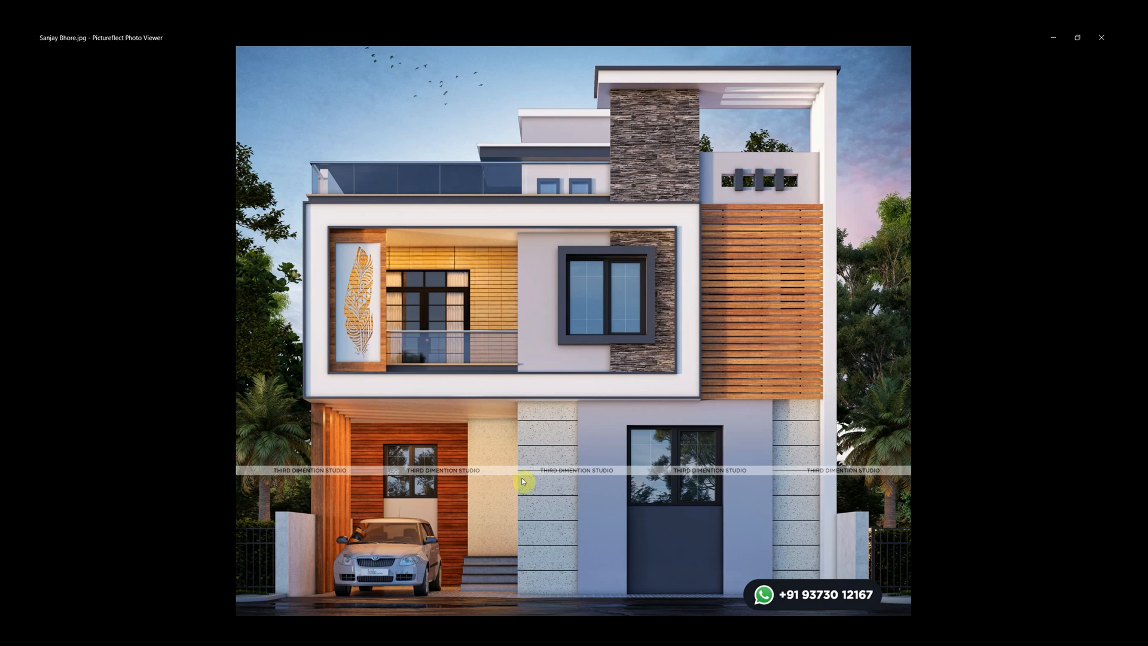
- Switch to 3ds Max, inspect the house and surrounding trees in the maximized Perspective view, and return to the VRayCam005 view
{"action": "left_click", "coordinate": [427, 622]}
{"action": "left_click", "coordinate": [583, 362]}
{"action": "key", "text": "alt+w"}
{"action": "left_click", "coordinate": [618, 450]}
{"action": "key", "text": "alt+w"}
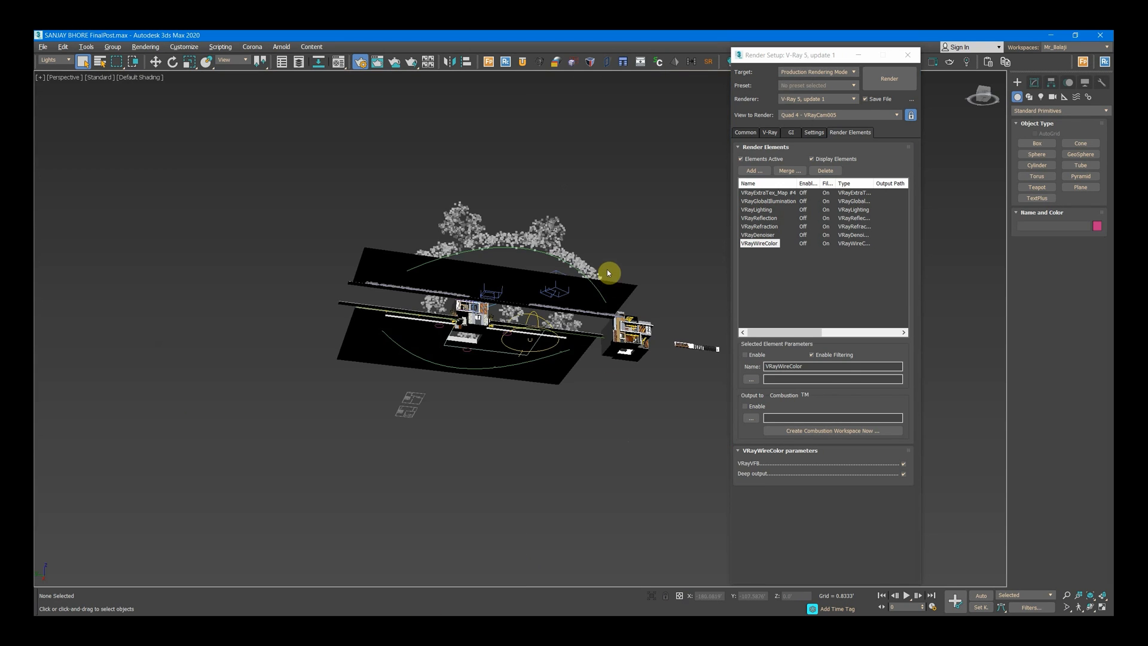
{"action": "left_click_drag", "start_coordinate": [611, 272], "coordinate": [584, 349]}
{"action": "scroll", "coordinate": [474, 301], "scroll_direction": "up", "scroll_amount": 8}
{"action": "mouse_move", "coordinate": [472, 276]}
{"action": "left_mouse_down"}
{"action": "mouse_move", "coordinate": [486, 320]}
{"action": "mouse_move", "coordinate": [490, 276]}
{"action": "left_mouse_up"}
{"action": "left_click_drag", "start_coordinate": [489, 276], "coordinate": [493, 308]}
{"action": "left_click_drag", "start_coordinate": [323, 428], "coordinate": [358, 336]}
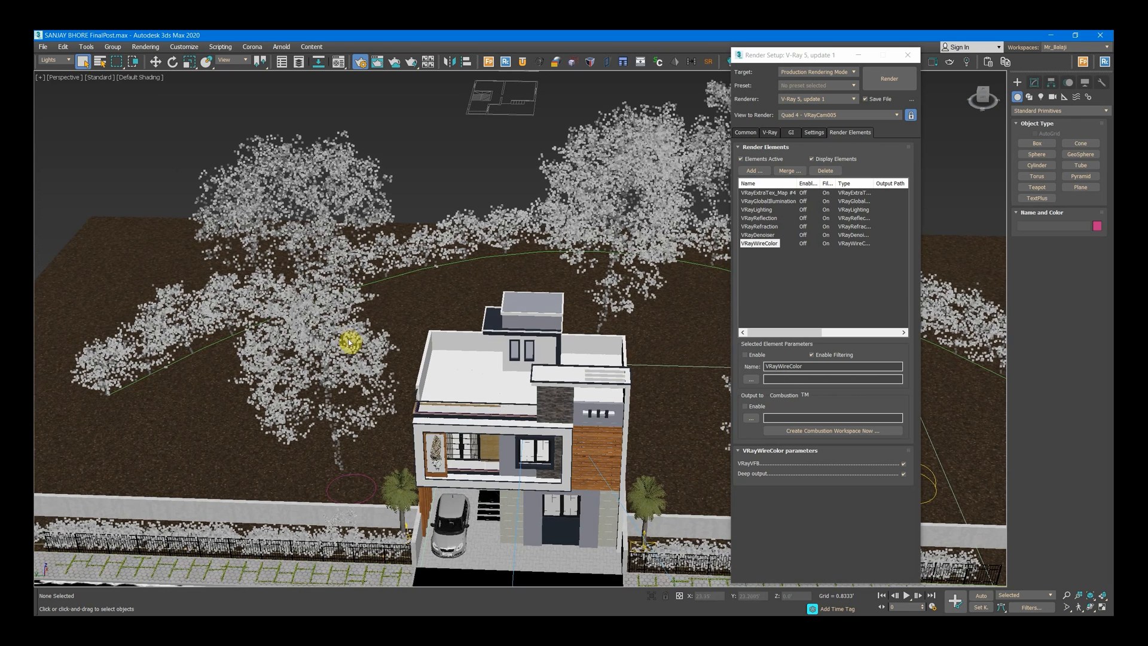
{"action": "key", "text": "alt+w"}
{"action": "key", "text": "alt+w"}
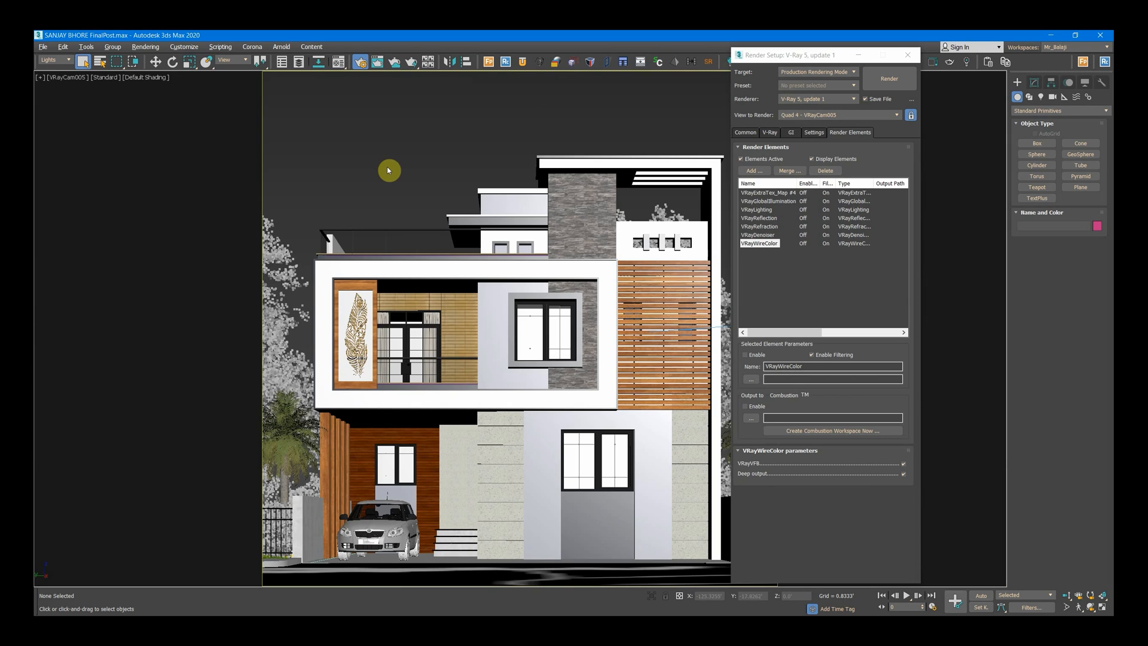
- Move the Render Setup window aside to uncover the whole house in the camera view
{"action": "left_click", "coordinate": [845, 132]}
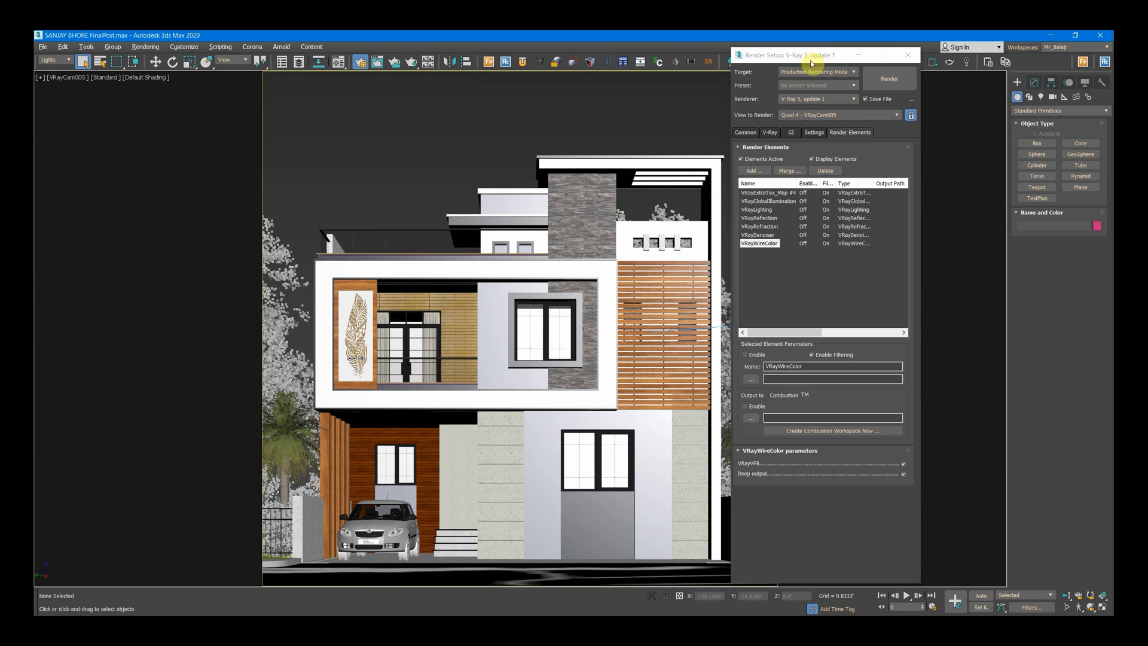
{"action": "left_click_drag", "start_coordinate": [813, 63], "coordinate": [933, 72]}
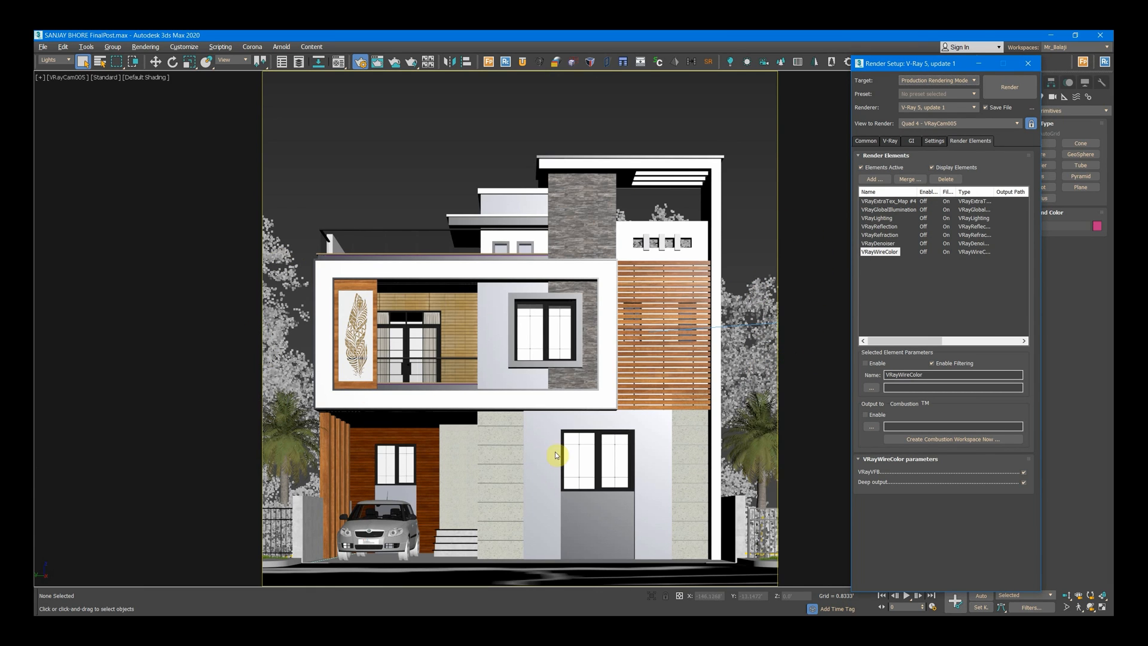
- Look at the finished render in the photo viewer and the Photoshop workspace, and return to 3ds Max
{"action": "left_click", "coordinate": [573, 592]}
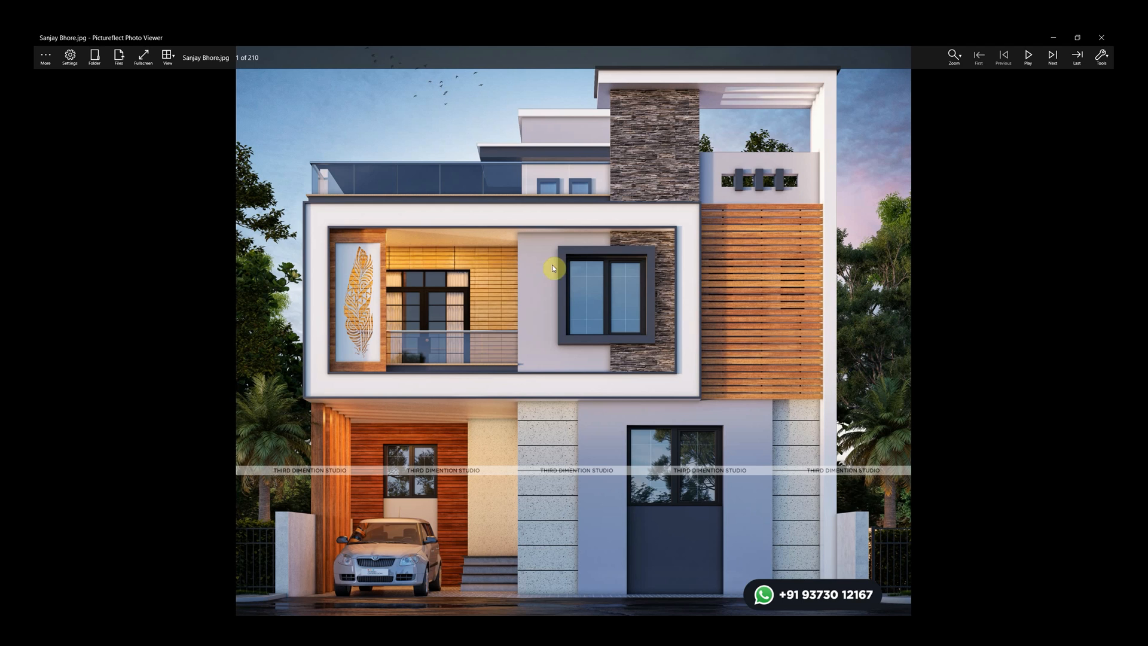
{"action": "left_click", "coordinate": [451, 626]}
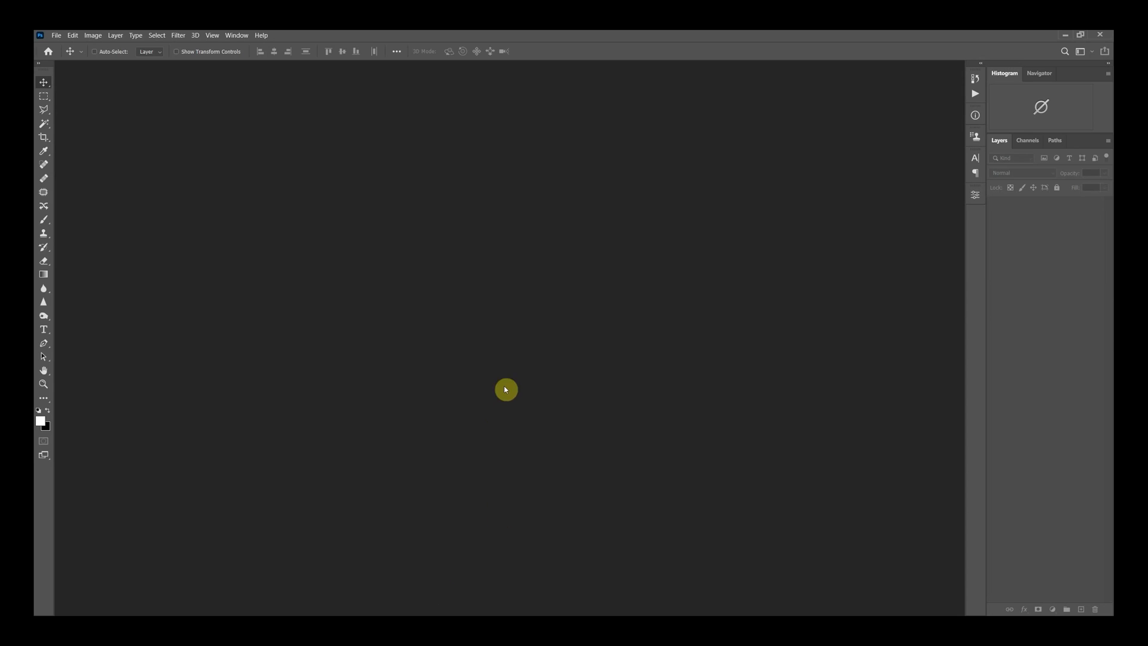
{"action": "left_click", "coordinate": [399, 626]}
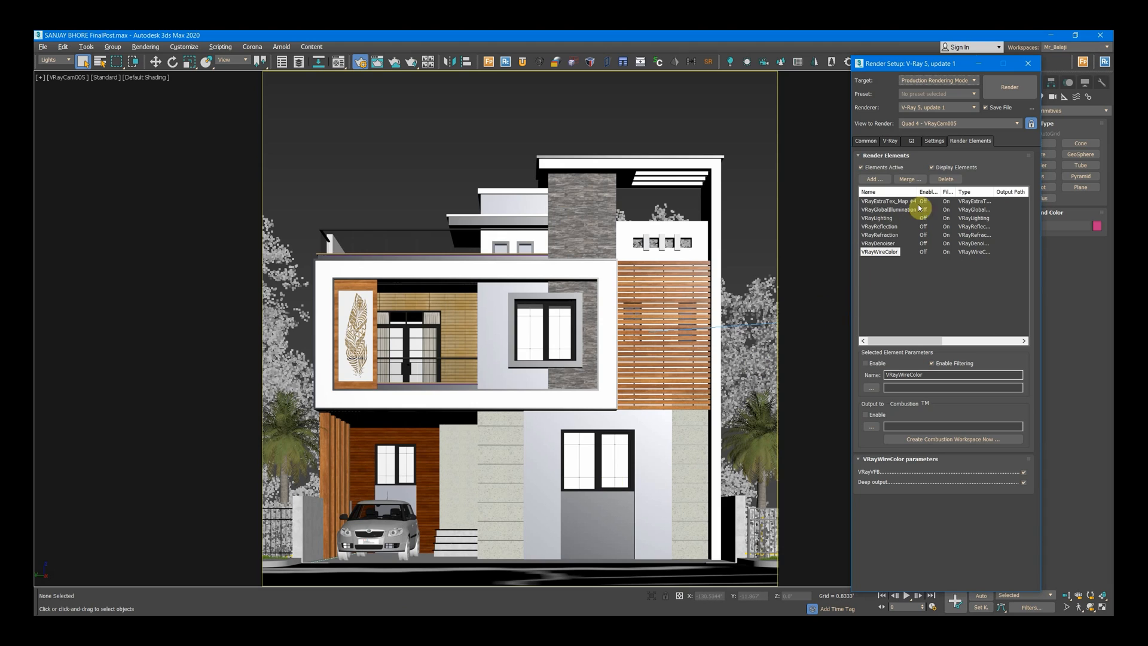
- Check the V-Ray frame buffer's output file for separate render channels and return to the render elements list
{"action": "left_click", "coordinate": [884, 139]}
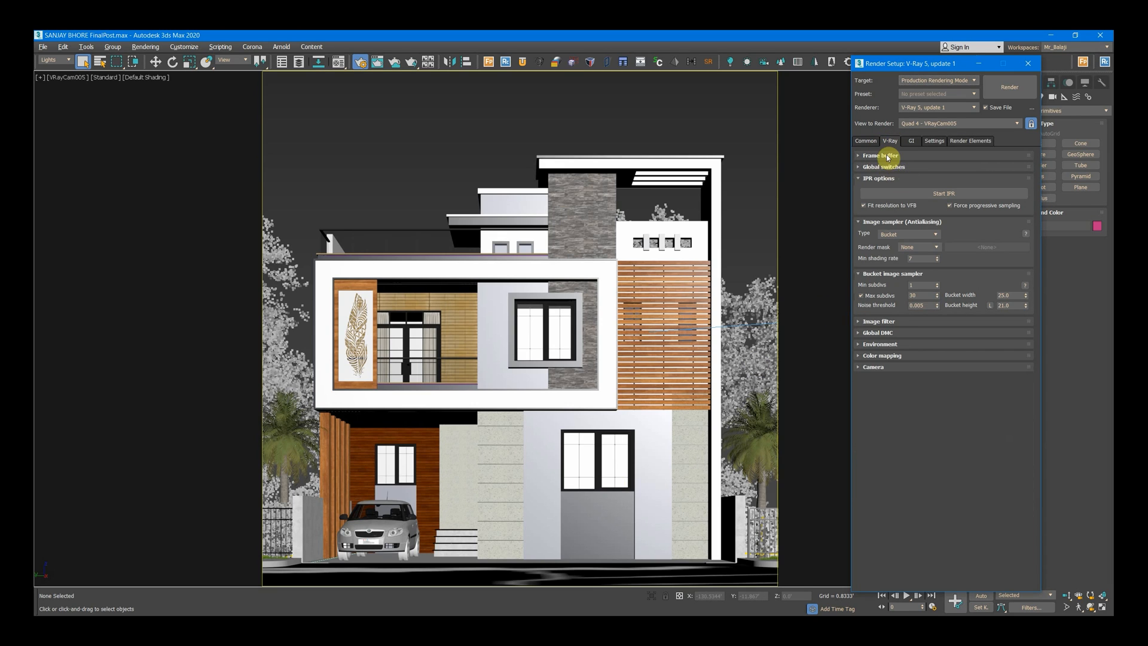
{"action": "left_click", "coordinate": [887, 154]}
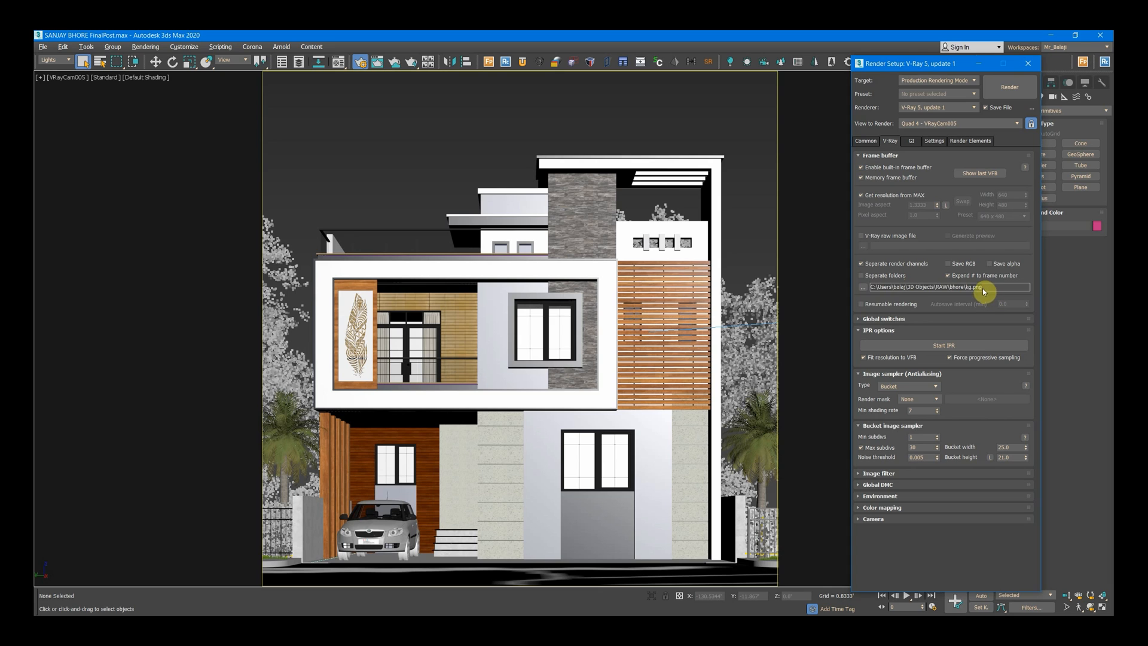
{"action": "left_click", "coordinate": [863, 287]}
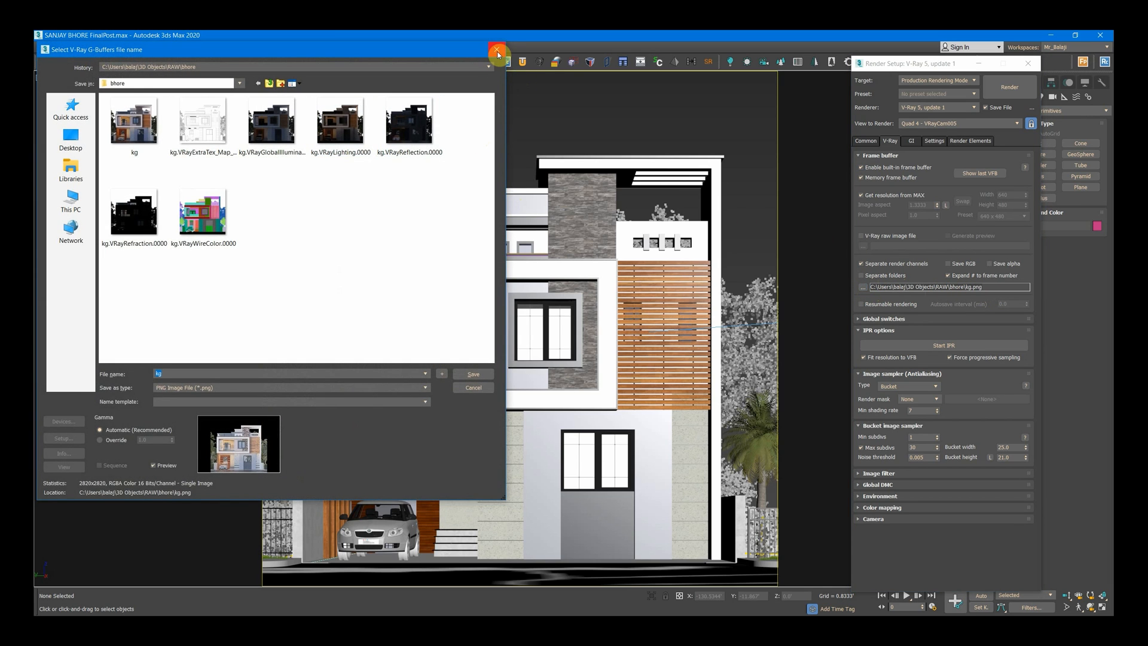
{"action": "left_click", "coordinate": [498, 52]}
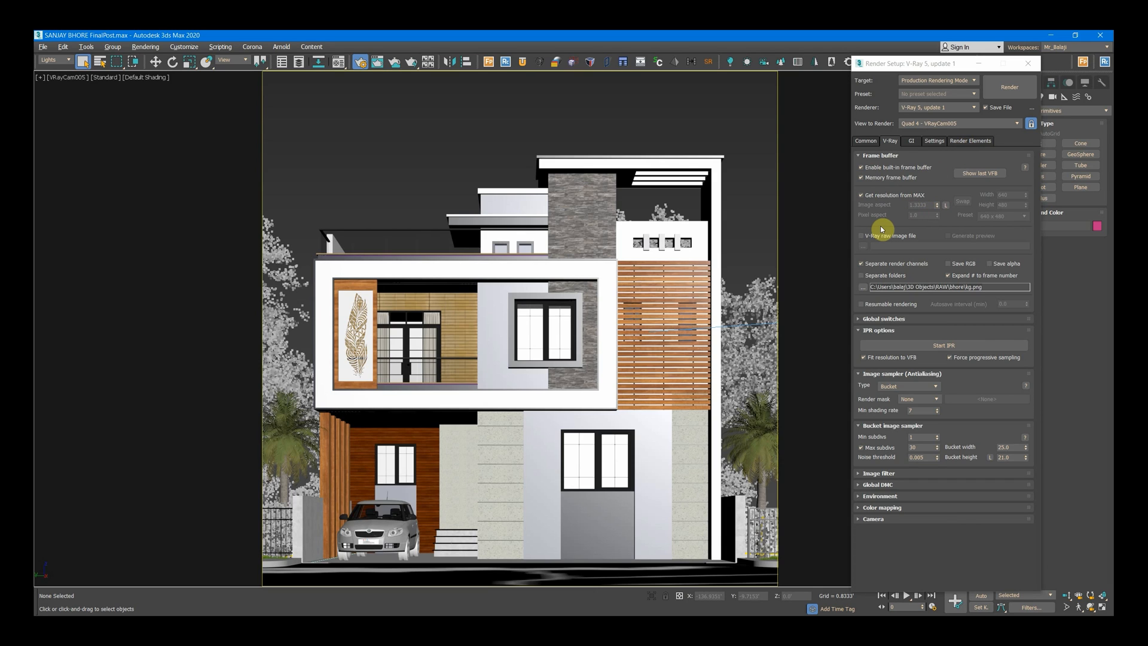
{"action": "left_click", "coordinate": [975, 140]}
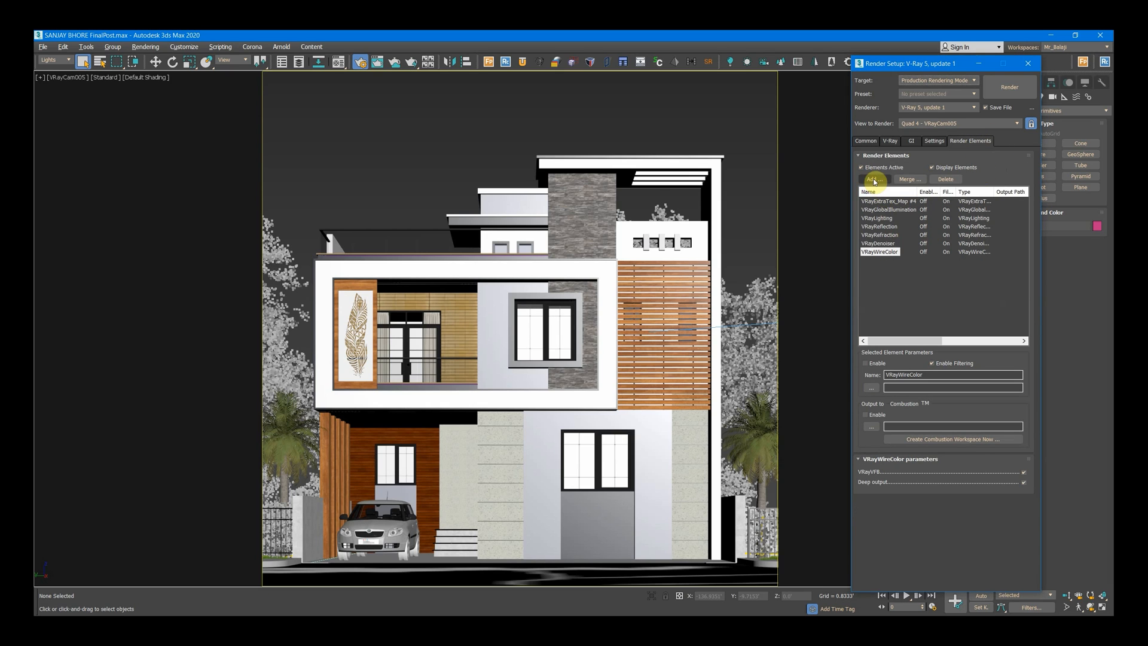
- Look through the full list of V-Ray render elements available for adding, and close it without adding any
{"action": "left_click", "coordinate": [874, 179]}
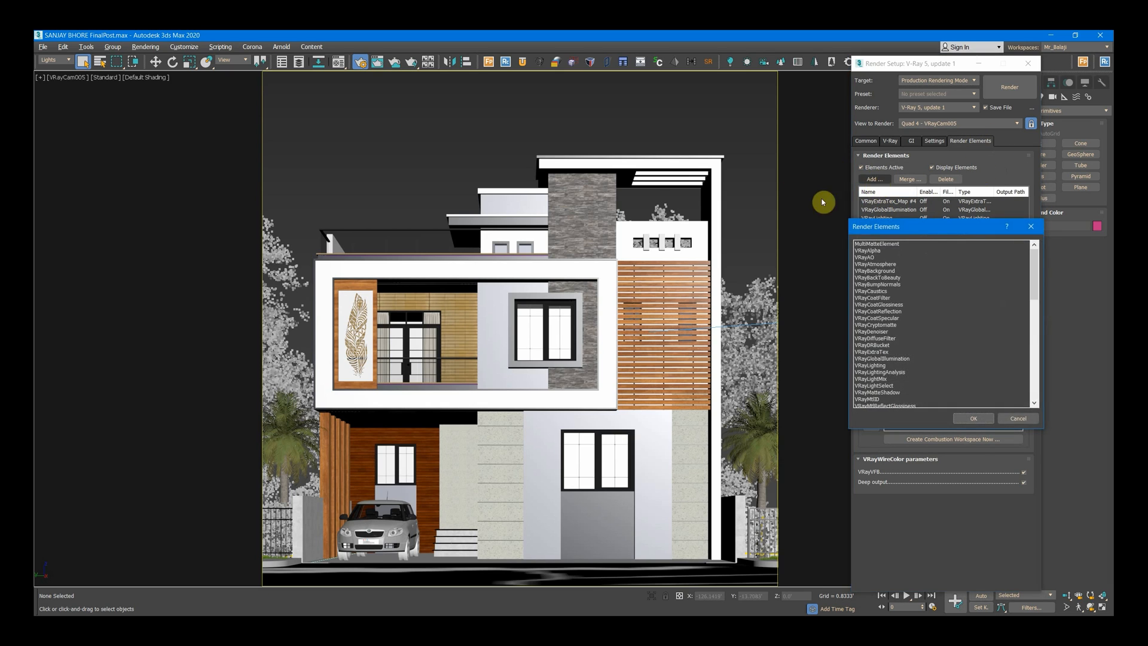
{"action": "left_click_drag", "start_coordinate": [900, 230], "coordinate": [613, 167]}
{"action": "left_click_drag", "start_coordinate": [749, 205], "coordinate": [751, 323]}
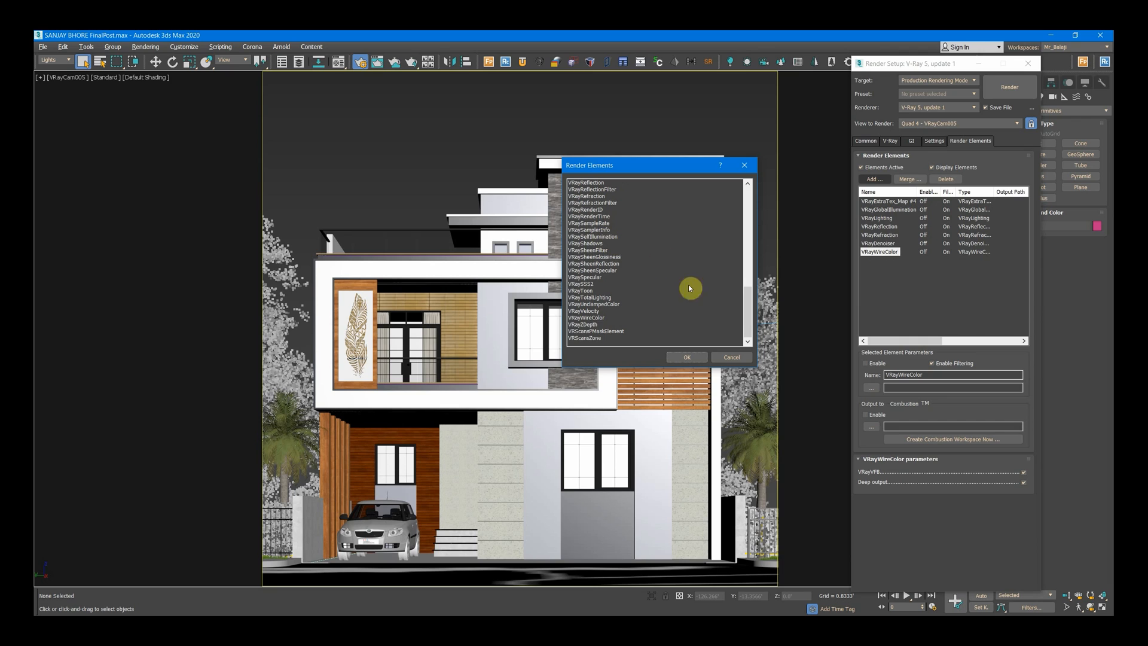
{"action": "left_click_drag", "start_coordinate": [745, 313], "coordinate": [750, 207]}
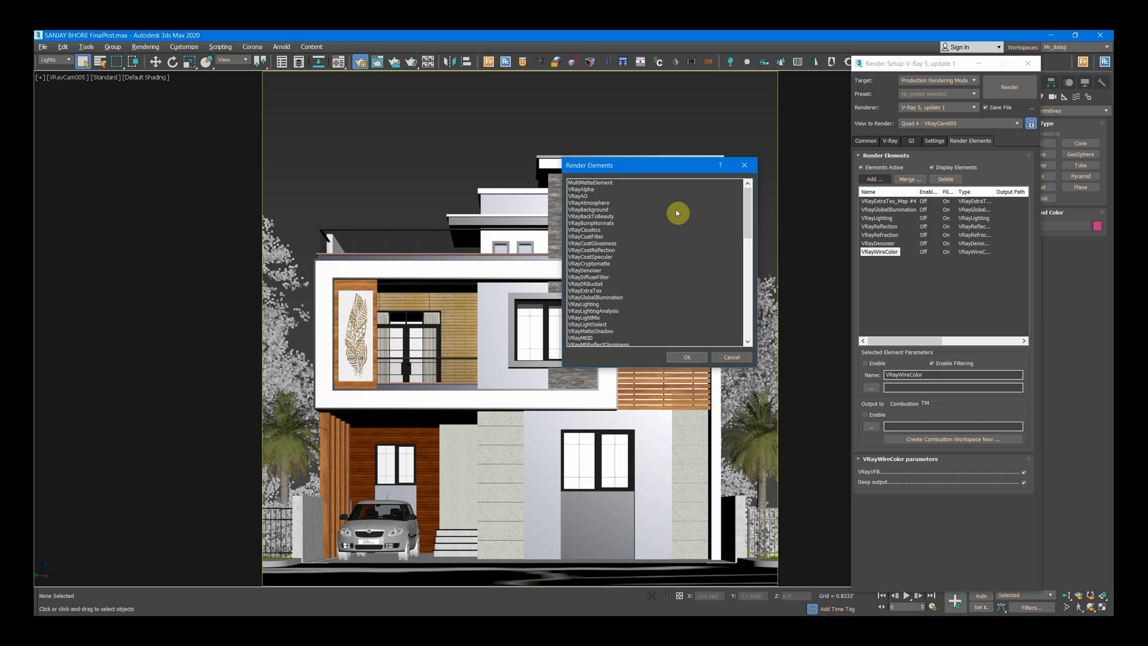
{"action": "scroll", "coordinate": [642, 336], "scroll_direction": "down", "scroll_amount": 10}
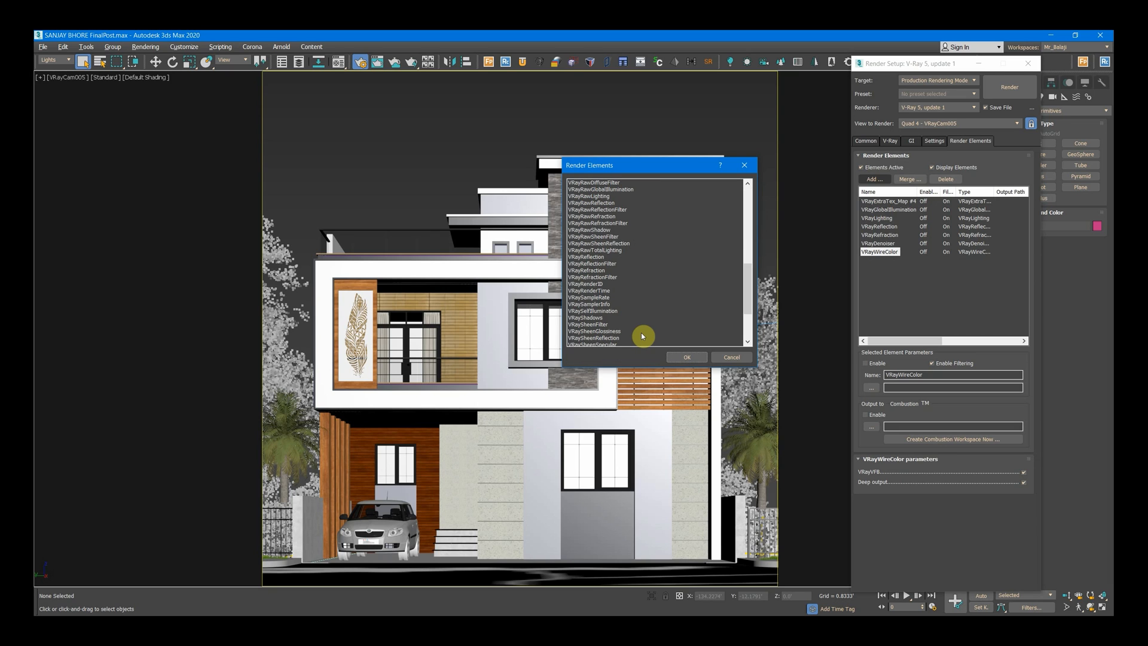
{"action": "left_click", "coordinate": [720, 358]}
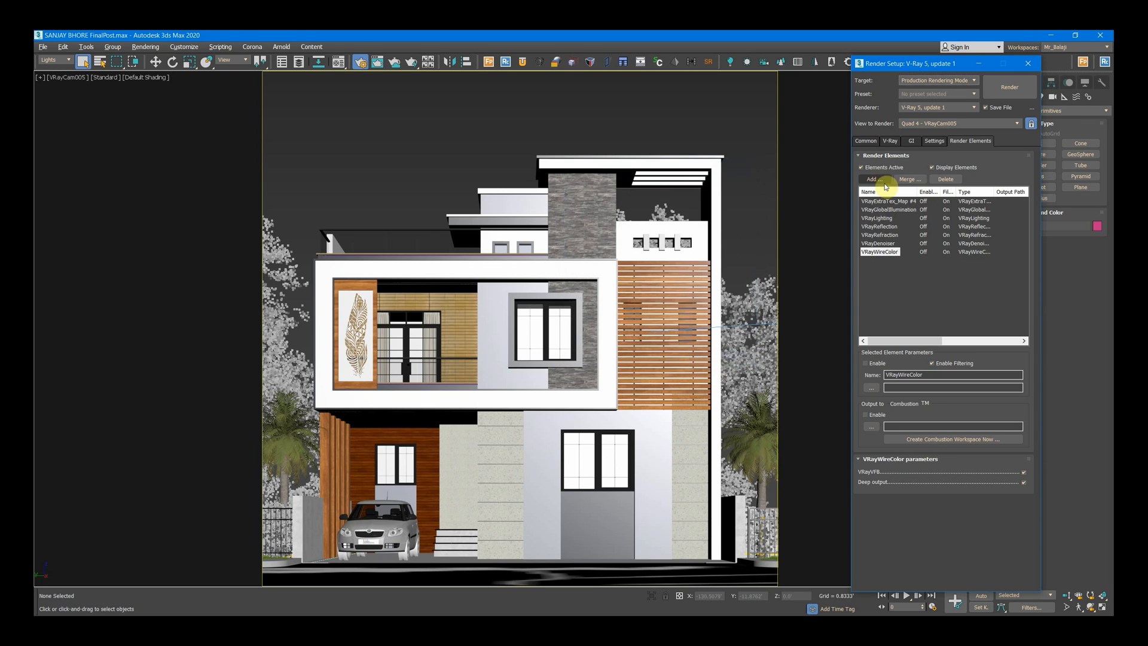
- Check the V-Ray frame buffer and image sampler settings and return to the render elements list
{"action": "left_click", "coordinate": [888, 141]}
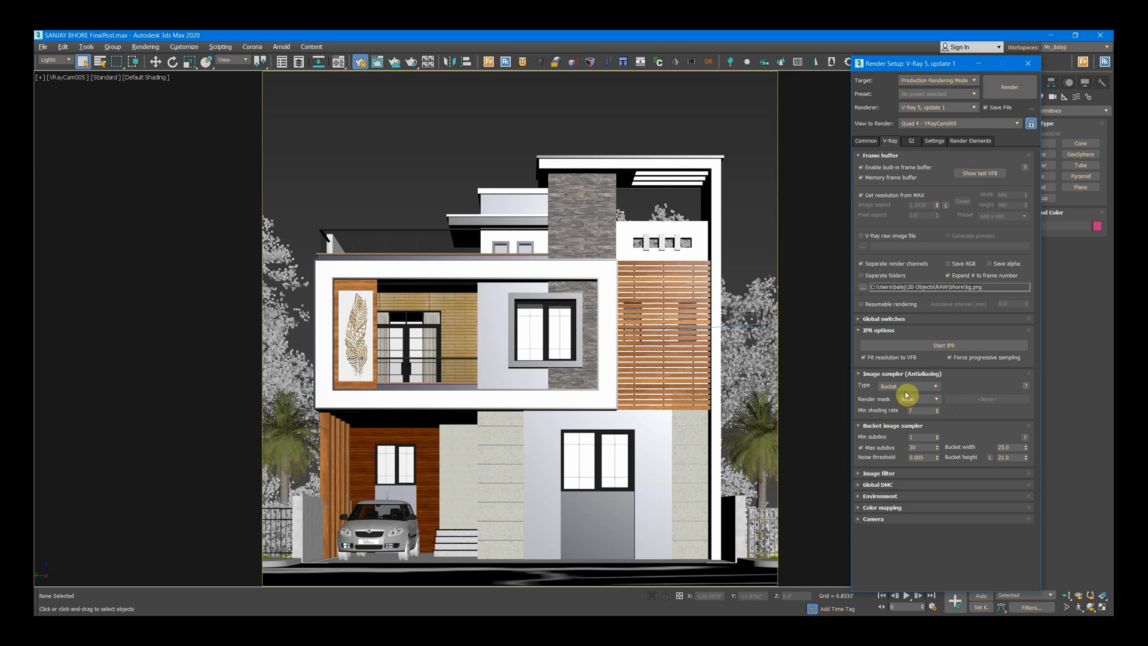
{"action": "mouse_move", "coordinate": [889, 385]}
{"action": "left_click", "coordinate": [966, 143]}
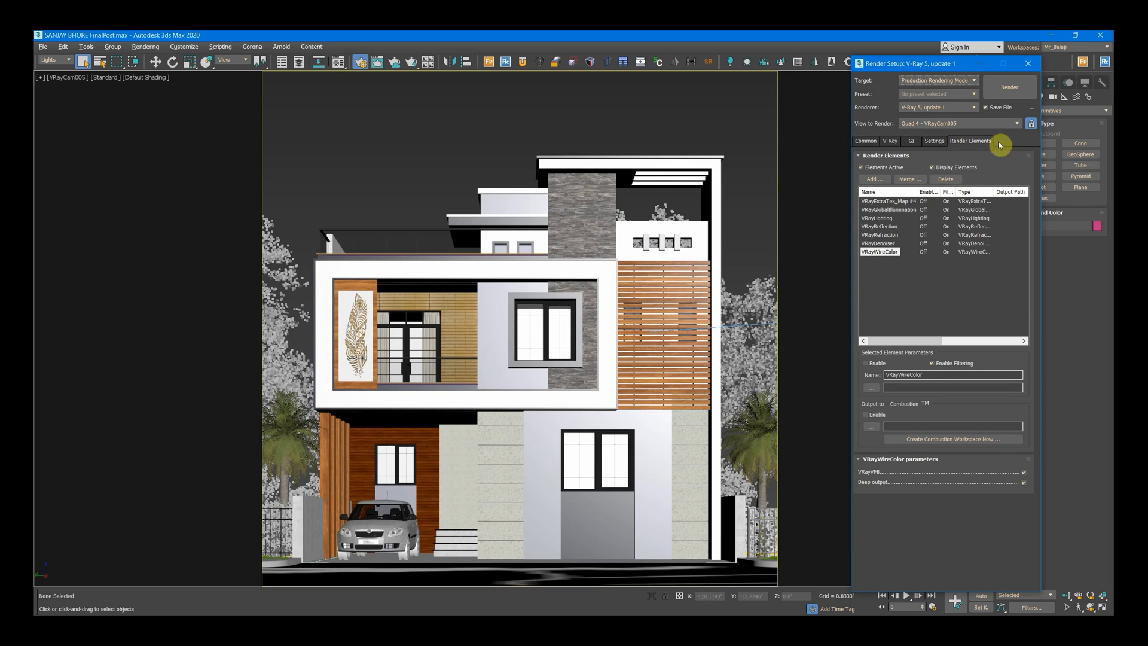
- Reopen the list of available render elements, uncover the active elements, and locate VRayGlobalIllumination, VRayDiffuseFilter and VRayDenoiser
{"action": "left_click", "coordinate": [884, 181]}
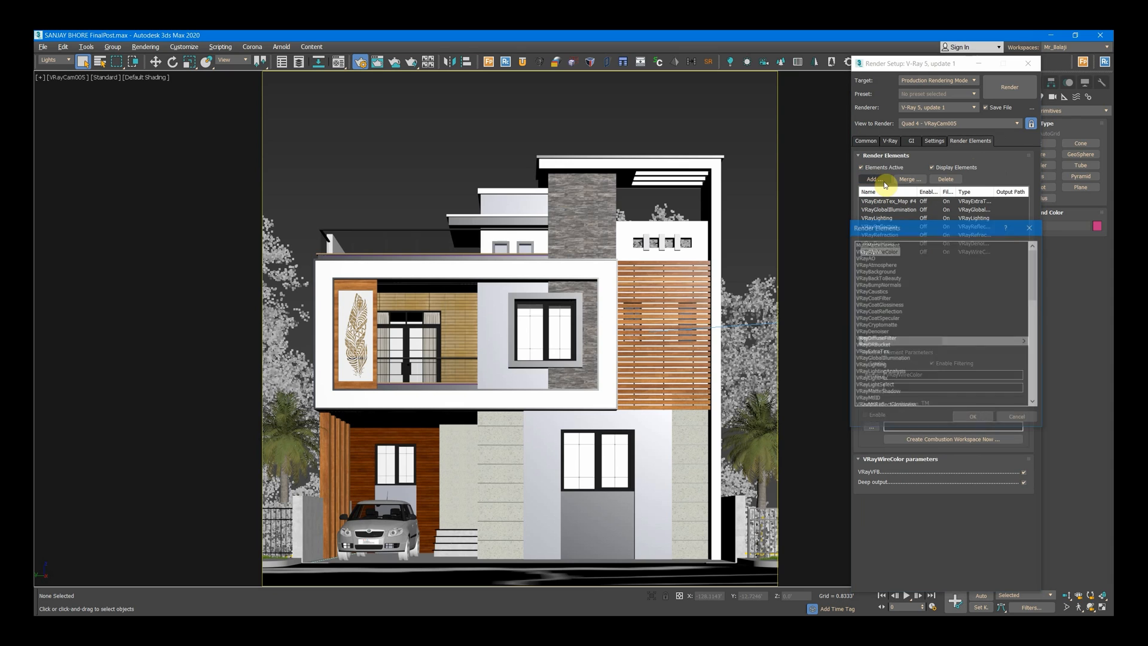
{"action": "left_click_drag", "start_coordinate": [906, 231], "coordinate": [435, 169]}
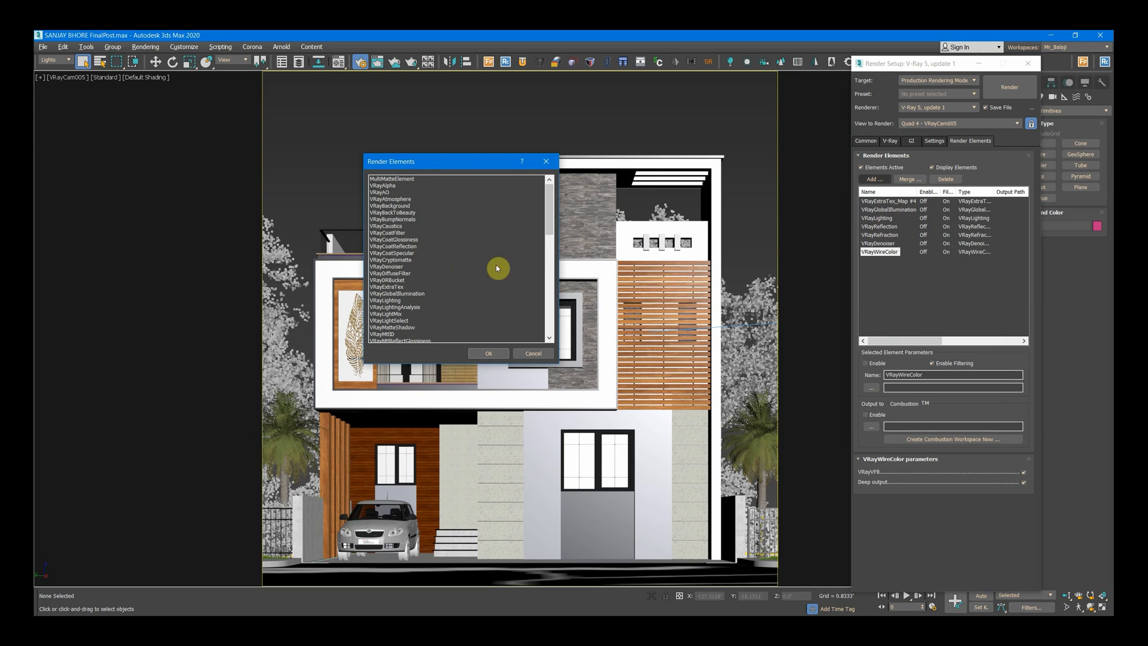
{"action": "left_click", "coordinate": [418, 293]}
{"action": "left_click", "coordinate": [408, 273]}
{"action": "left_click", "coordinate": [404, 267]}
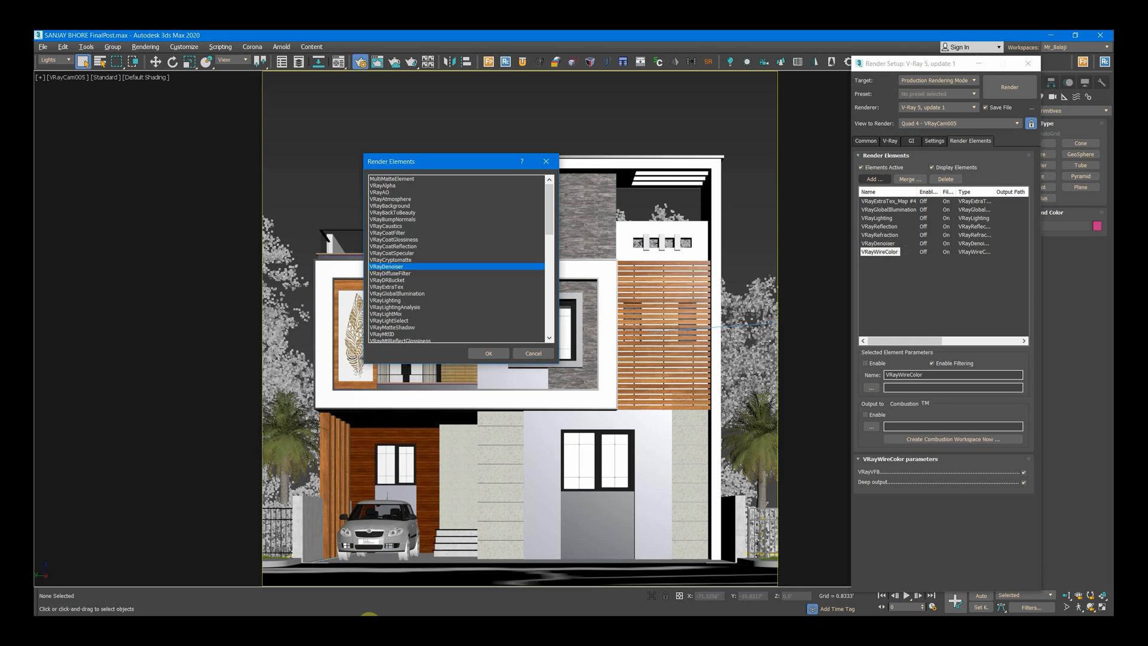
- Switch to File Explorer to look at the saved render passes in the bhore folder, and return to 3ds Max
{"action": "left_click", "coordinate": [362, 616]}
{"action": "left_click", "coordinate": [322, 581]}
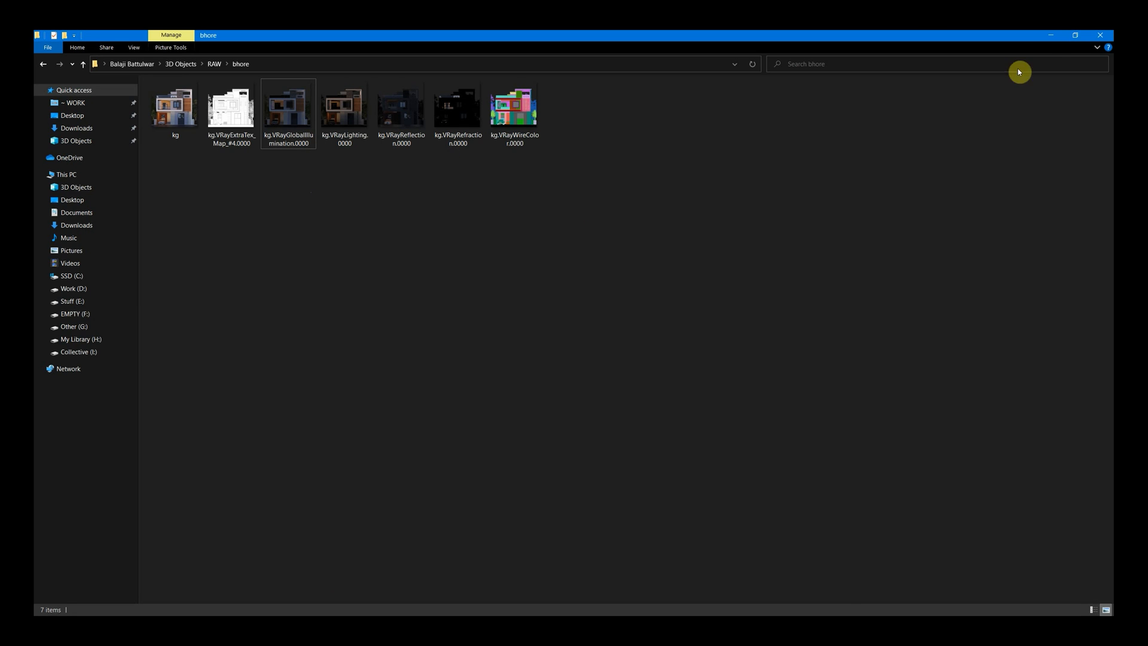
{"action": "left_click", "coordinate": [1054, 35]}
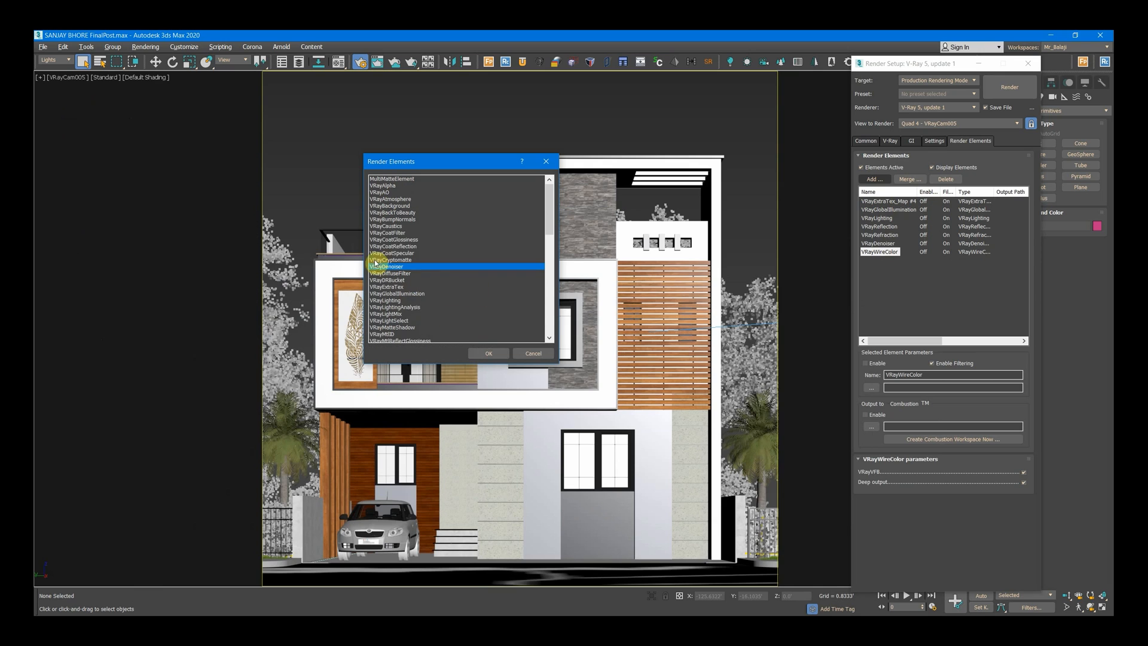
- Locate VRayLighting among the available render elements and look through the remaining element types
{"action": "left_click", "coordinate": [395, 300]}
{"action": "scroll", "coordinate": [396, 281], "scroll_direction": "down", "scroll_amount": 3}
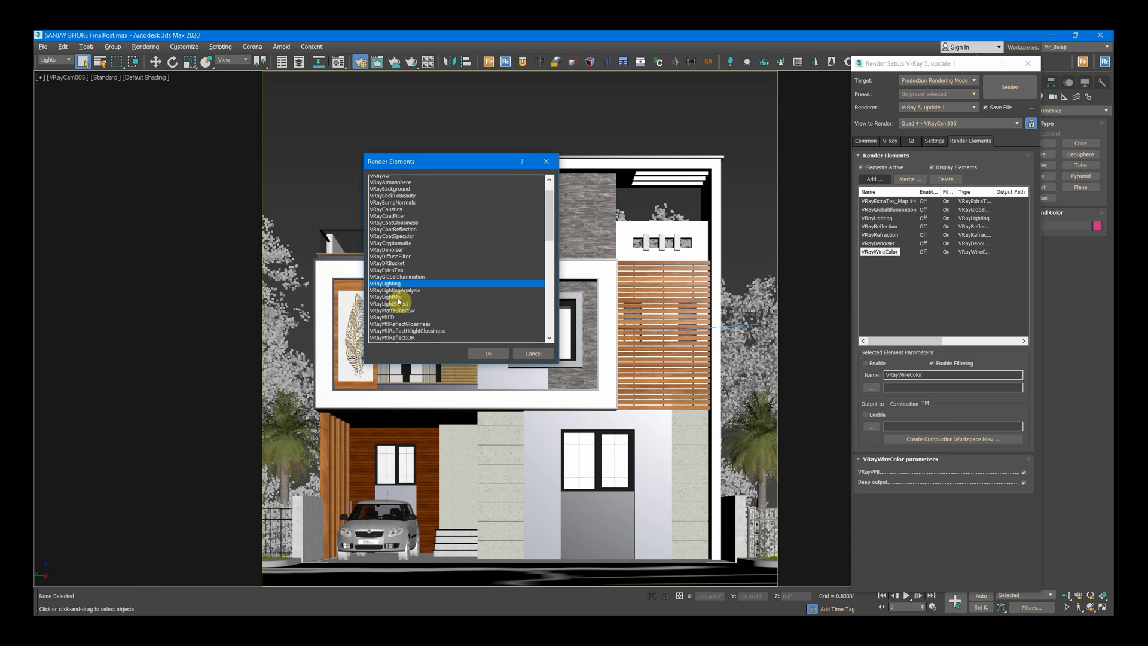
{"action": "scroll", "coordinate": [395, 260], "scroll_direction": "down", "scroll_amount": 3}
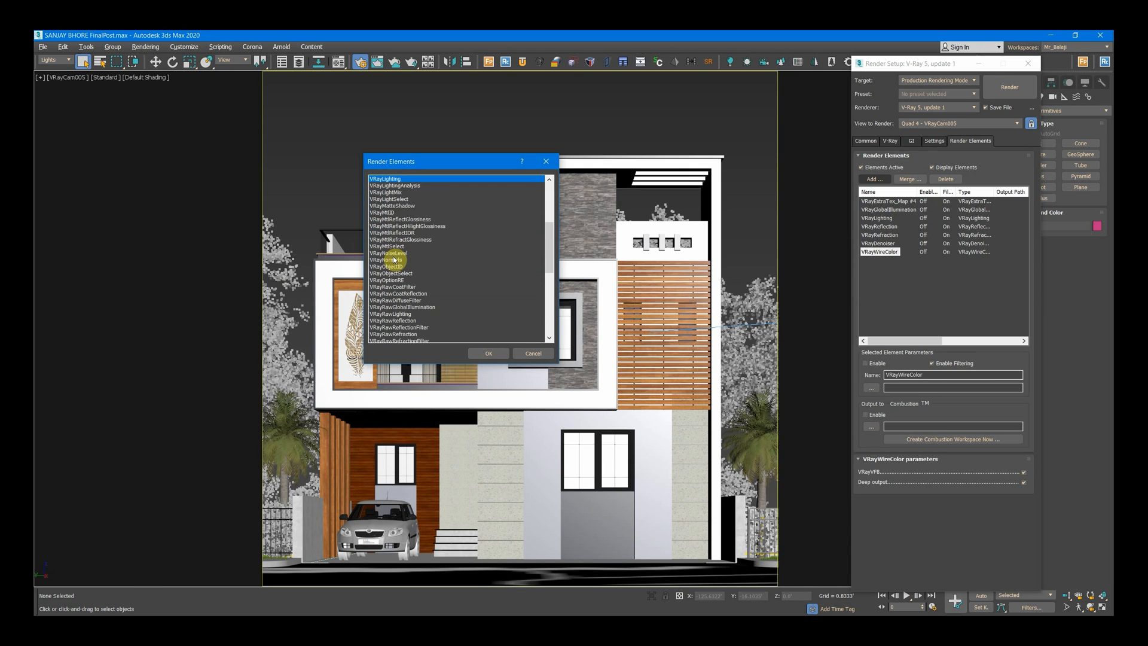
{"action": "scroll", "coordinate": [412, 266], "scroll_direction": "up", "scroll_amount": 1}
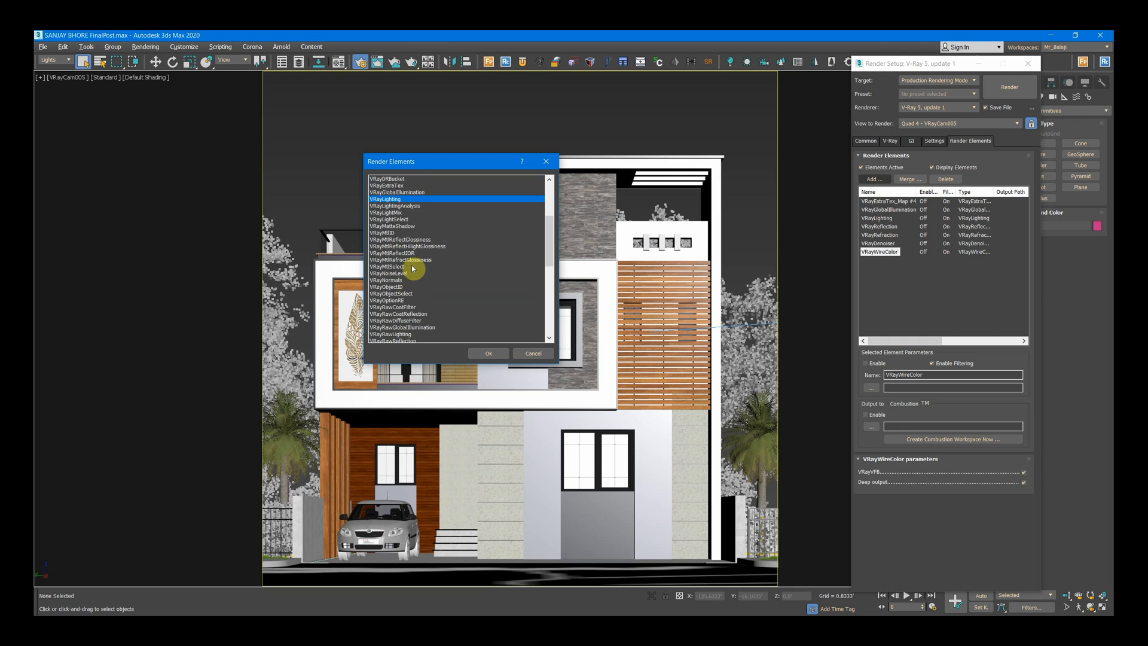
{"action": "scroll", "coordinate": [412, 268], "scroll_direction": "down", "scroll_amount": 3}
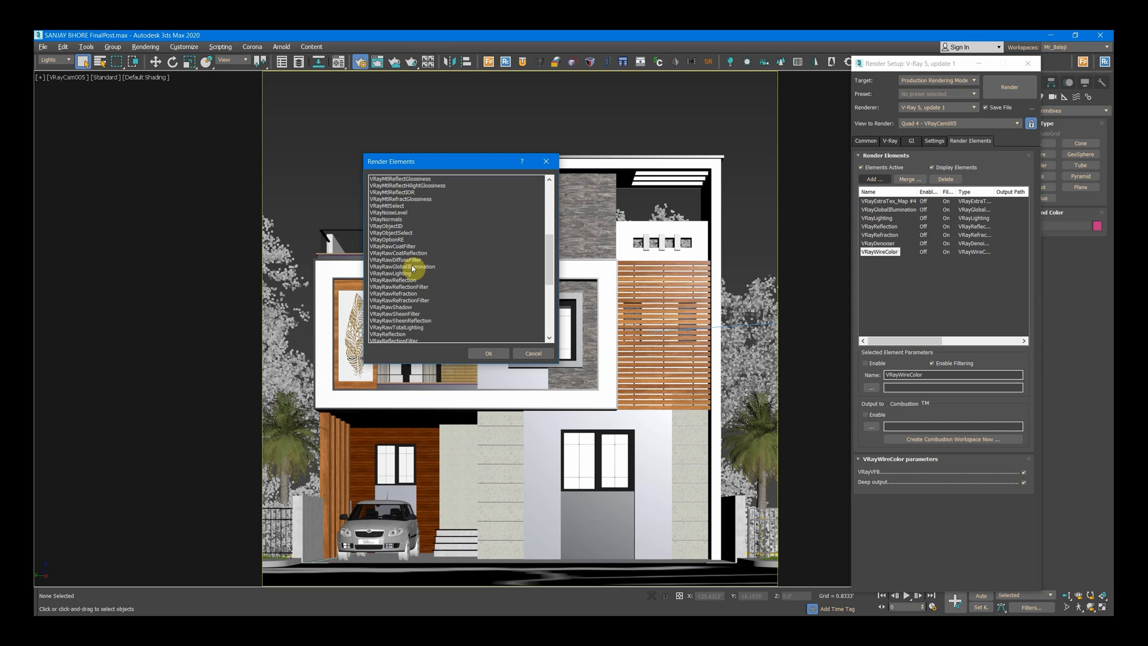
{"action": "scroll", "coordinate": [415, 267], "scroll_direction": "down", "scroll_amount": 8}
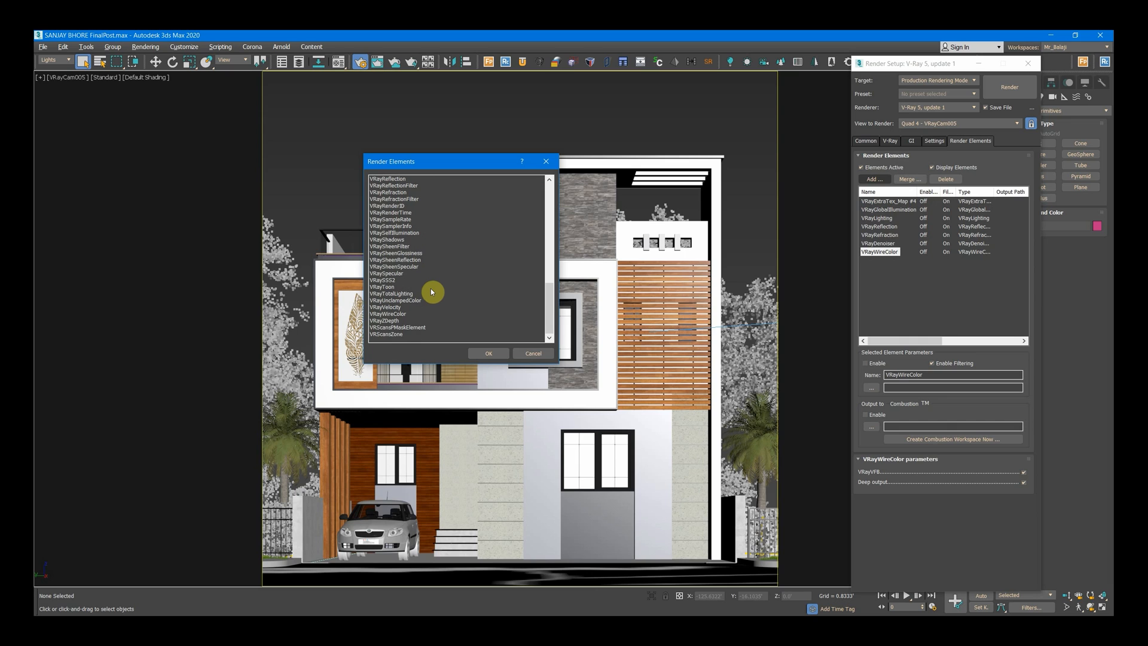
{"action": "scroll", "coordinate": [431, 291], "scroll_direction": "up", "scroll_amount": 16}
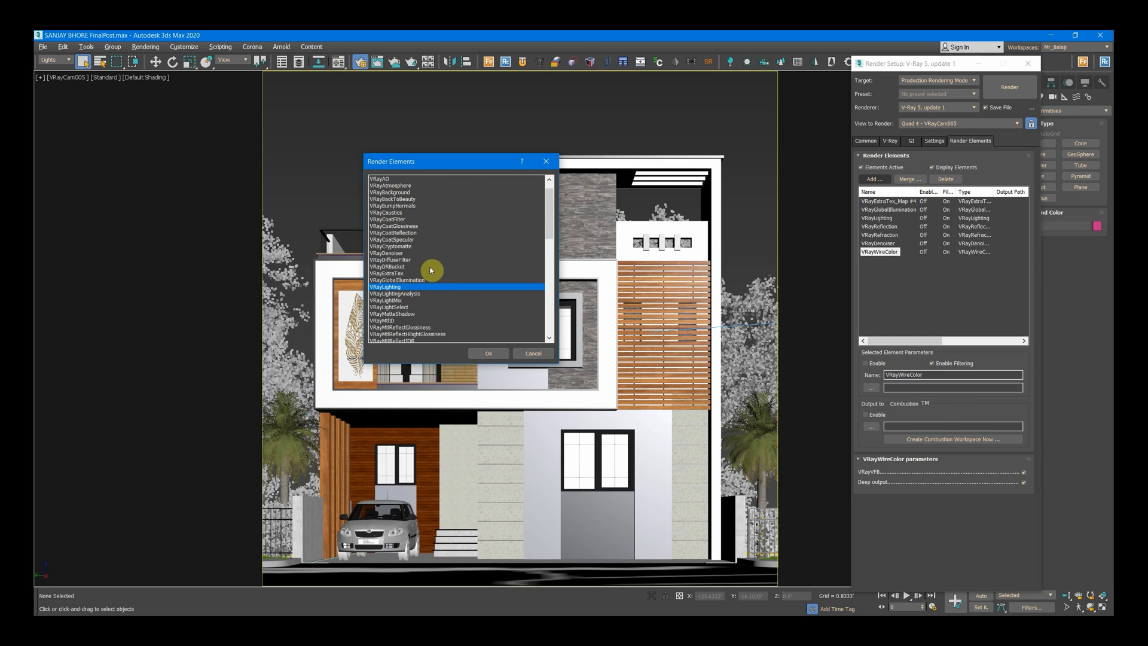
- Locate VRayAtmosphere, VRayZDepth and VRayWireColor among the available render elements, and close the list without adding any
{"action": "left_click", "coordinate": [402, 181]}
{"action": "scroll", "coordinate": [436, 293], "scroll_direction": "down", "scroll_amount": 3}
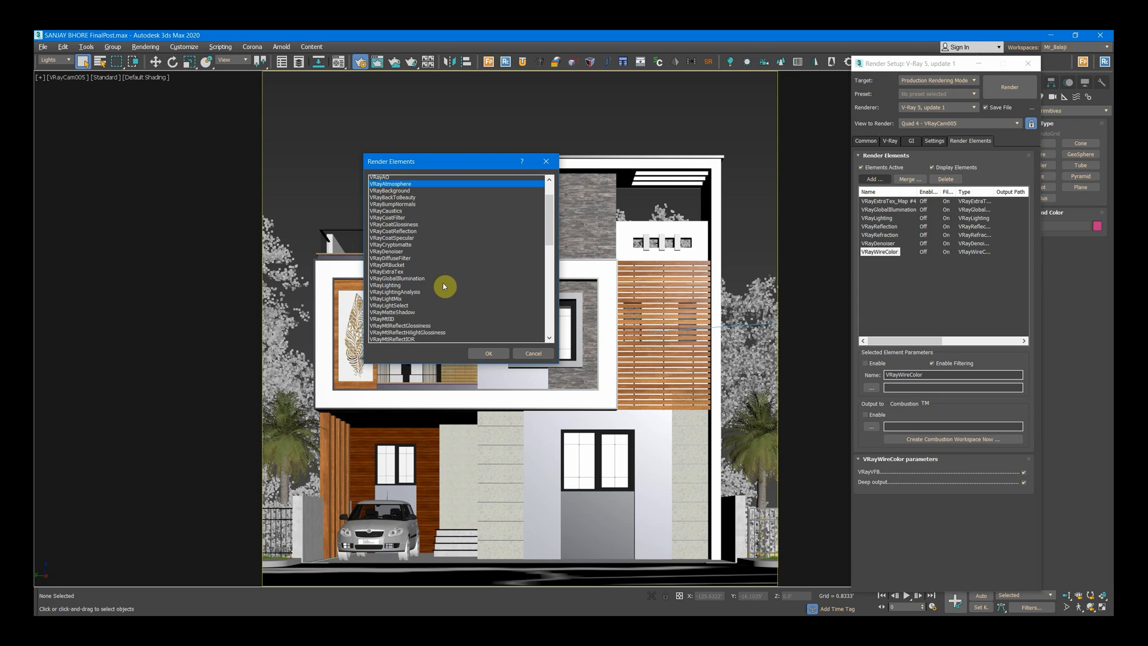
{"action": "scroll", "coordinate": [416, 306], "scroll_direction": "down", "scroll_amount": 1}
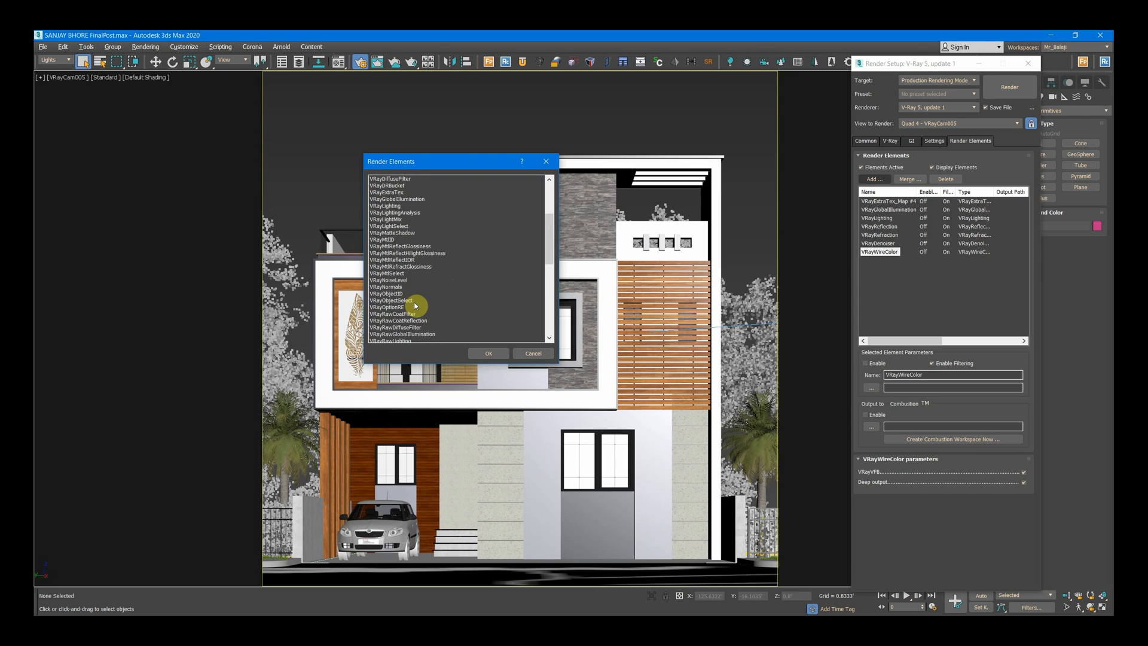
{"action": "scroll", "coordinate": [416, 305], "scroll_direction": "down", "scroll_amount": 1}
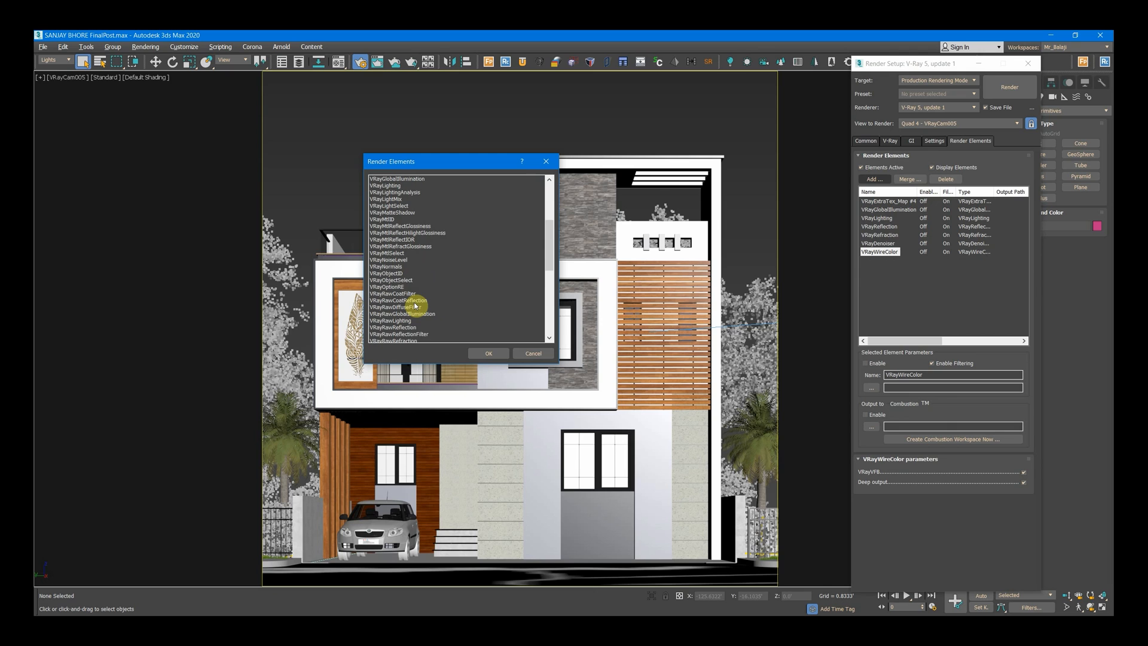
{"action": "scroll", "coordinate": [446, 311], "scroll_direction": "down", "scroll_amount": 4}
{"action": "scroll", "coordinate": [451, 317], "scroll_direction": "down", "scroll_amount": 4}
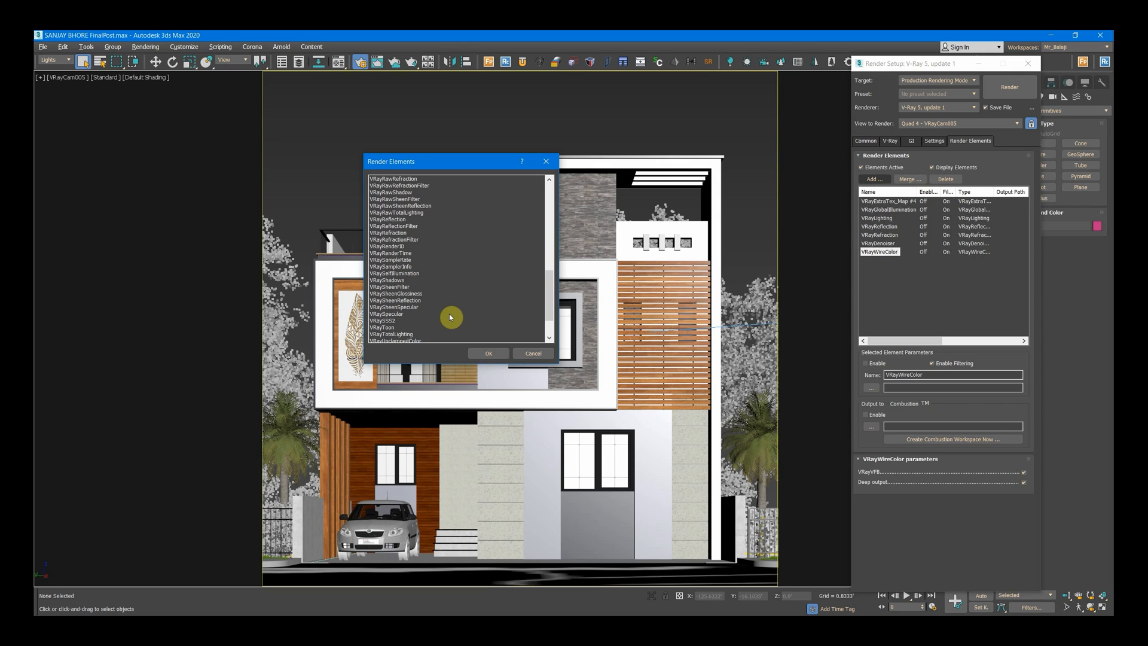
{"action": "scroll", "coordinate": [450, 314], "scroll_direction": "down", "scroll_amount": 2}
{"action": "left_click", "coordinate": [386, 321]}
{"action": "left_click", "coordinate": [397, 314]}
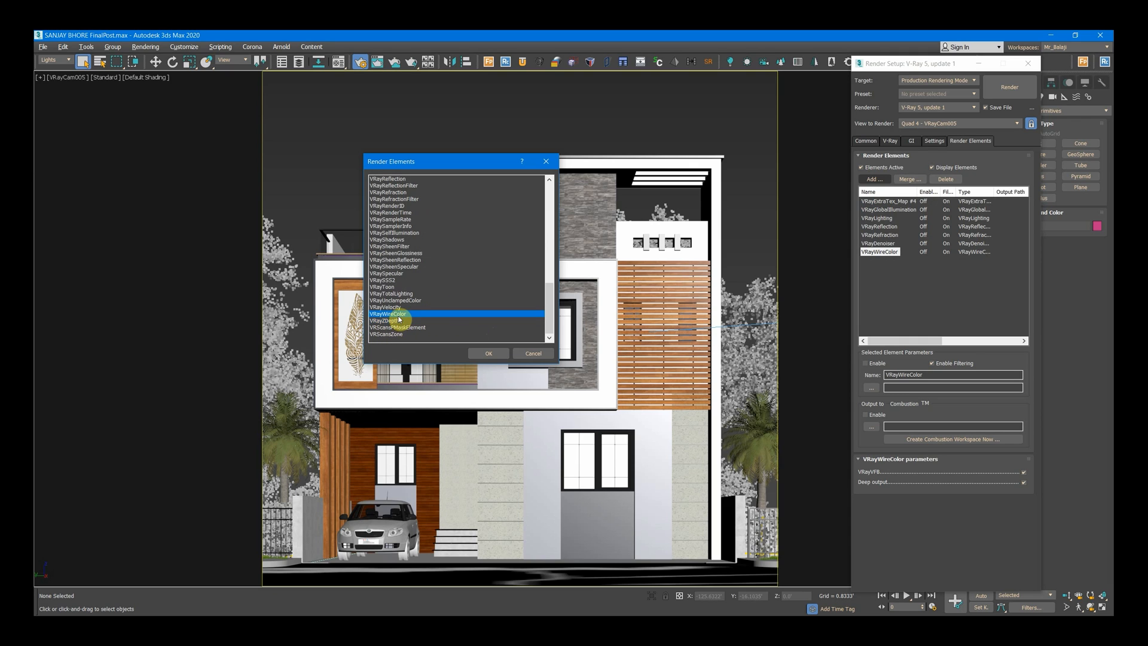
{"action": "left_click", "coordinate": [533, 353]}
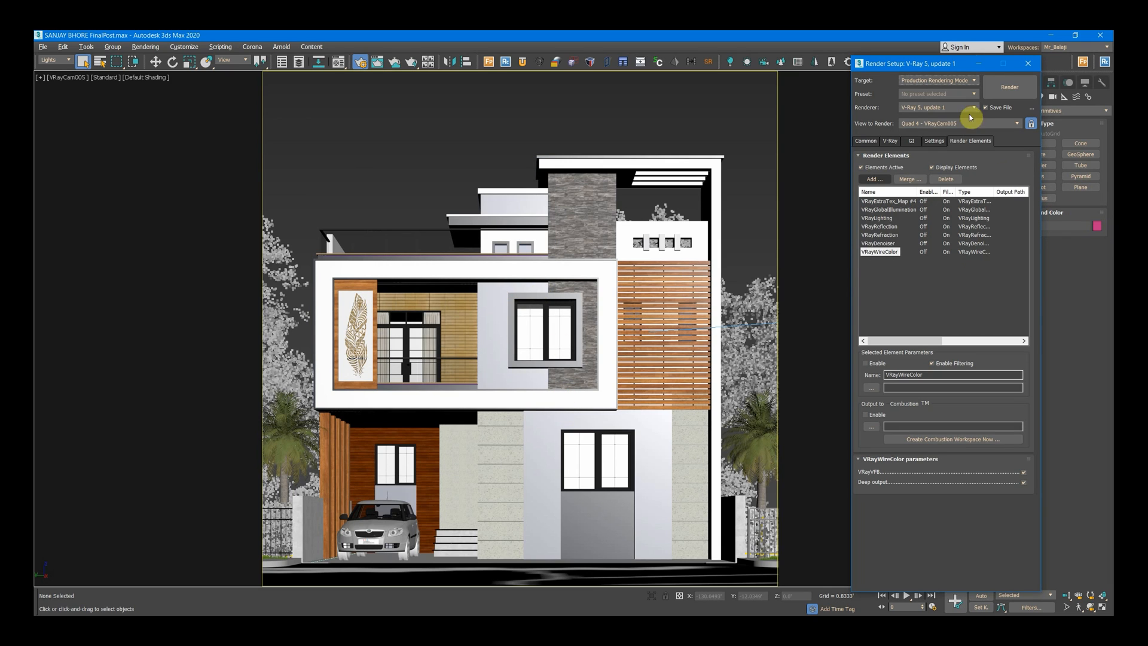
- Move the Render Setup window beside the house, view the saved kg.VRayWireColor.0000 pass in the photo viewer, and return to 3ds Max
{"action": "left_click_drag", "start_coordinate": [936, 65], "coordinate": [861, 67]}
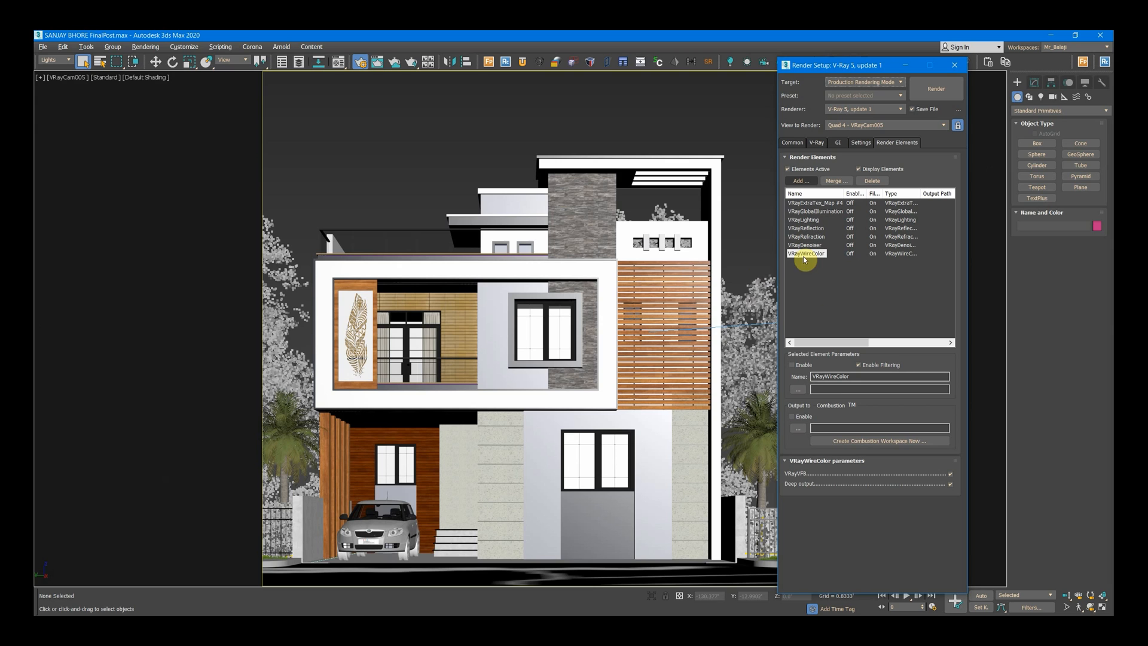
{"action": "left_click", "coordinate": [354, 622]}
{"action": "left_click", "coordinate": [335, 583]}
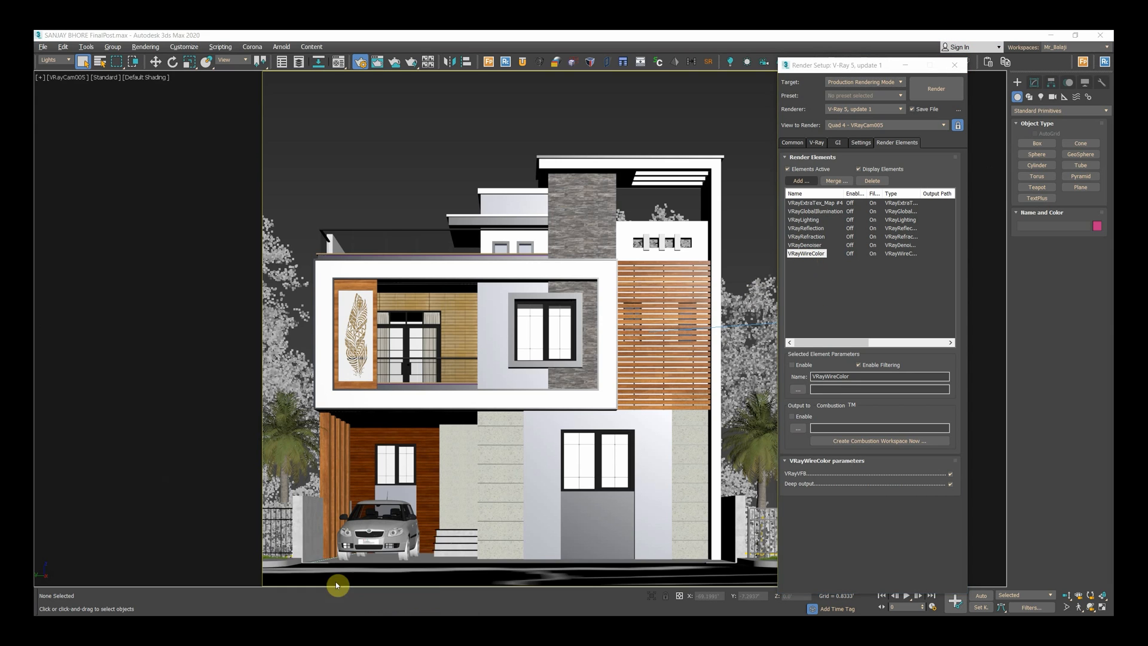
{"action": "double_click", "coordinate": [524, 113]}
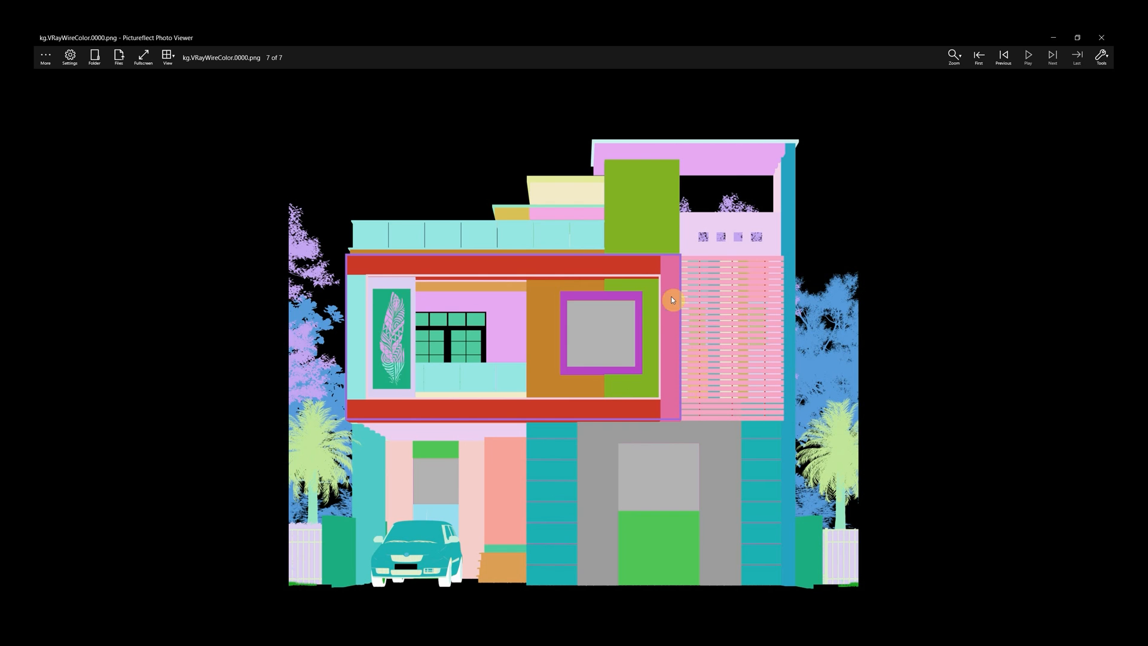
{"action": "left_click", "coordinate": [1102, 37]}
{"action": "key", "text": "alt+Tab"}
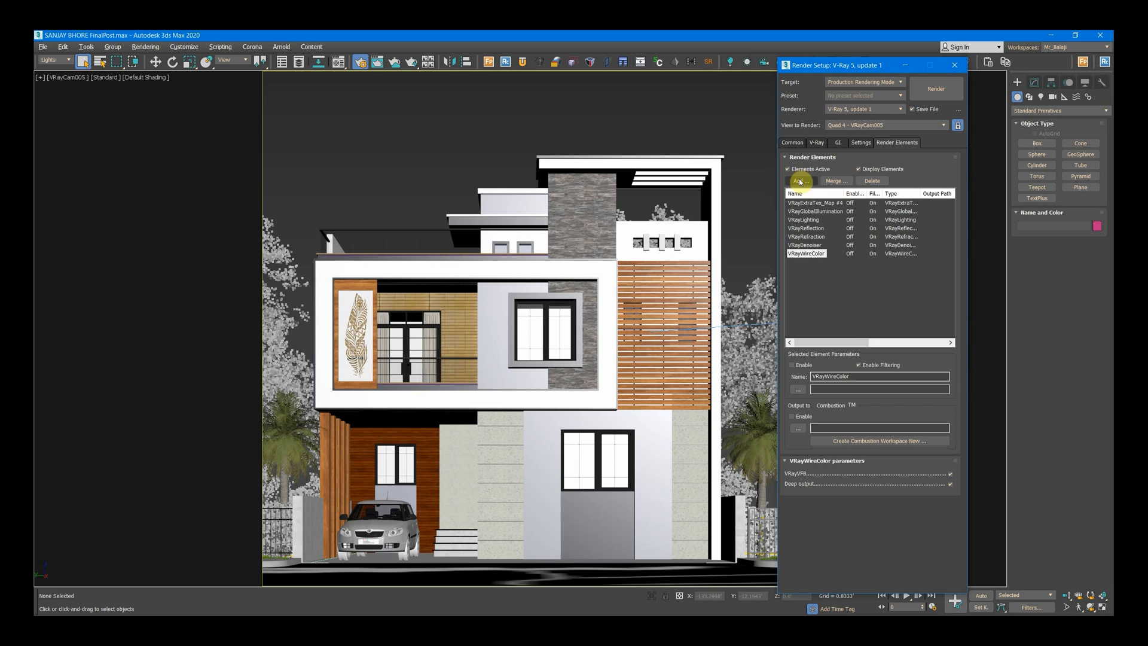
- Locate VRayMtlID and VRayObjectID among the available render elements, and close the list without adding either
{"action": "left_click", "coordinate": [800, 182]}
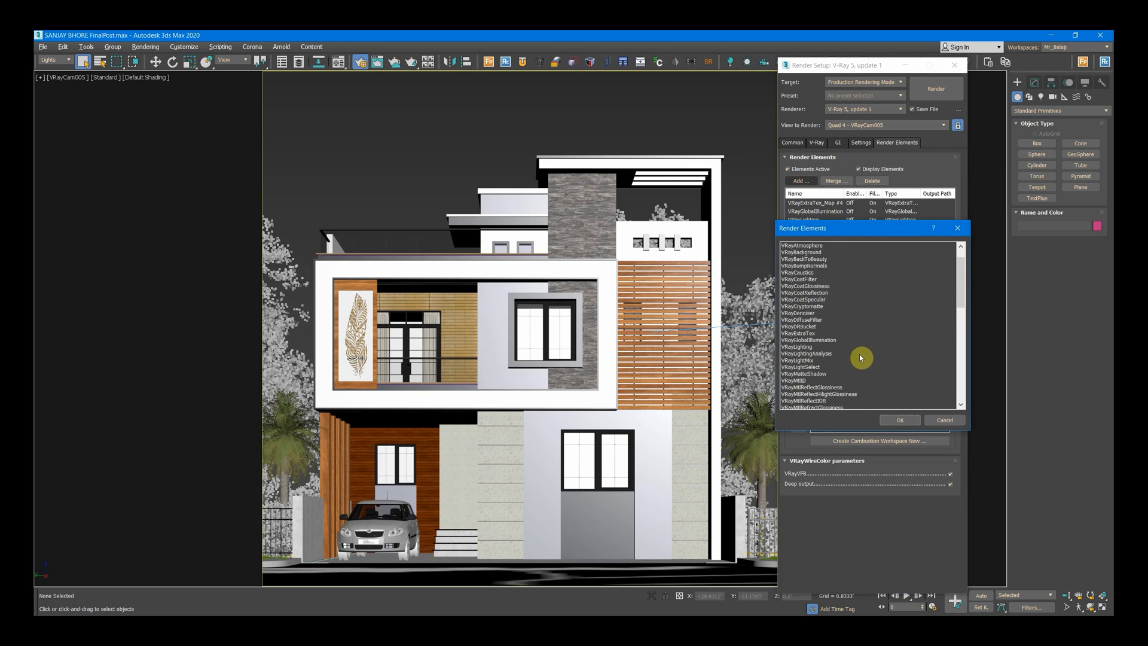
{"action": "scroll", "coordinate": [859, 357], "scroll_direction": "down", "scroll_amount": 3}
{"action": "left_click", "coordinate": [812, 321]}
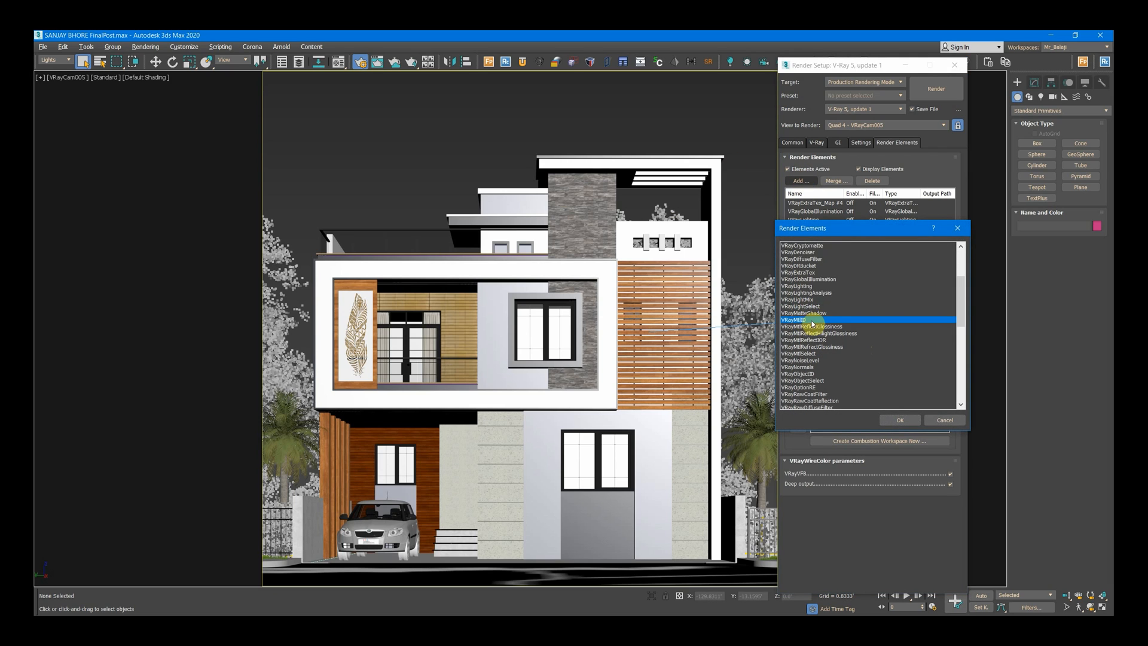
{"action": "left_click", "coordinate": [802, 374]}
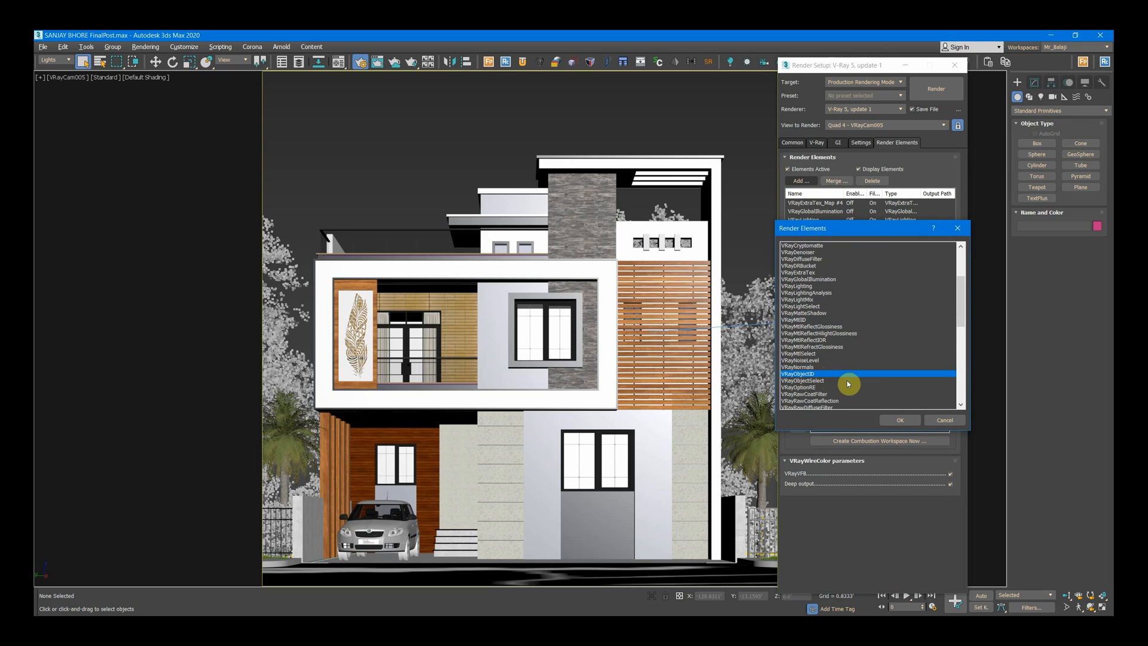
{"action": "left_click", "coordinate": [940, 422]}
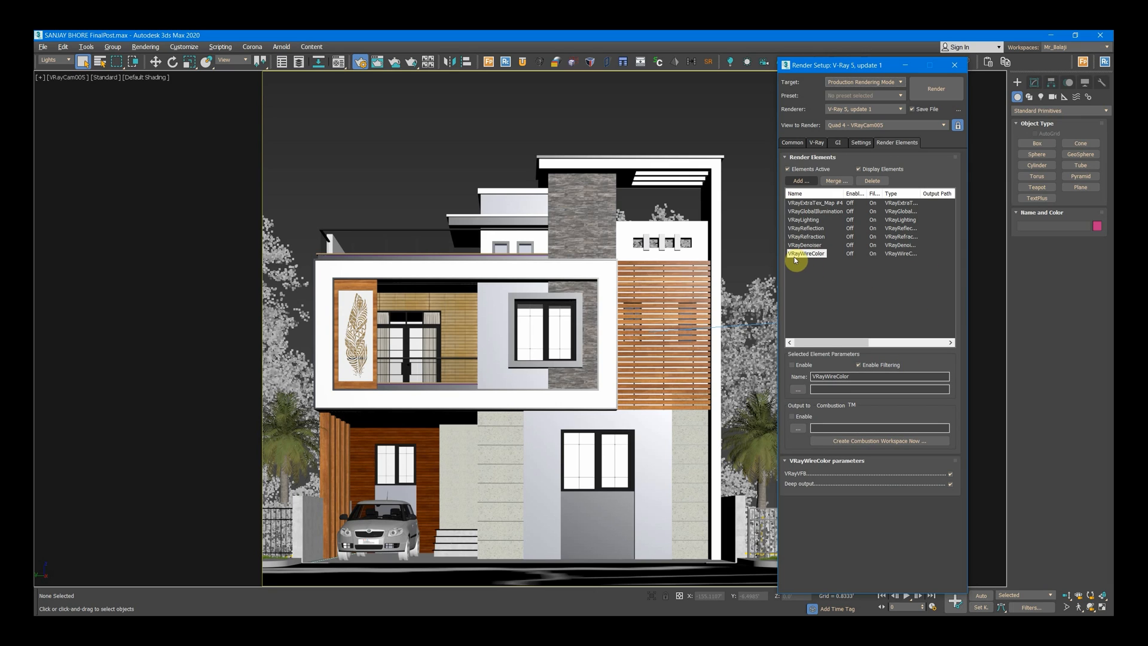
- Inspect the parameters of the active VRayDenoiser, VRayRefraction and VRayReflection elements
{"action": "left_click", "coordinate": [812, 246]}
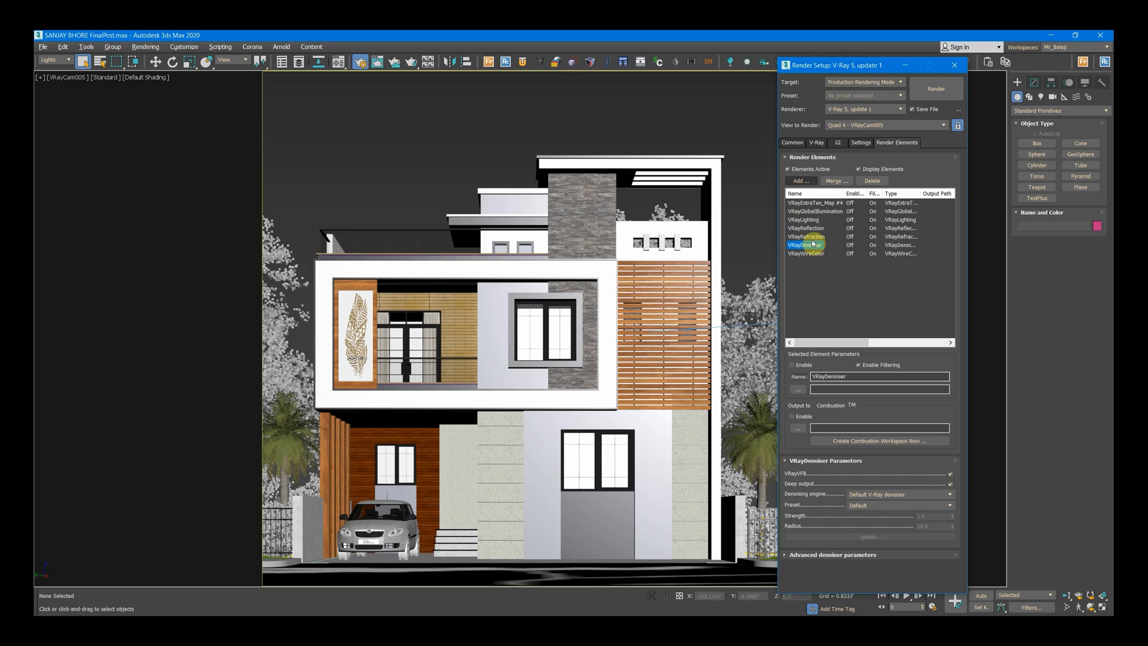
{"action": "left_click", "coordinate": [809, 237]}
{"action": "left_click", "coordinate": [816, 229]}
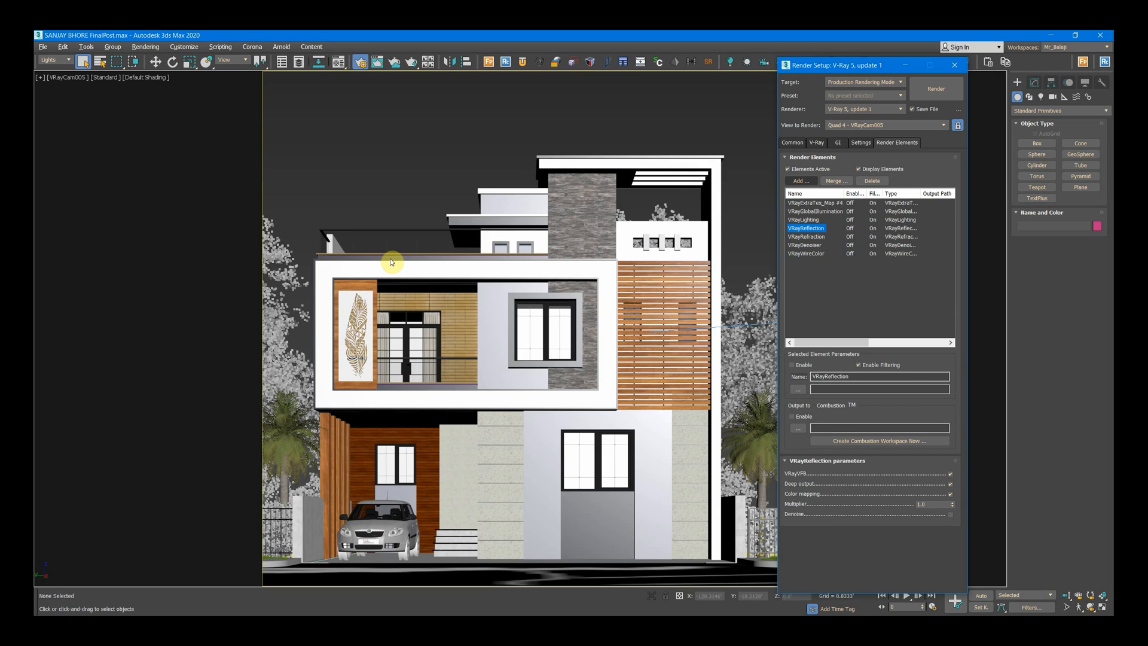
{"action": "left_click", "coordinate": [813, 239]}
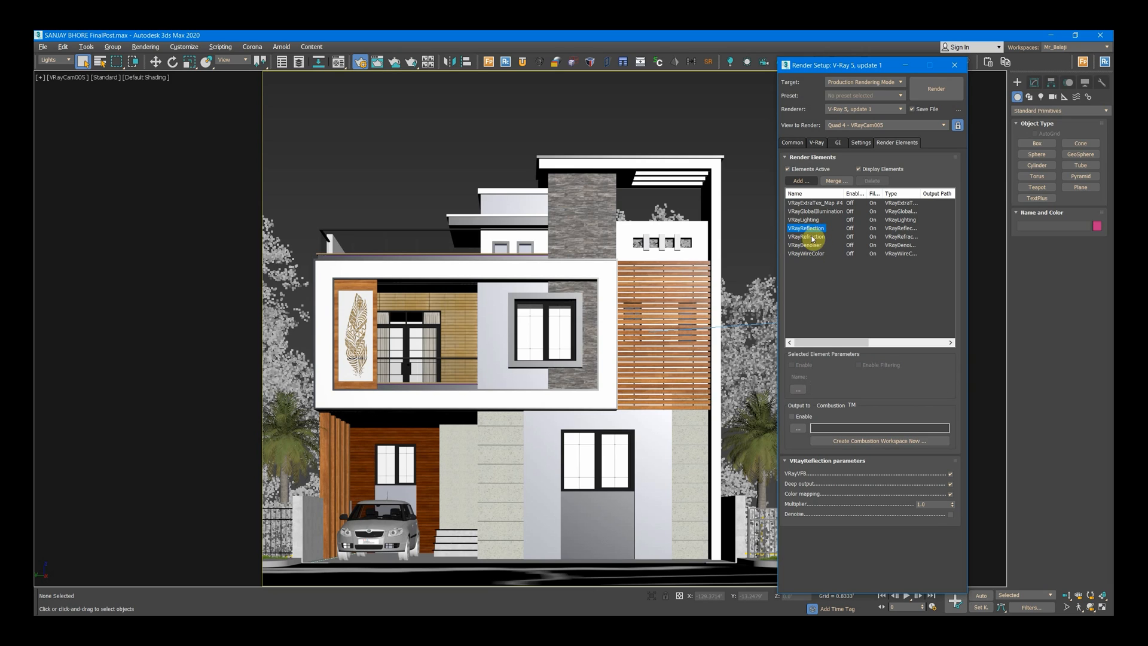
- Inspect the parameters of the VRayReflection, VRayLighting, VRayGlobalIllumination and VRayExtraTex_Map #4 elements
{"action": "left_click", "coordinate": [815, 230]}
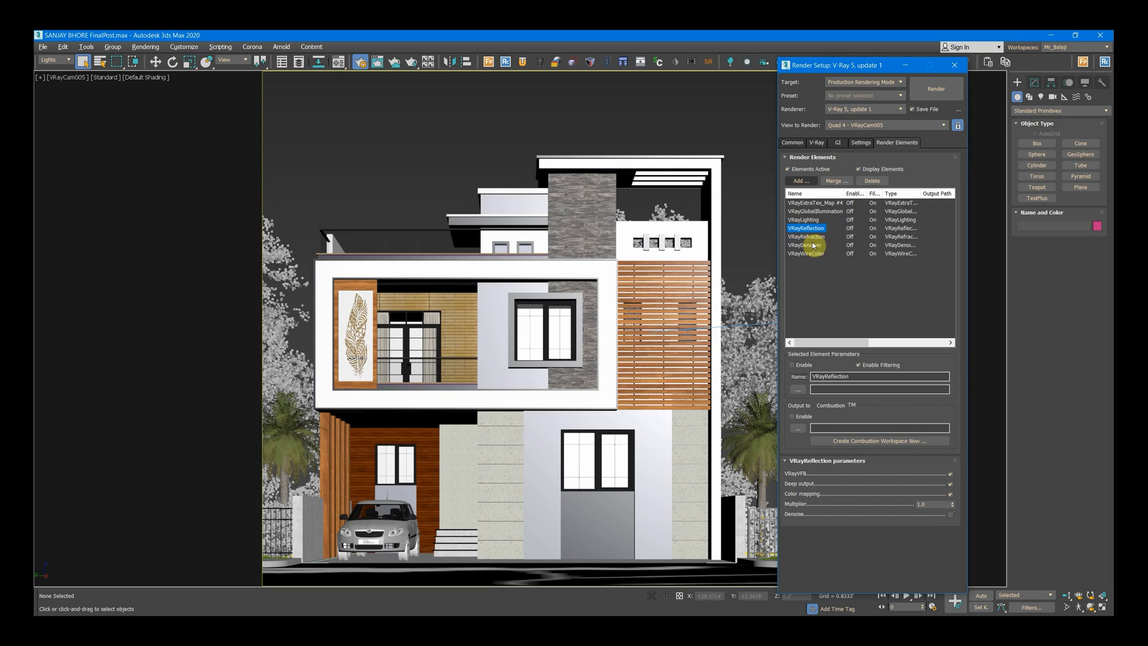
{"action": "left_click", "coordinate": [817, 213]}
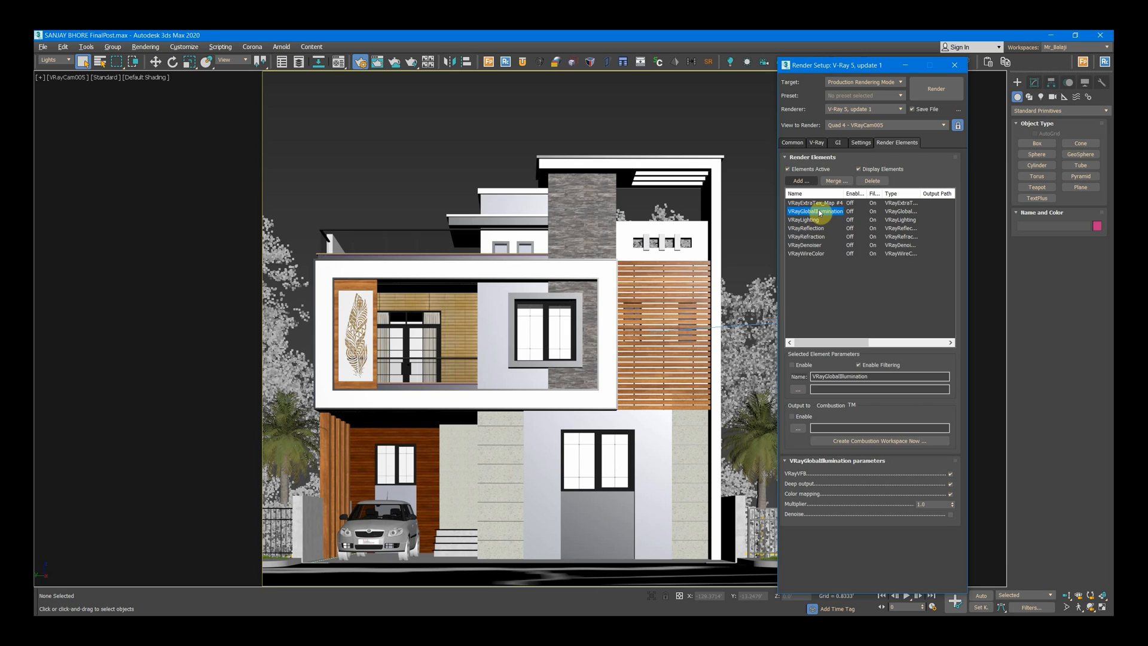
{"action": "left_click", "coordinate": [811, 220]}
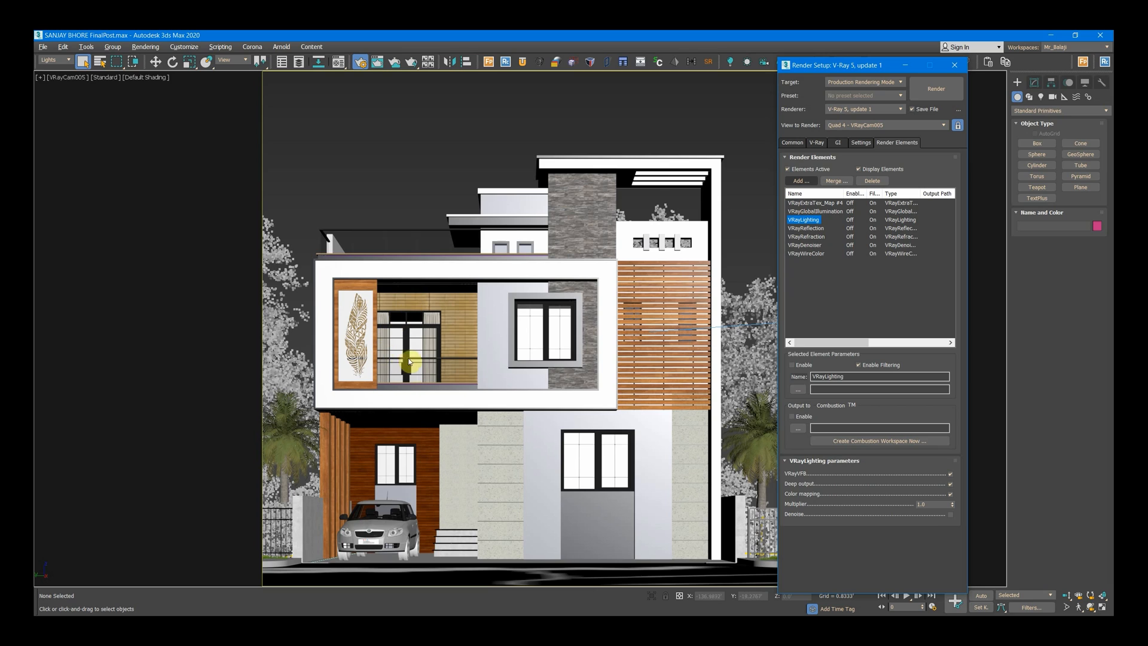
{"action": "left_click", "coordinate": [835, 211]}
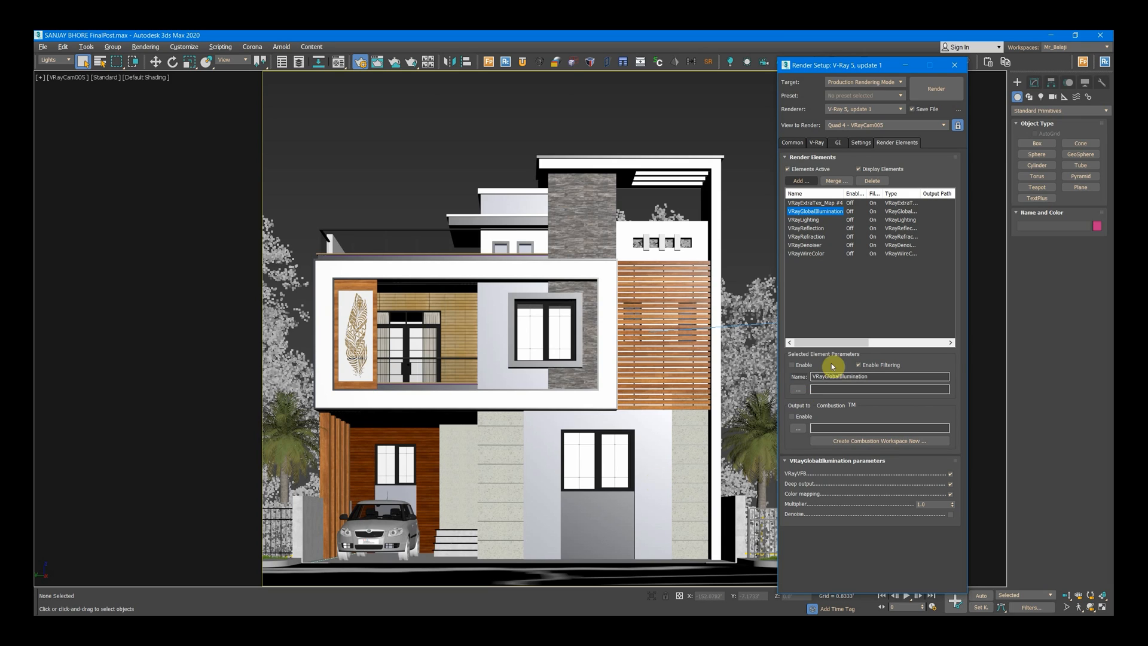
{"action": "left_click", "coordinate": [816, 203]}
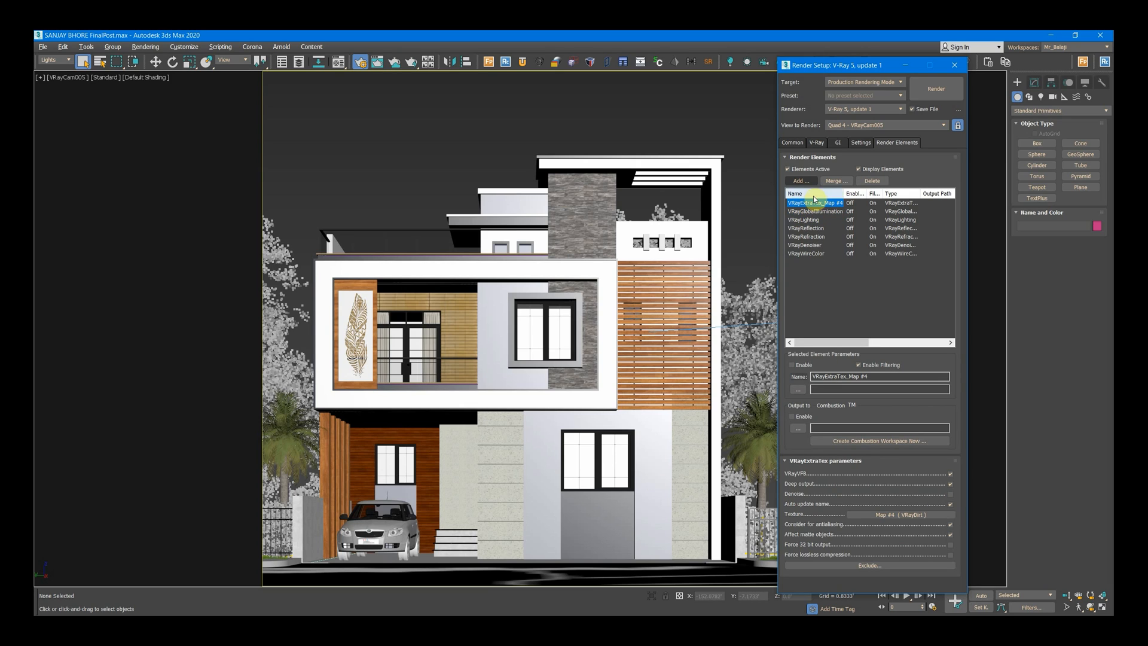
- View the saved kg.VRayExtraTex_Map_#4.0000 pass in the photo viewer and examine the shading along the roof edges
{"action": "left_click", "coordinate": [361, 613]}
{"action": "left_click", "coordinate": [302, 577]}
{"action": "double_click", "coordinate": [229, 113]}
{"action": "scroll", "coordinate": [579, 326], "scroll_direction": "up", "scroll_amount": 5}
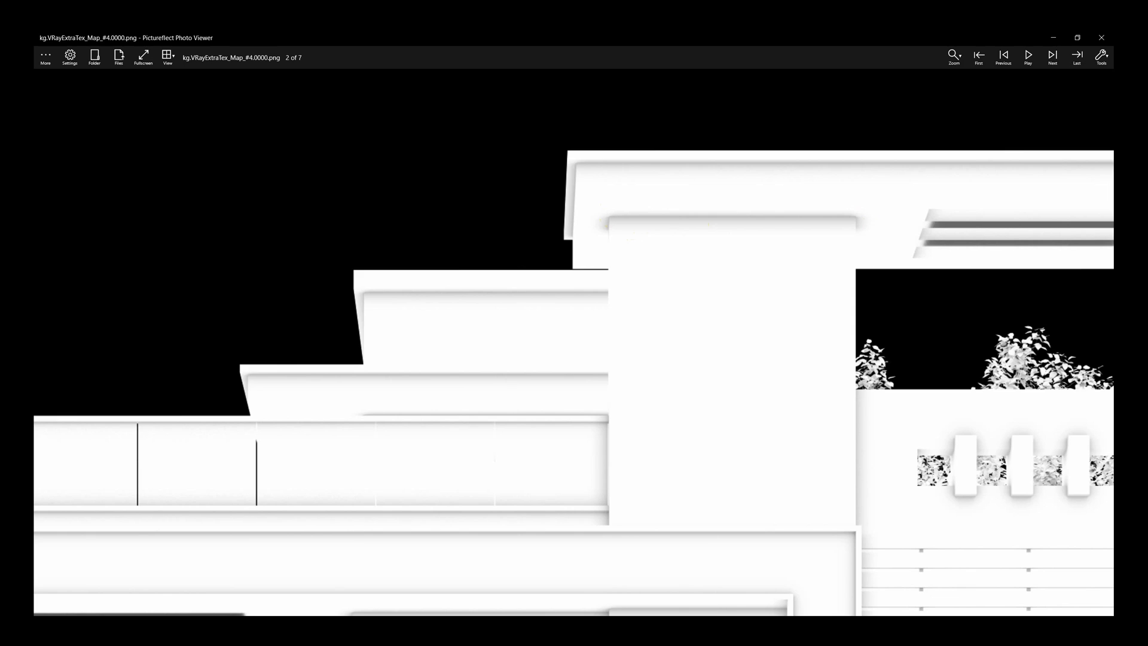
- Examine the shaded edges around the roof and stone column in the finished house image, and return to 3ds Max
{"action": "left_click", "coordinate": [579, 578]}
{"action": "scroll", "coordinate": [608, 241], "scroll_direction": "up", "scroll_amount": 3}
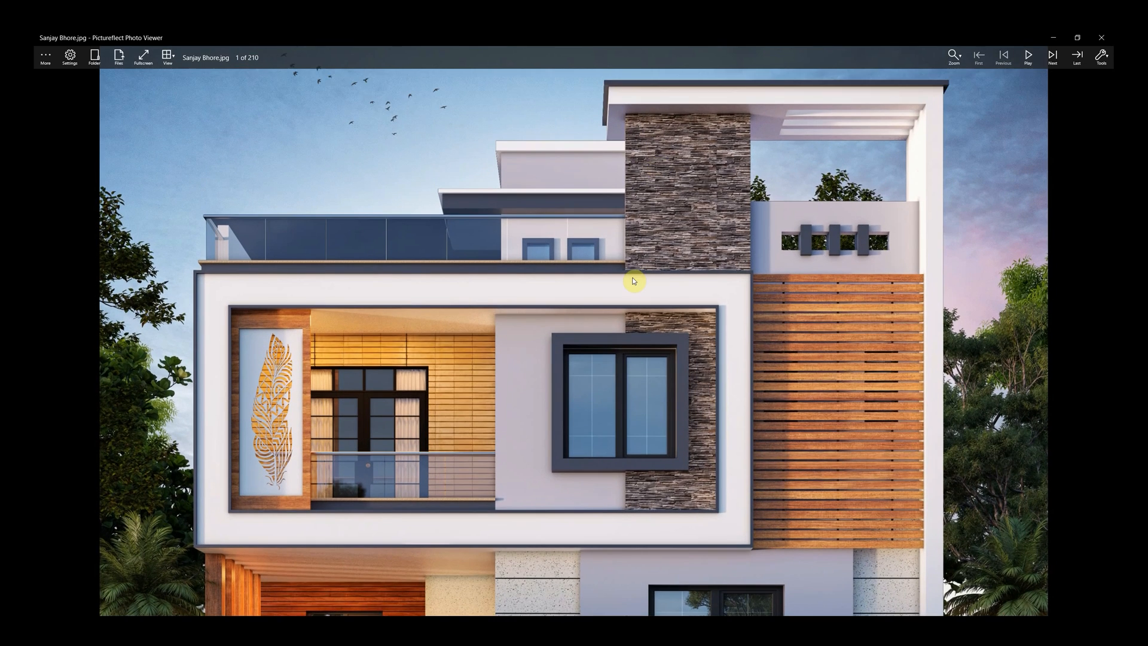
{"action": "scroll", "coordinate": [635, 280], "scroll_direction": "up", "scroll_amount": 2}
{"action": "scroll", "coordinate": [641, 251], "scroll_direction": "up", "scroll_amount": 1}
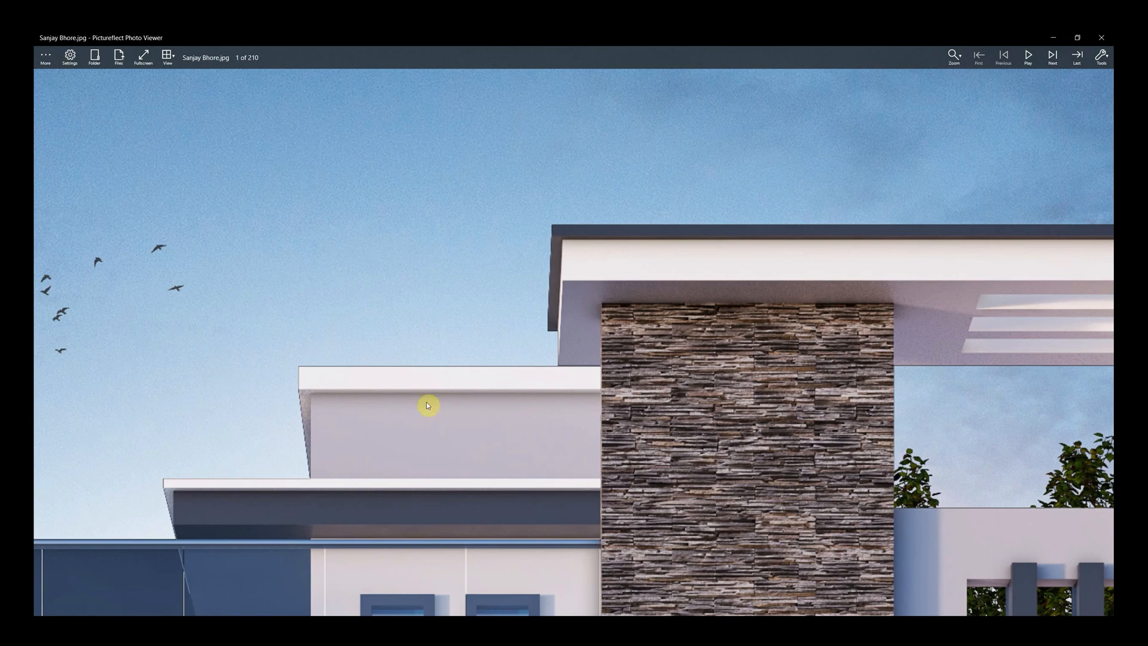
{"action": "scroll", "coordinate": [365, 395], "scroll_direction": "down", "scroll_amount": 2}
{"action": "scroll", "coordinate": [395, 397], "scroll_direction": "up", "scroll_amount": 1}
{"action": "scroll", "coordinate": [411, 405], "scroll_direction": "down", "scroll_amount": 3}
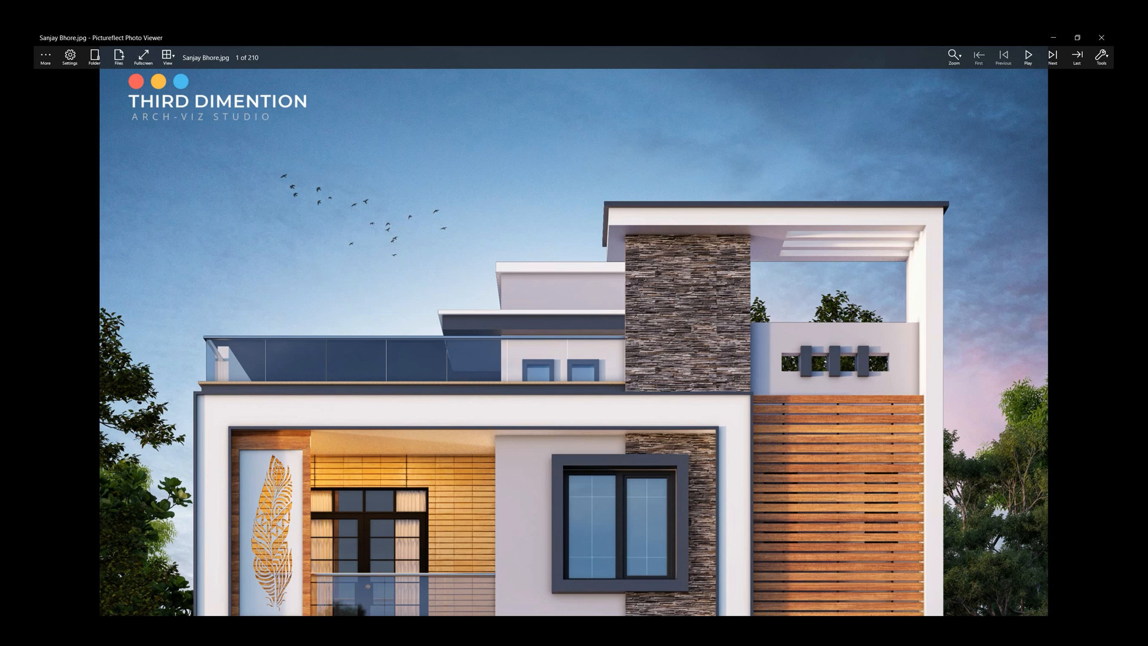
{"action": "scroll", "coordinate": [529, 432], "scroll_direction": "down", "scroll_amount": 2}
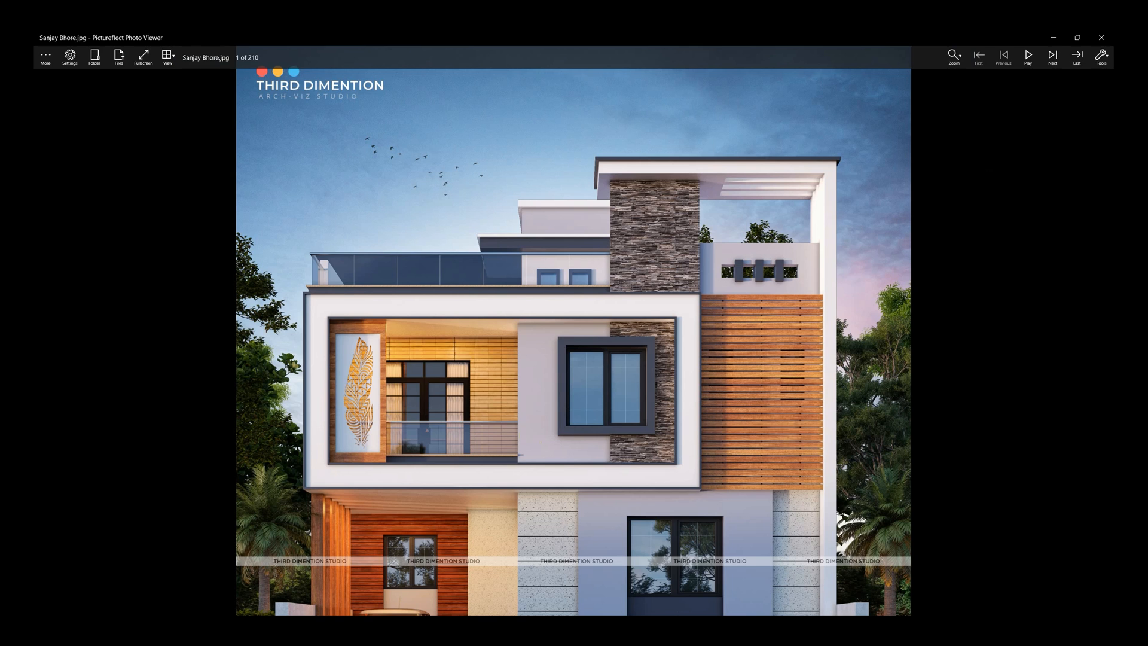
{"action": "left_click", "coordinate": [389, 625]}
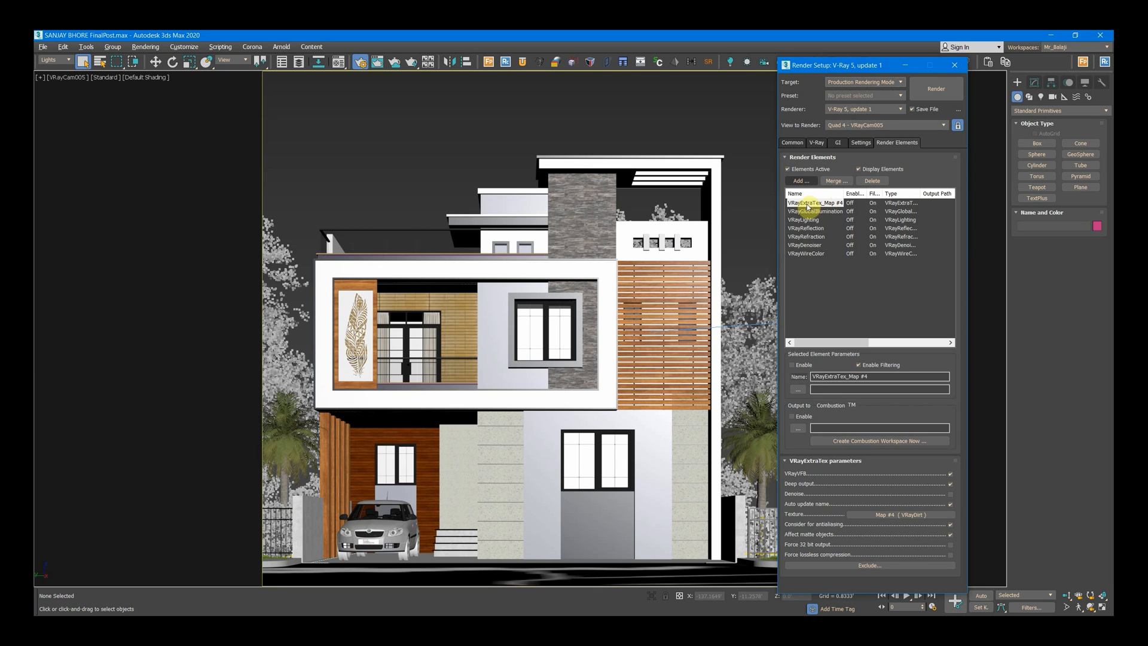
- Locate VRayExtraTex among the available render elements, and close the list without adding it
{"action": "left_click", "coordinate": [801, 181]}
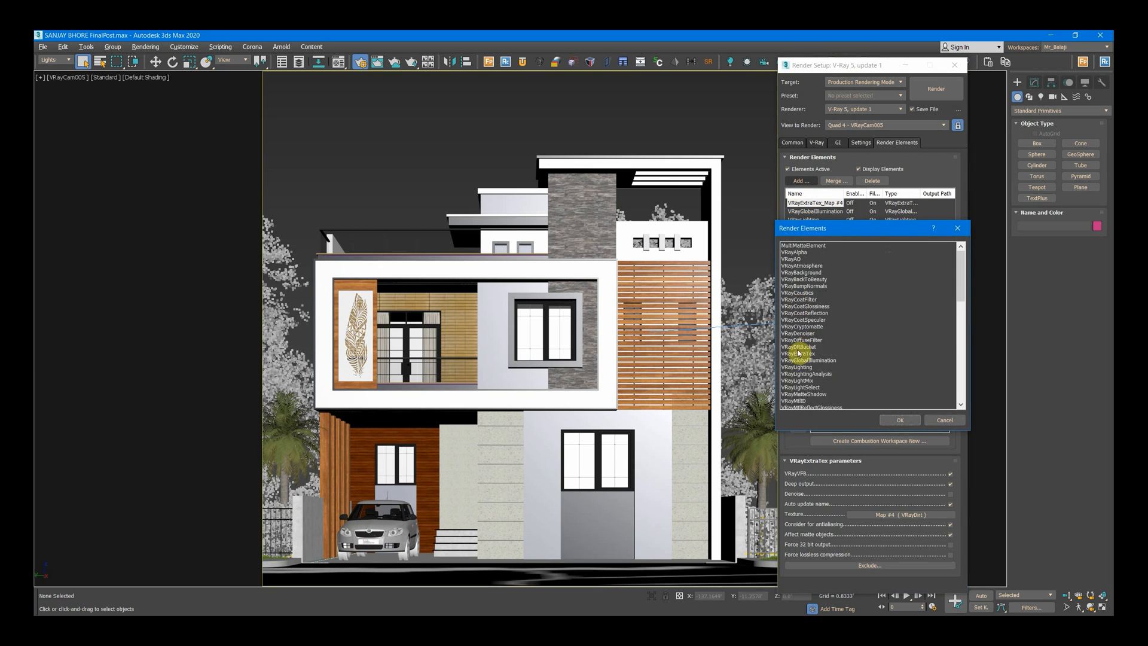
{"action": "left_click", "coordinate": [825, 354]}
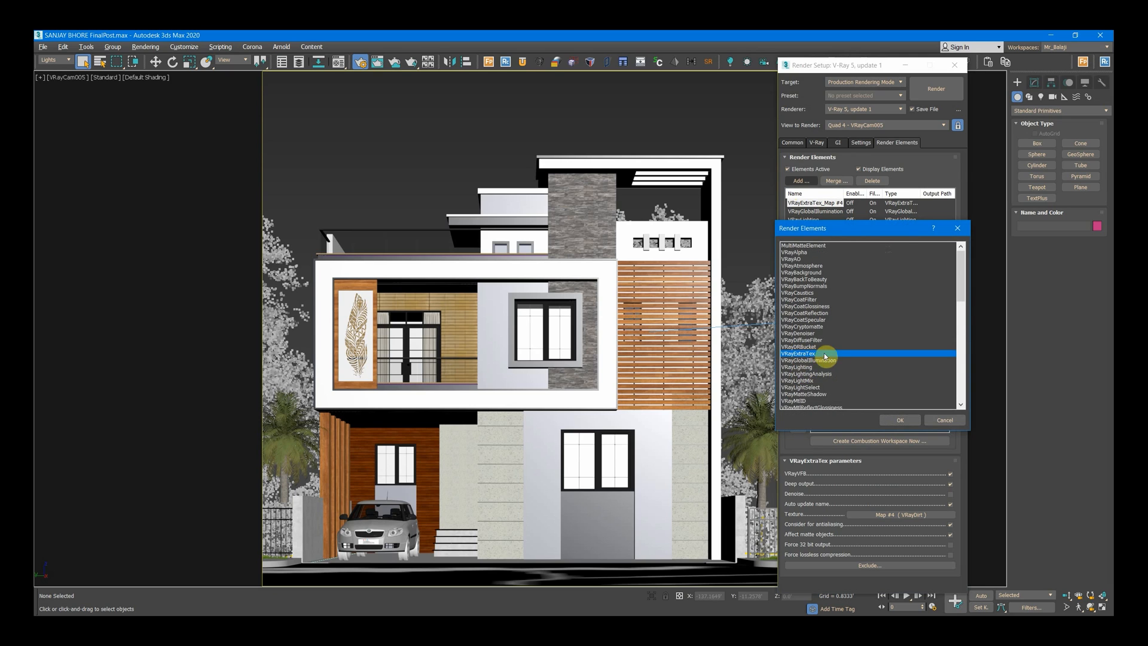
{"action": "left_click", "coordinate": [908, 417]}
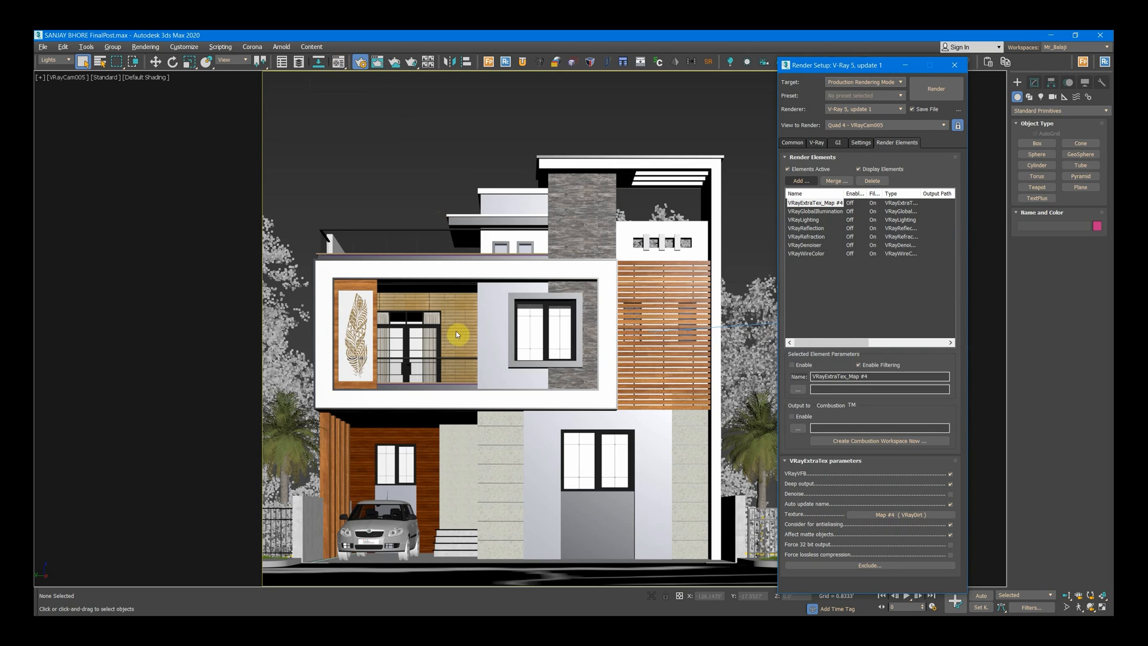
- View the kg.VRayExtraTex_Map_#4.0000 pass in full and in its enlarged roof view, and return to 3ds Max
{"action": "left_click", "coordinate": [318, 577]}
{"action": "left_click", "coordinate": [239, 117]}
{"action": "double_click", "coordinate": [238, 118]}
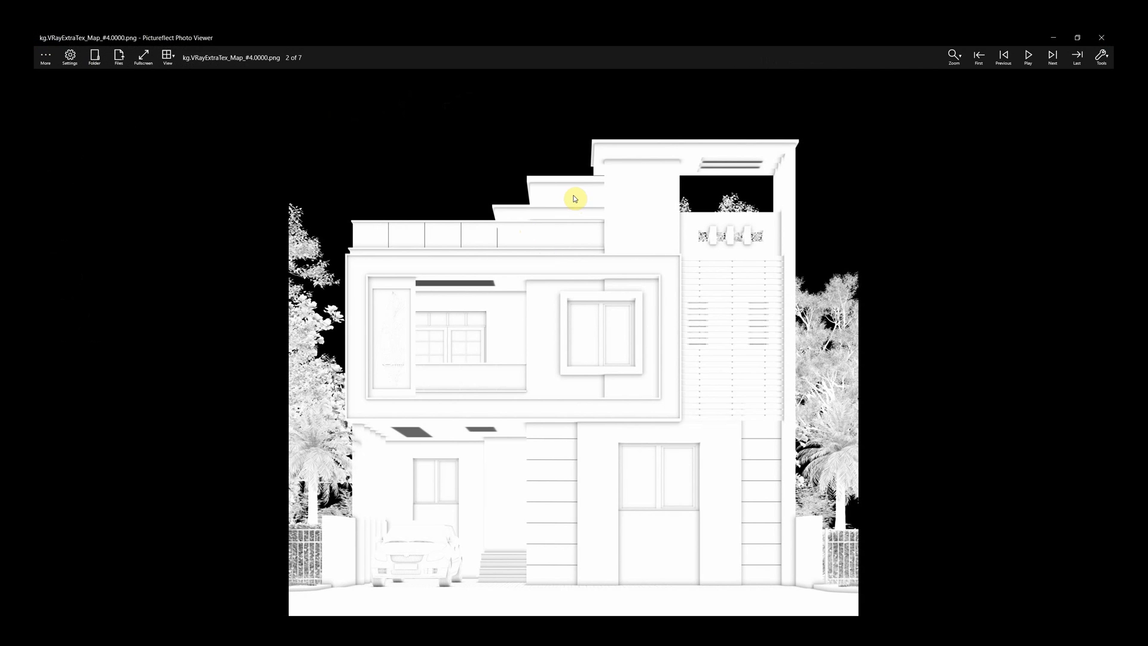
{"action": "left_click", "coordinate": [1051, 36]}
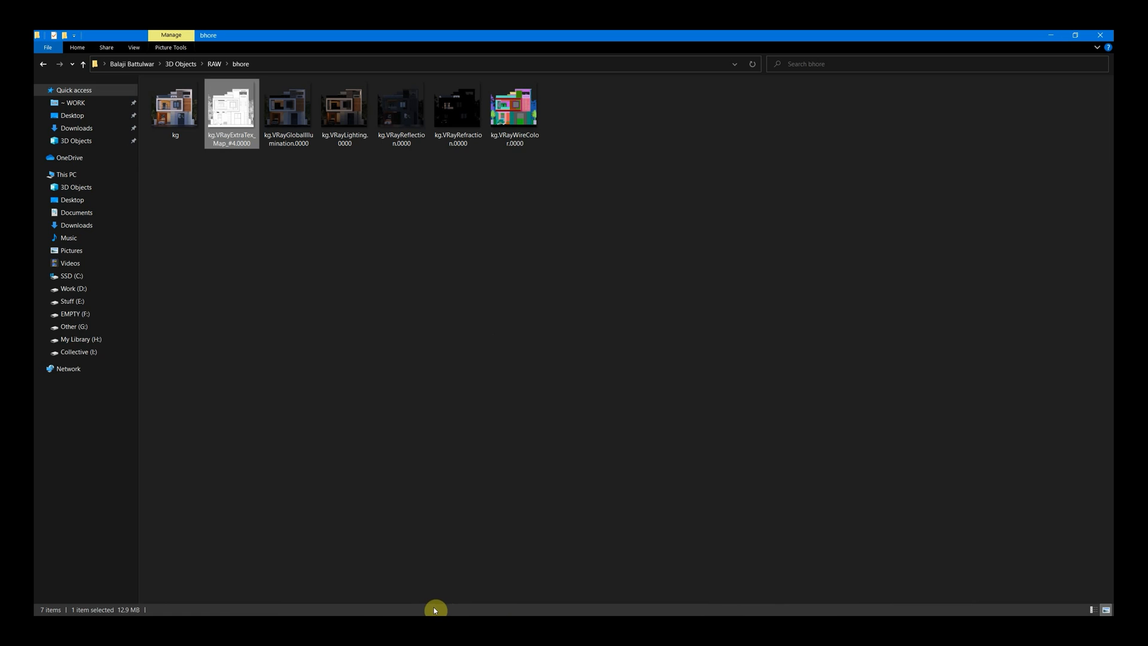
{"action": "mouse_move", "coordinate": [397, 616]}
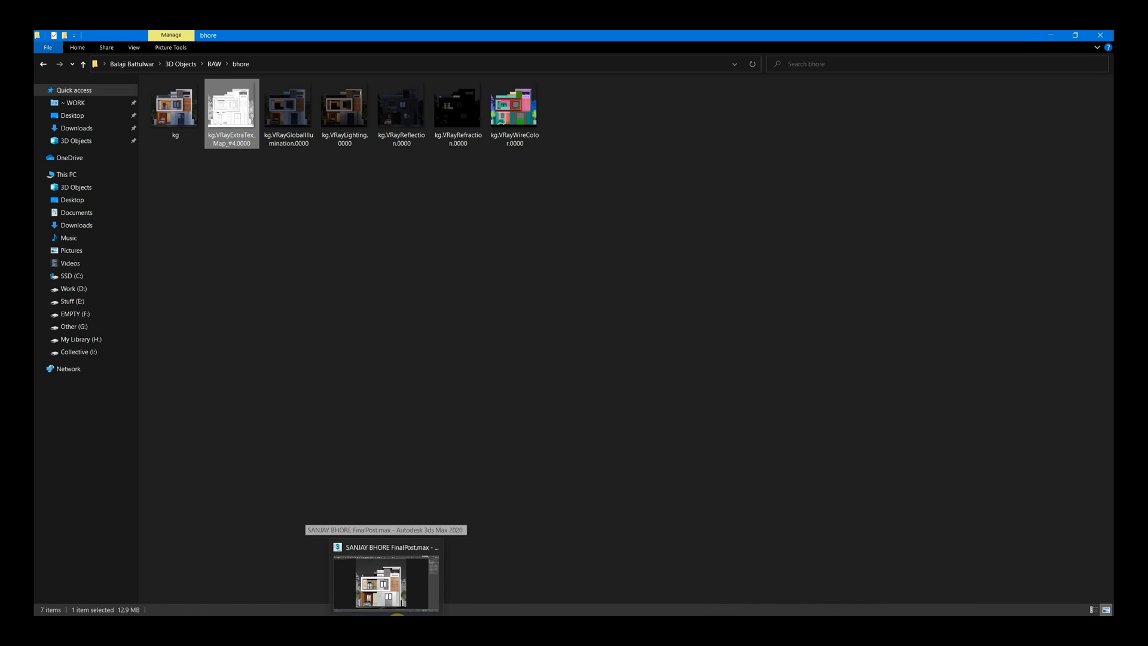
{"action": "mouse_move", "coordinate": [542, 616]}
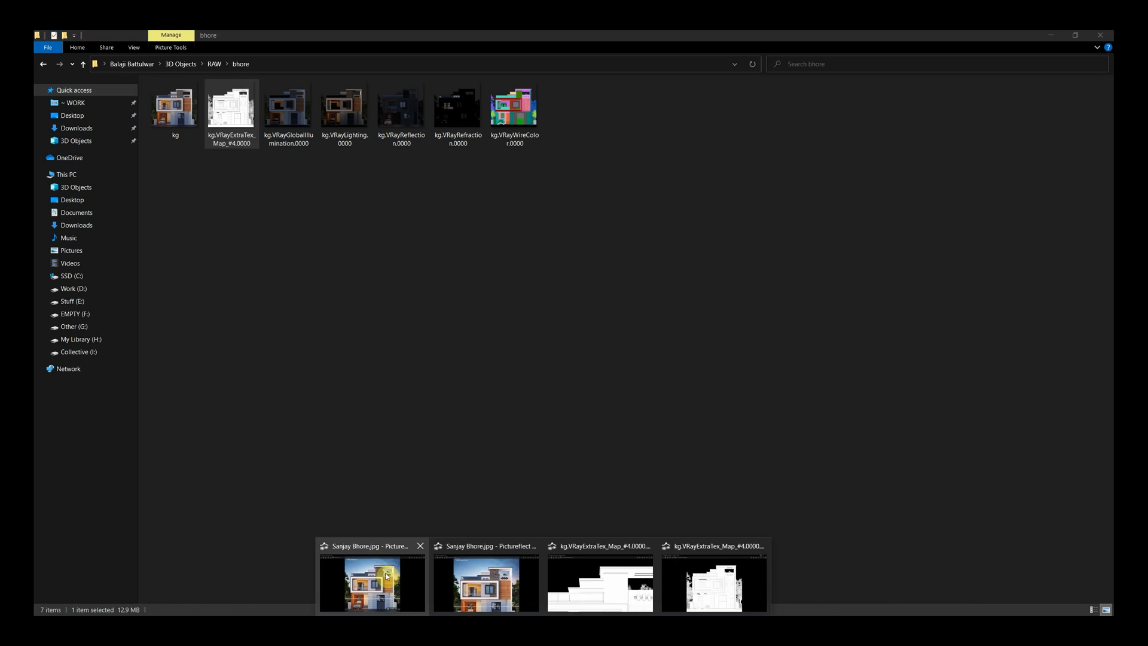
{"action": "left_click", "coordinate": [615, 602]}
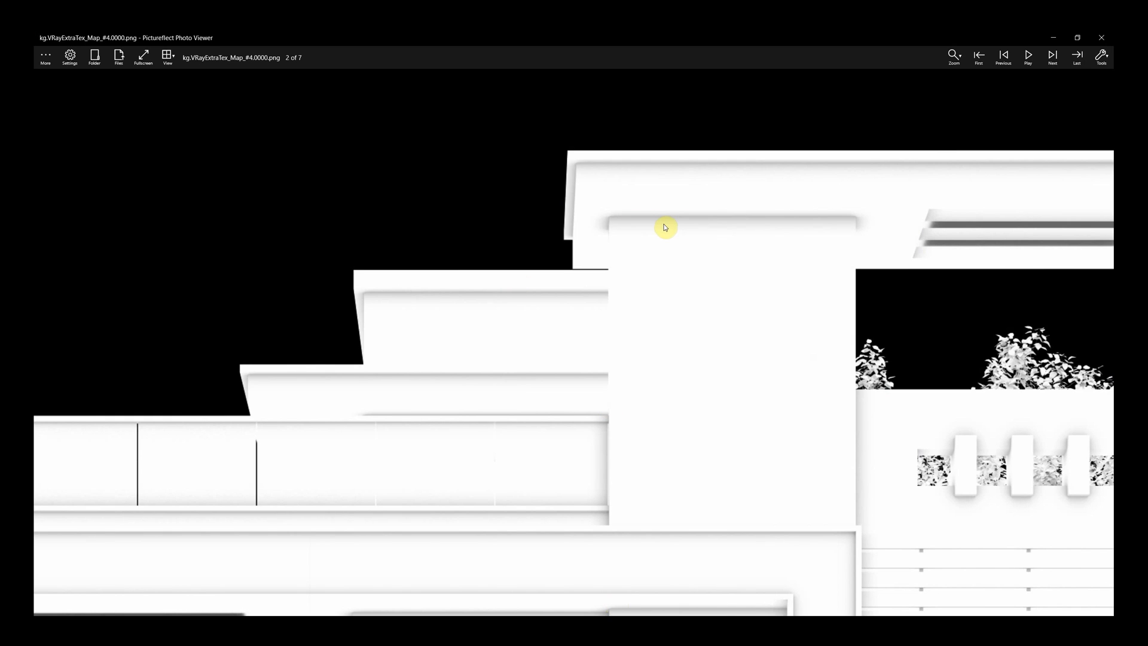
{"action": "left_click", "coordinate": [397, 620]}
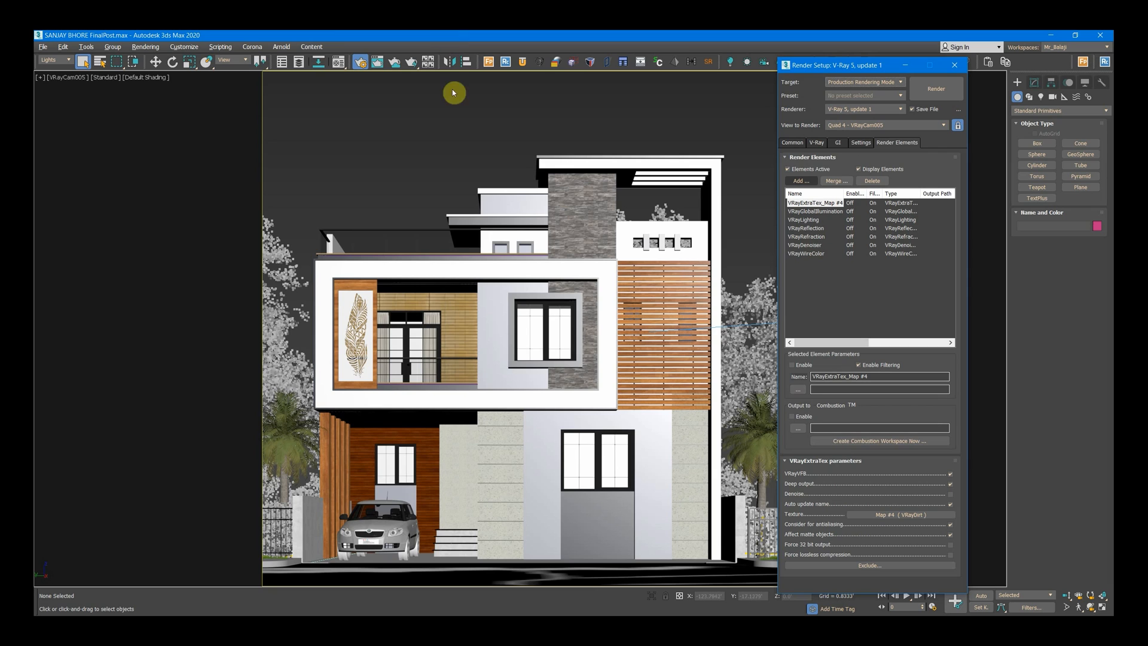
- Review the radius of the VRayExtraTex element's VRayDirt texture, Map #4, in the Material Editor
{"action": "left_click", "coordinate": [336, 64]}
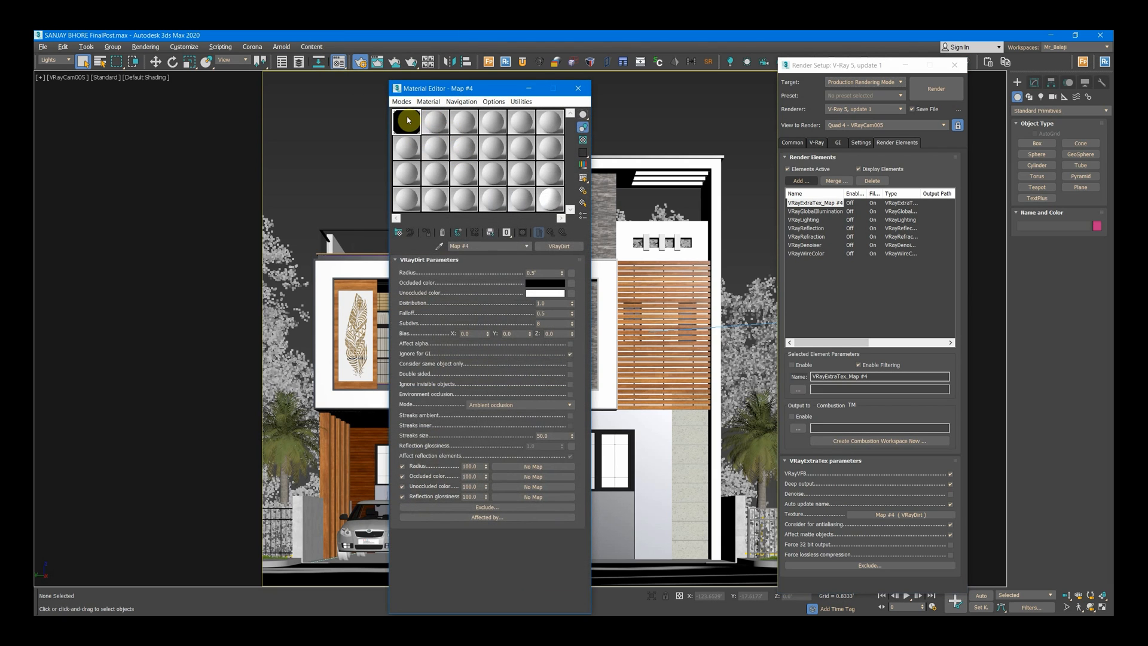
{"action": "left_click_drag", "start_coordinate": [929, 517], "coordinate": [433, 148]}
{"action": "left_click_drag", "start_coordinate": [544, 273], "coordinate": [522, 269]}
- Examine the roof-edge shadows in the saved VRayExtraTex pass, and close the Material Editor and Render Setup in 3ds Max
{"action": "left_click", "coordinate": [333, 574]}
{"action": "double_click", "coordinate": [246, 122]}
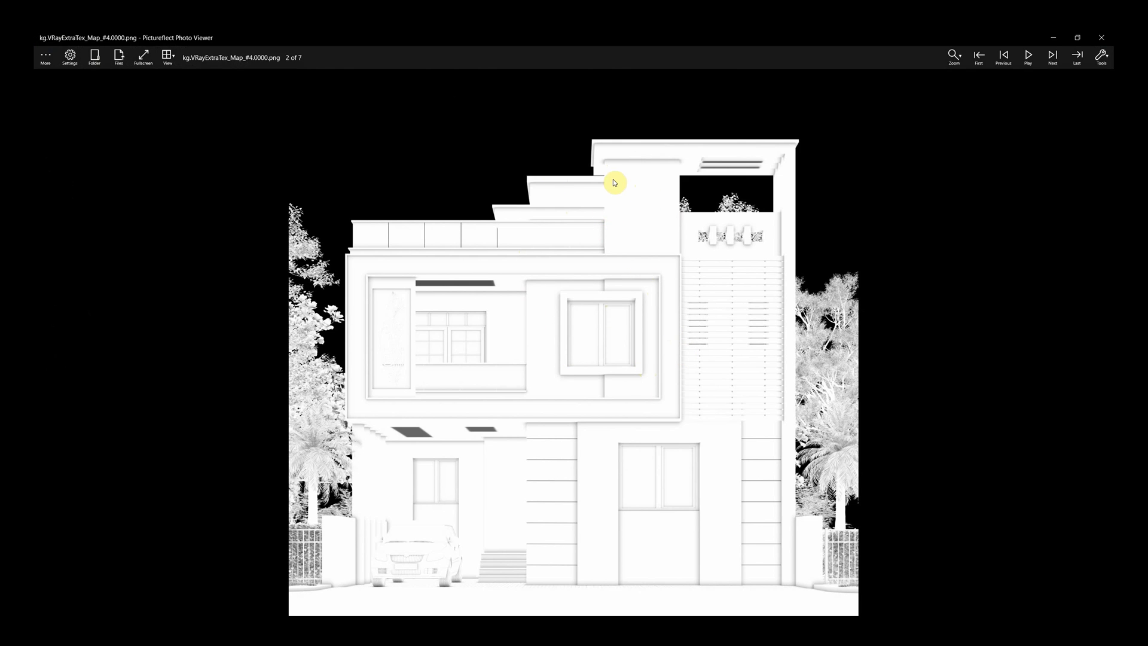
{"action": "scroll", "coordinate": [613, 182], "scroll_direction": "up", "scroll_amount": 4}
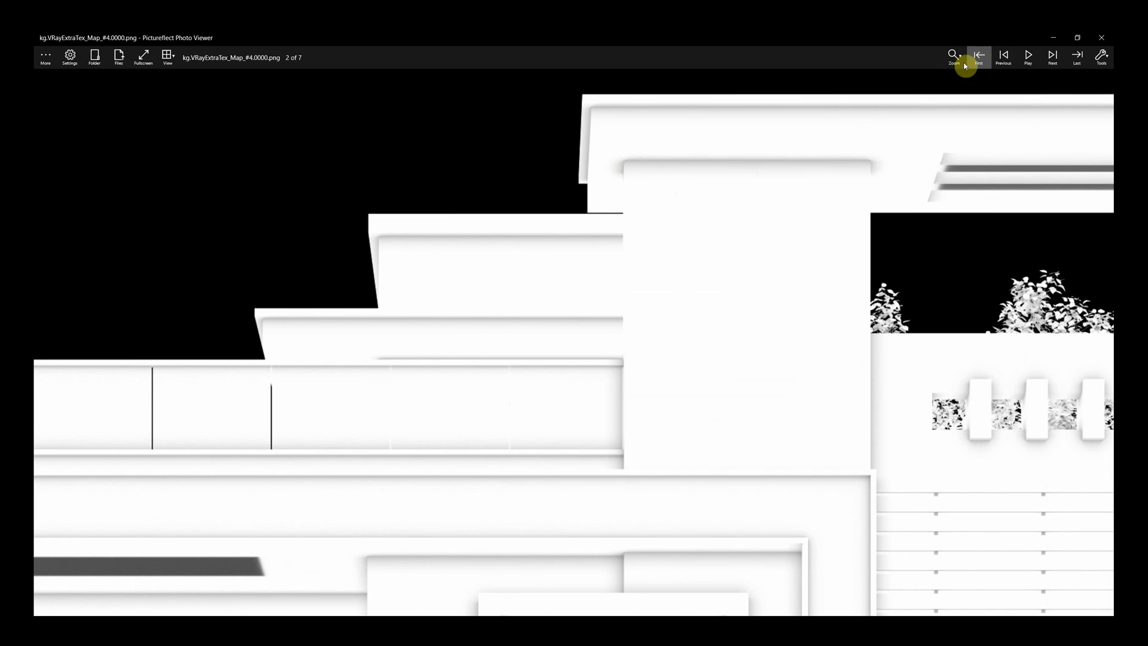
{"action": "left_click", "coordinate": [1053, 38]}
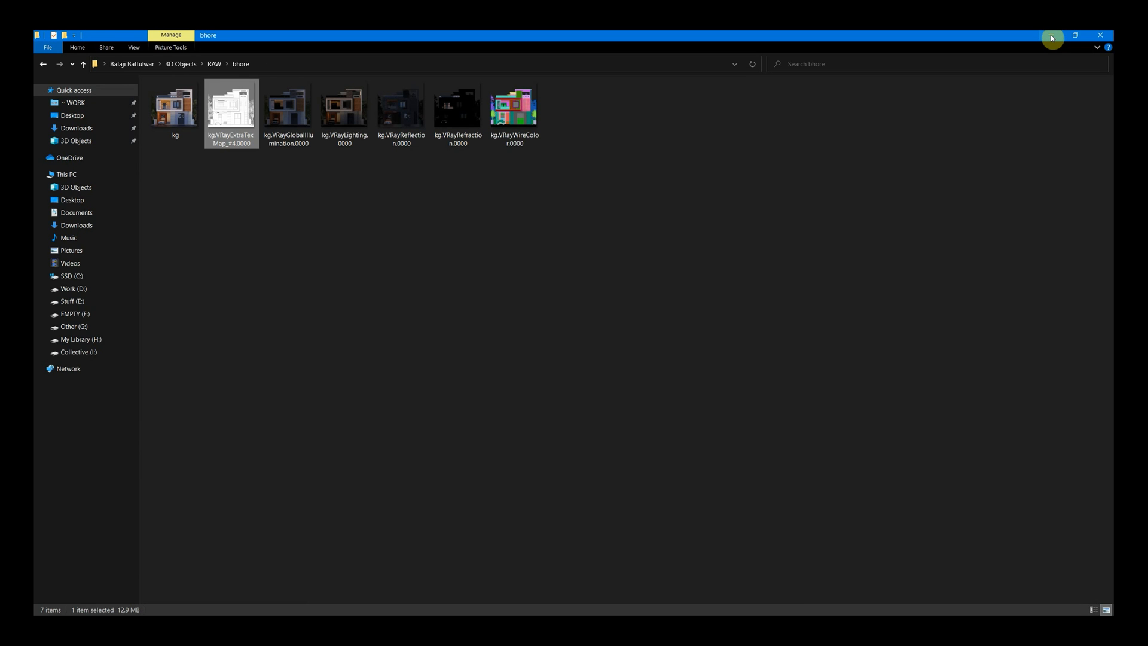
{"action": "left_click", "coordinate": [1053, 39]}
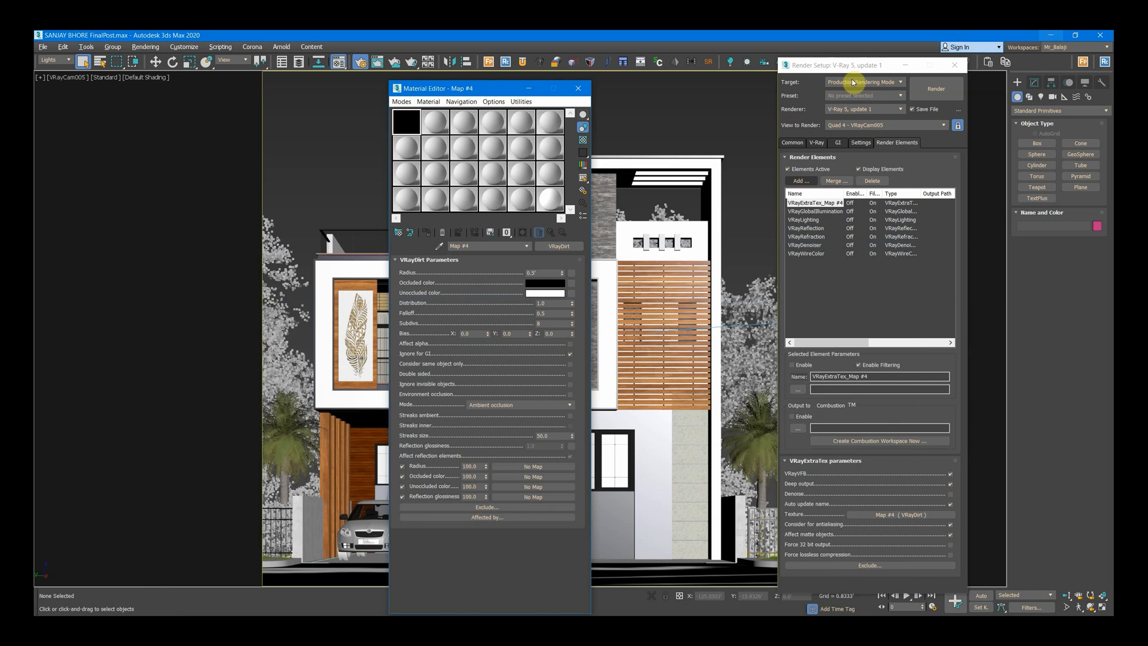
{"action": "left_click", "coordinate": [588, 89]}
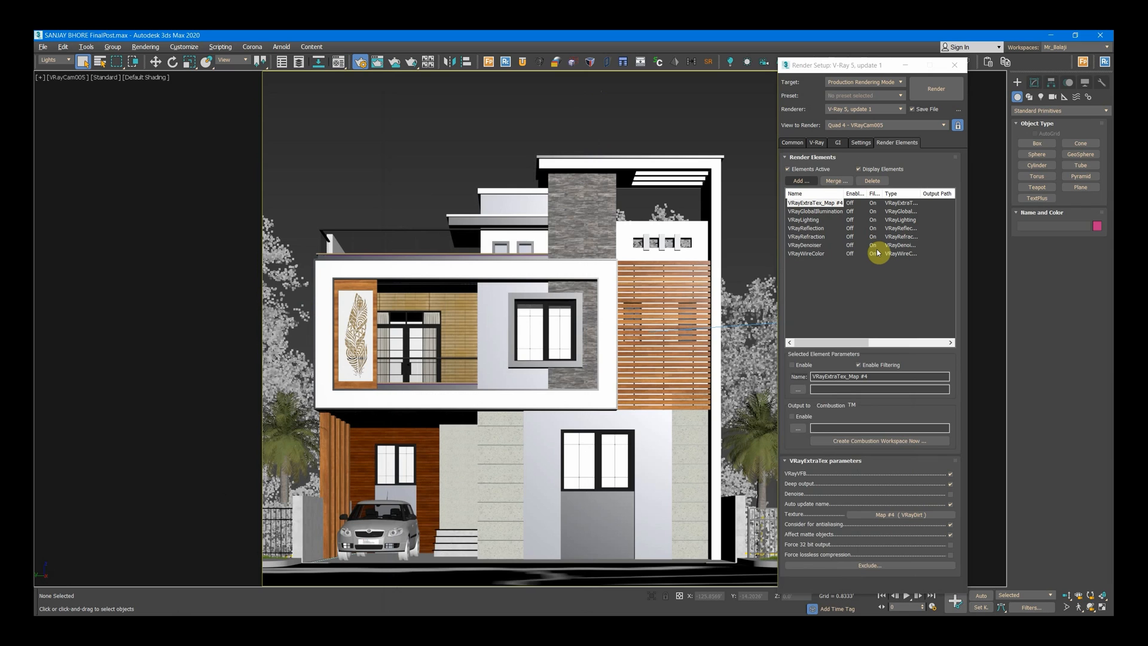
{"action": "left_click", "coordinate": [960, 68]}
- Switch to Photoshop and open the kg.png render from the folder of saved passes inside RAW
{"action": "left_click", "coordinate": [430, 626]}
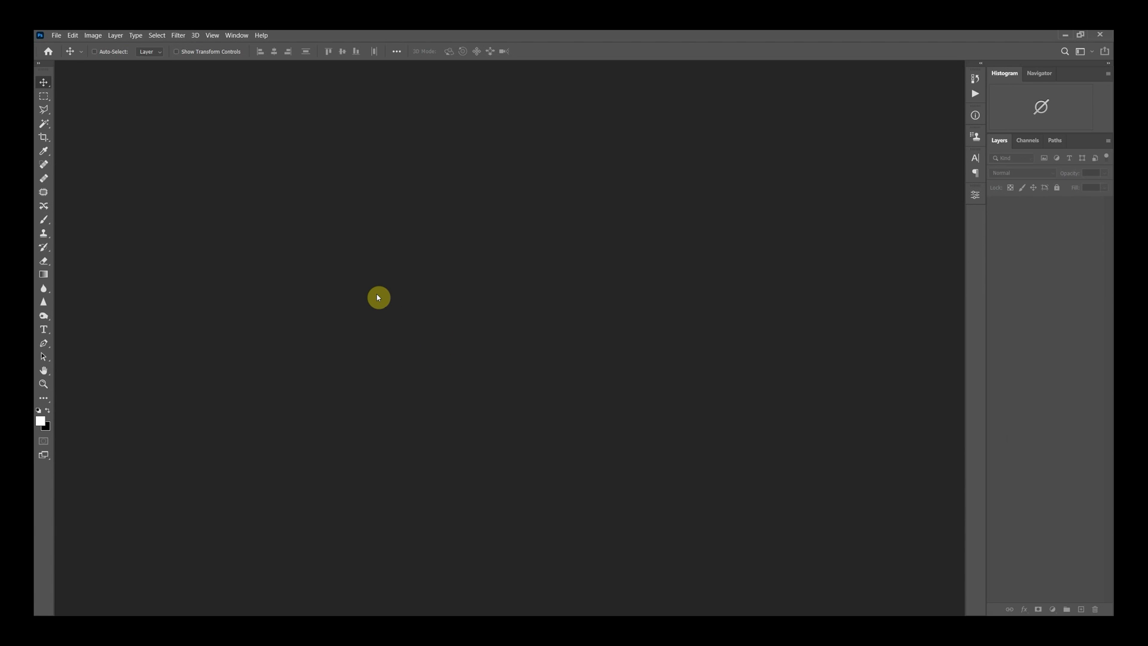
{"action": "key", "text": "ctrl+o"}
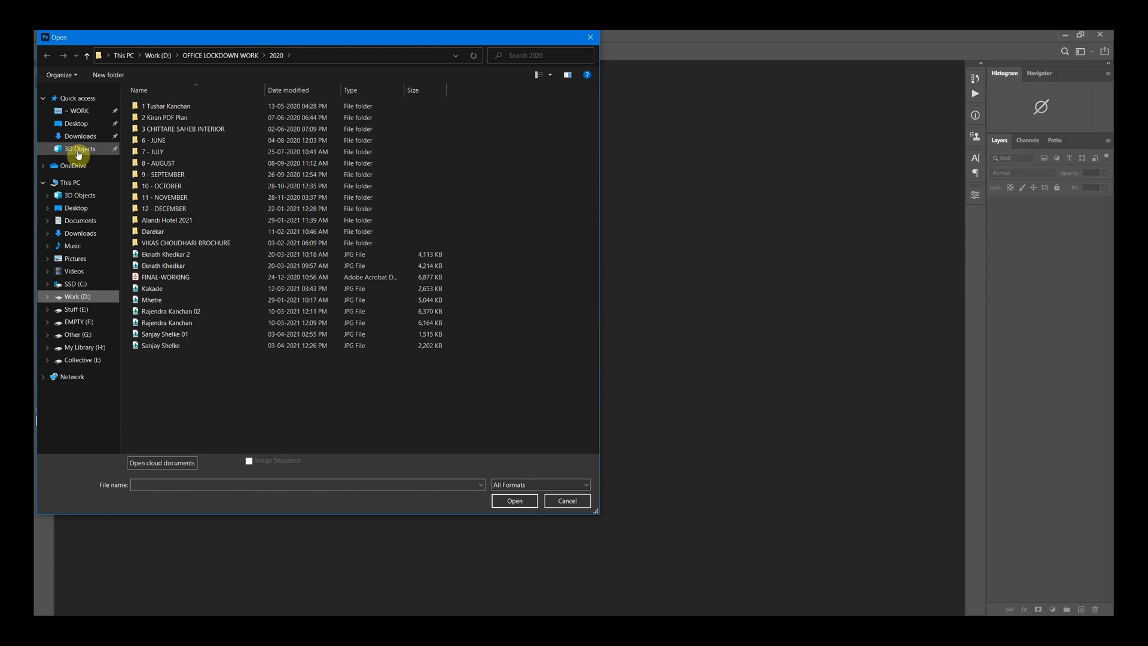
{"action": "left_click", "coordinate": [79, 152]}
{"action": "double_click", "coordinate": [213, 133]}
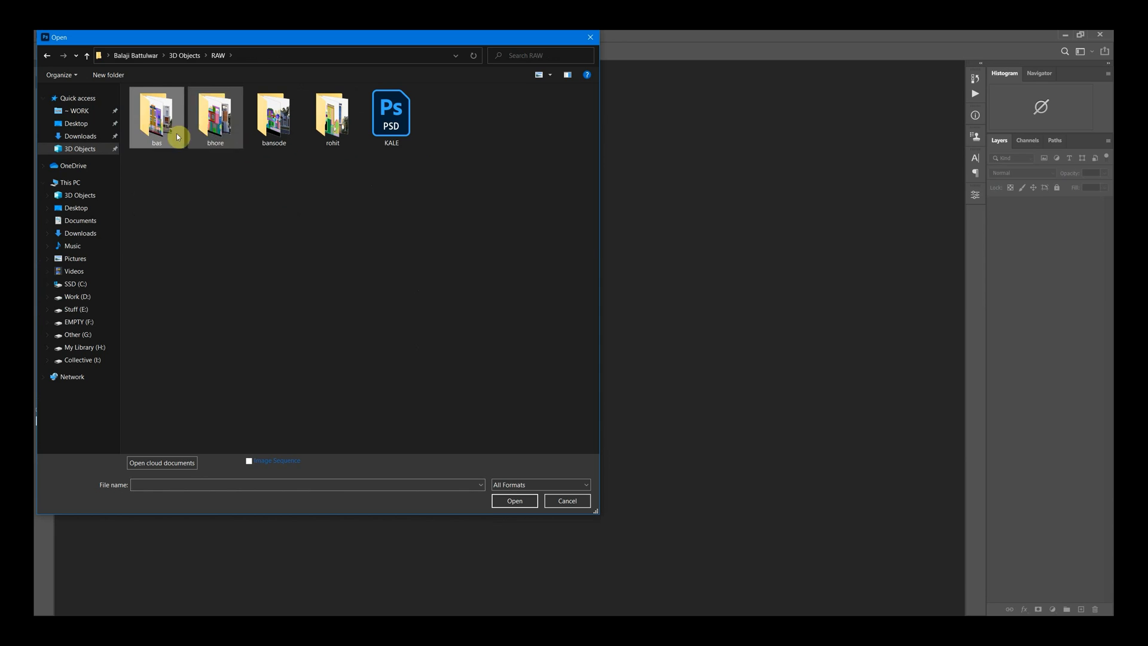
{"action": "double_click", "coordinate": [212, 123]}
{"action": "double_click", "coordinate": [156, 117]}
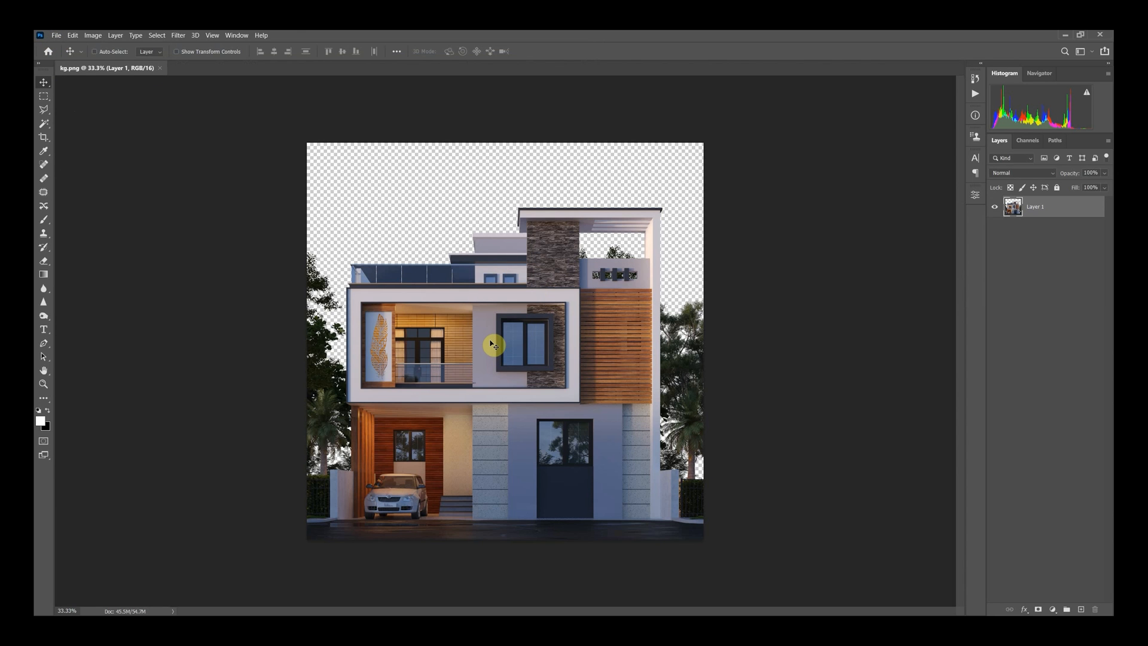
{"action": "key", "text": "ctrl+plus"}
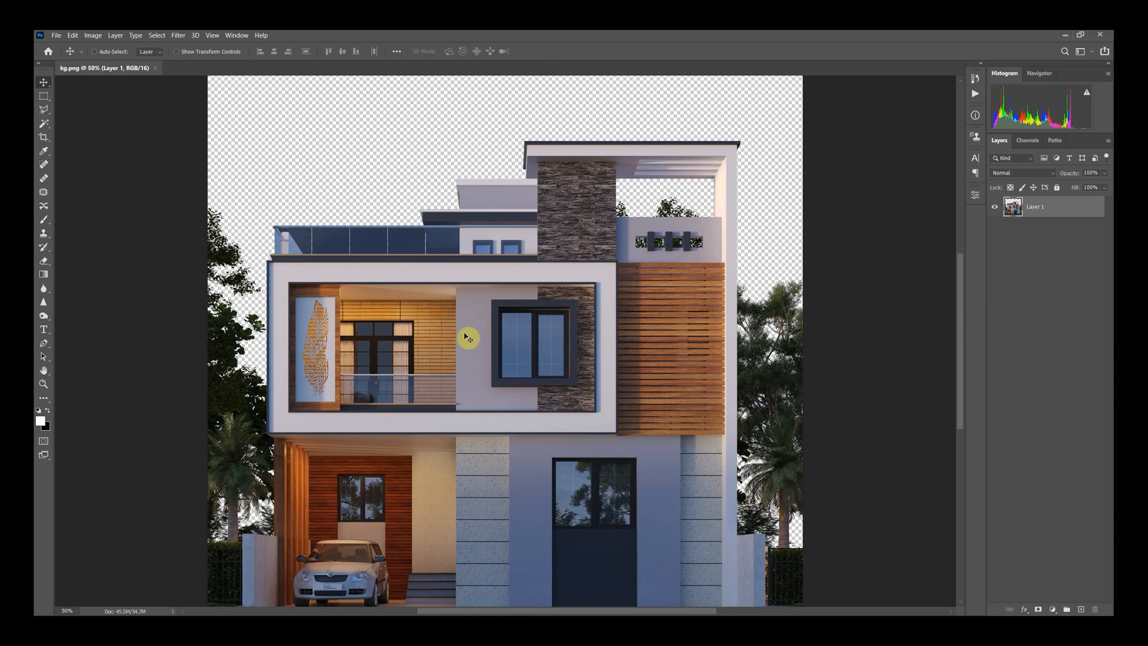
- Open kg.VRayExtraTex_Map_#4.0000.png and place its layer above the render in kg.png, aligned with the house
{"action": "left_click", "coordinate": [56, 35]}
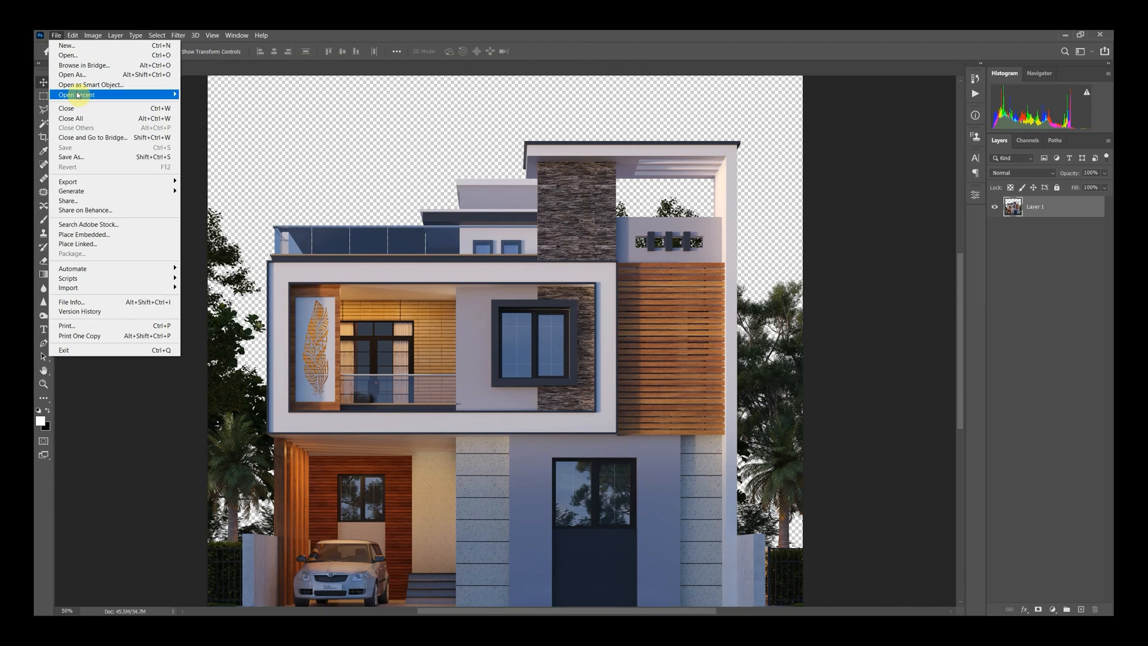
{"action": "left_click", "coordinate": [68, 55]}
{"action": "left_click", "coordinate": [219, 127]}
{"action": "double_click", "coordinate": [219, 127]}
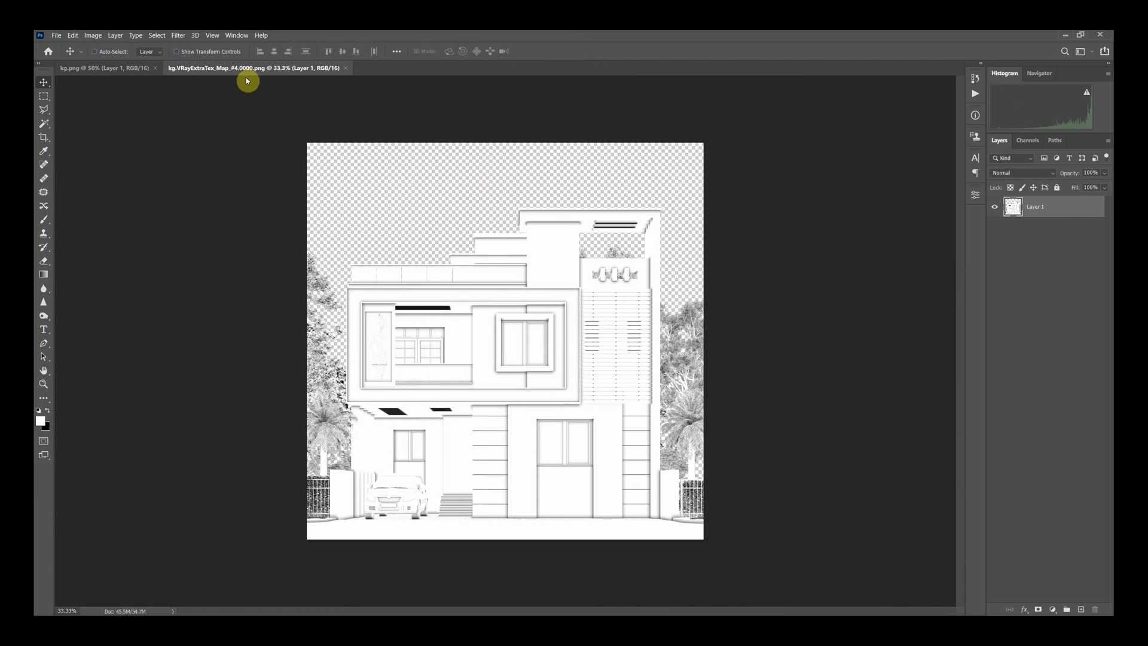
{"action": "left_click_drag", "start_coordinate": [252, 69], "coordinate": [250, 151]}
{"action": "left_click_drag", "start_coordinate": [378, 304], "coordinate": [573, 160]}
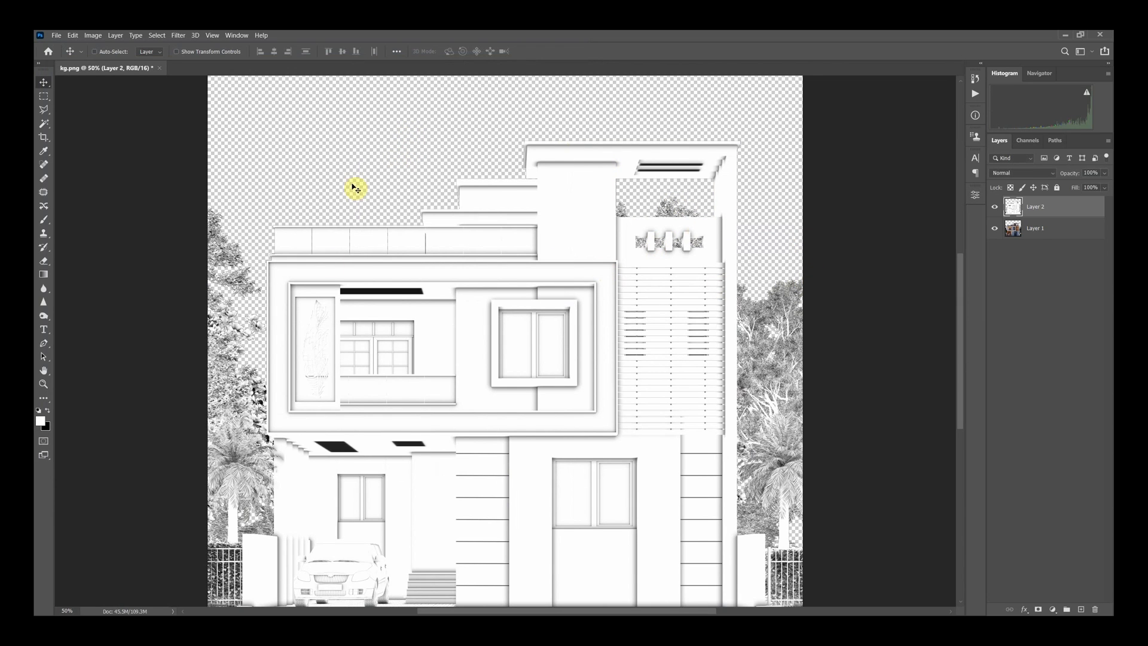
- Close kg.png without saving and load kg.png with its six saved pass files into one layered document using Load Files into Stack
{"action": "left_click", "coordinate": [162, 69]}
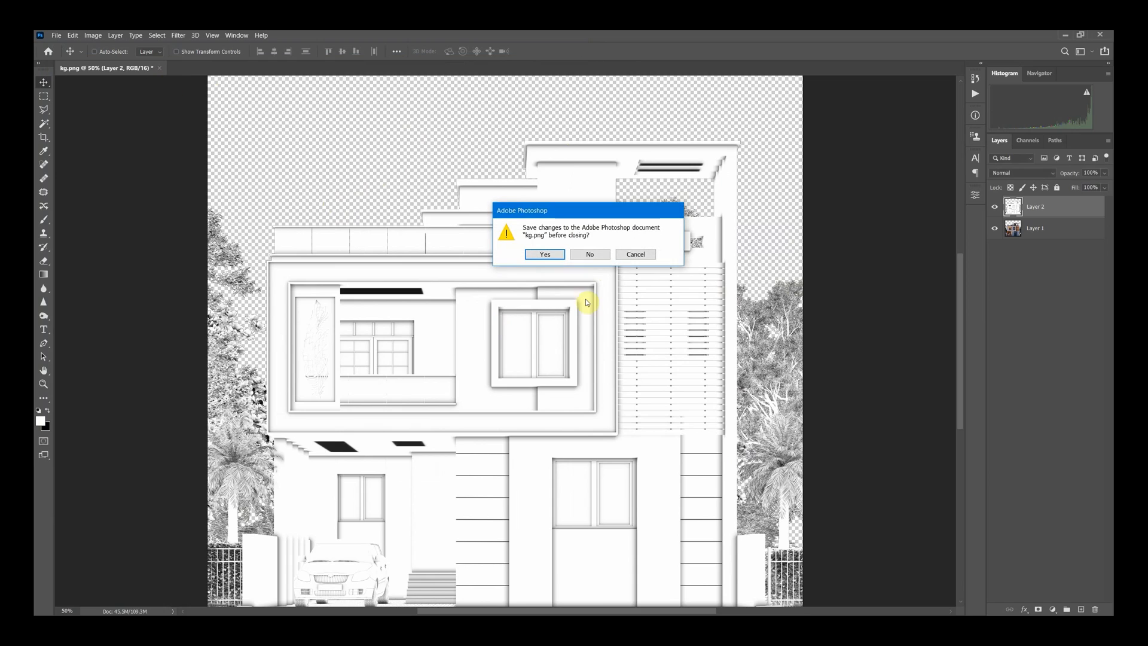
{"action": "left_click", "coordinate": [588, 254]}
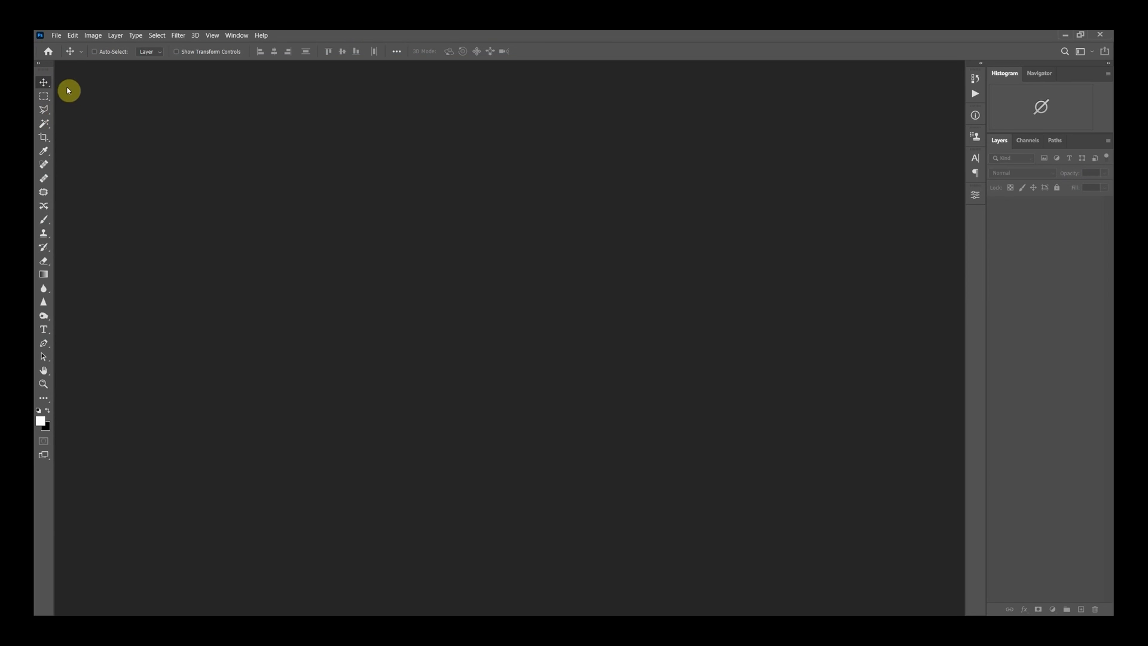
{"action": "left_click", "coordinate": [57, 35]}
{"action": "mouse_move", "coordinate": [90, 280]}
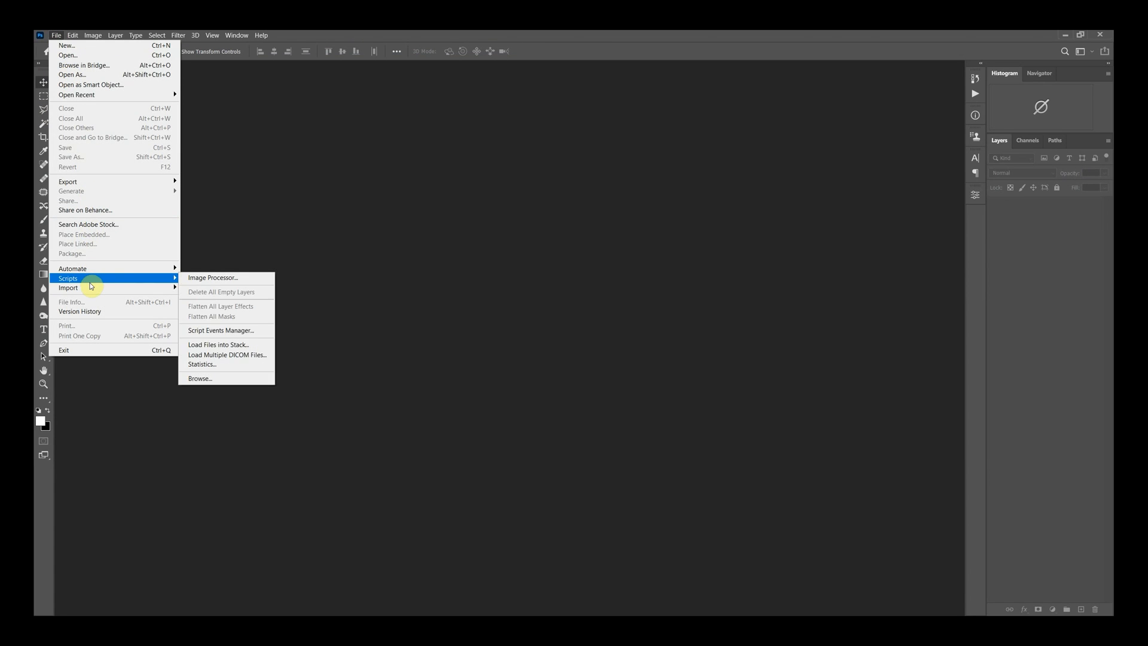
{"action": "left_click", "coordinate": [249, 348]}
{"action": "left_click", "coordinate": [642, 288]}
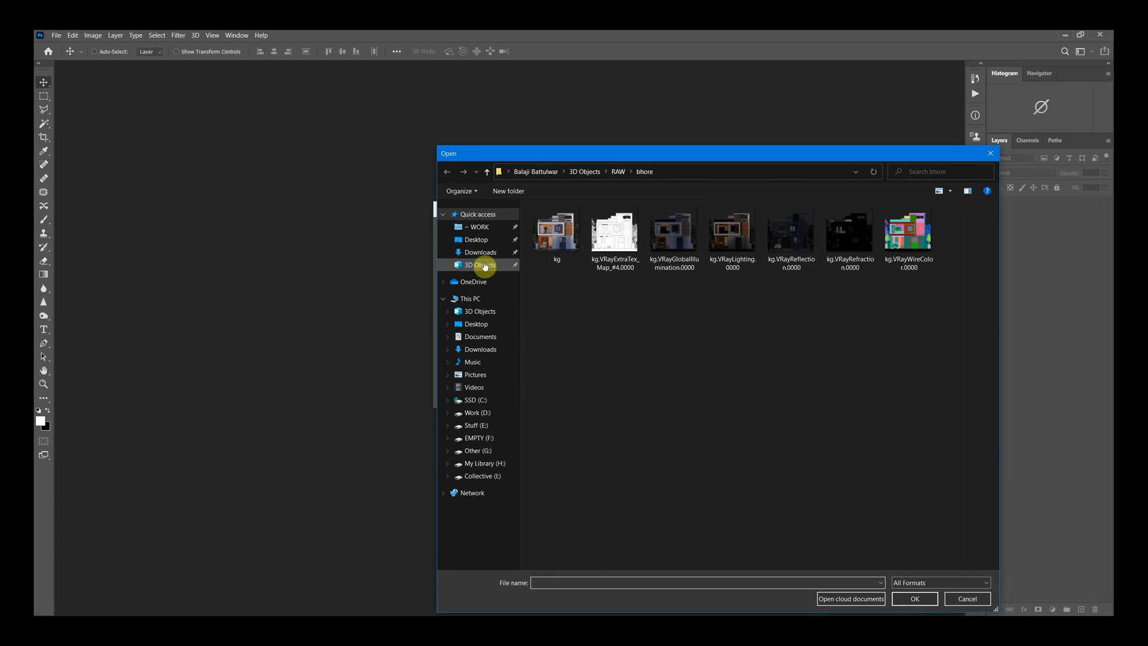
{"action": "left_click_drag", "start_coordinate": [554, 300], "coordinate": [960, 243]}
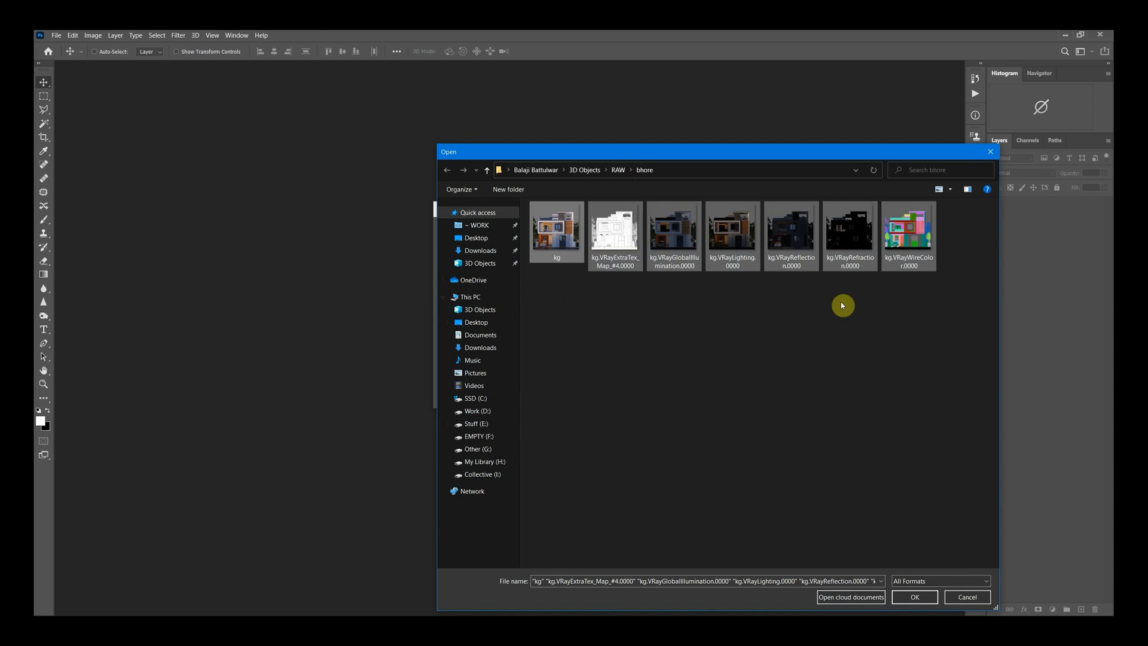
{"action": "left_click", "coordinate": [915, 597]}
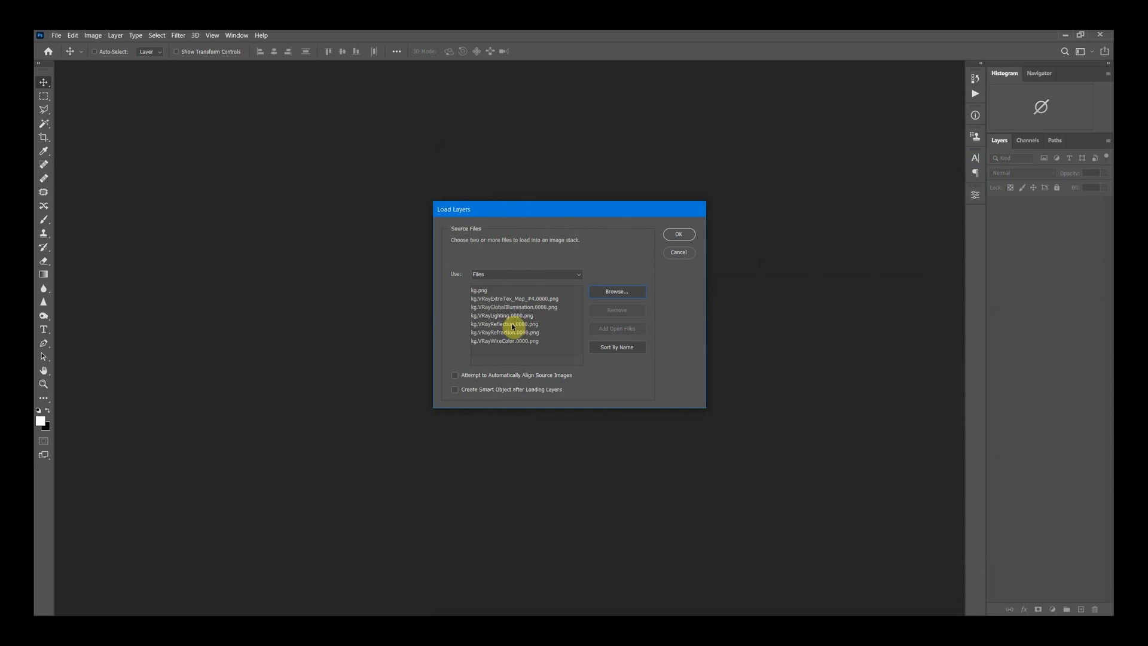
{"action": "left_click", "coordinate": [682, 234]}
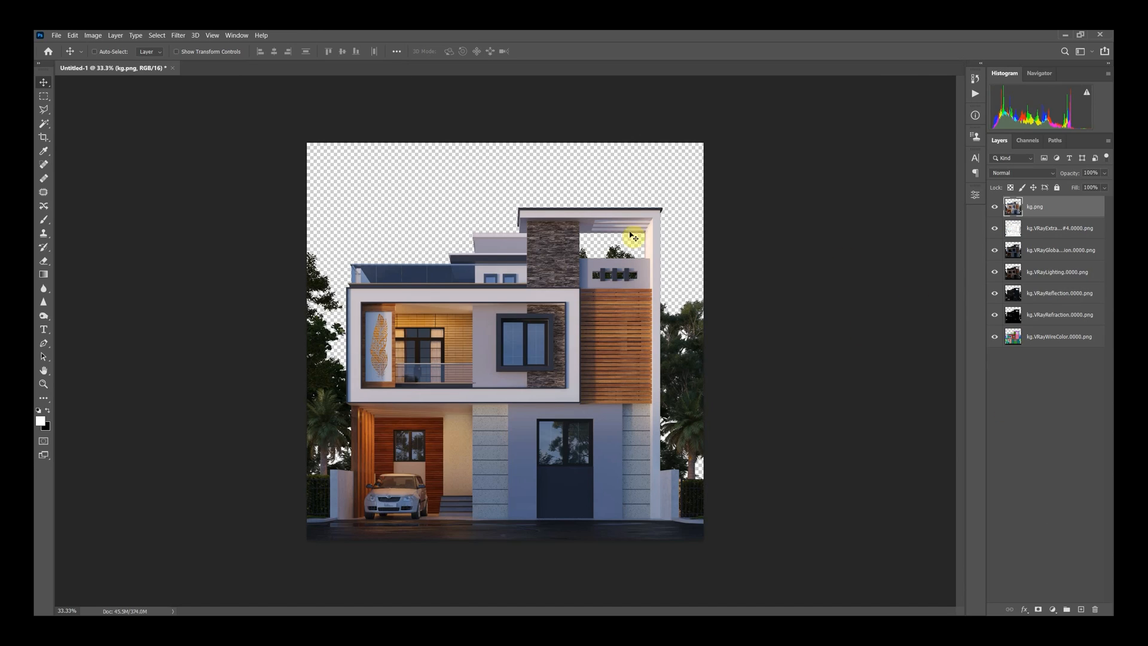
- Place the kg.png layer directly above VRayWireColor, and hide the WireColor, GlobalIllumination, Lighting, Reflection and Refraction layers
{"action": "left_click", "coordinate": [995, 340]}
{"action": "left_click_drag", "start_coordinate": [1055, 207], "coordinate": [1044, 325]}
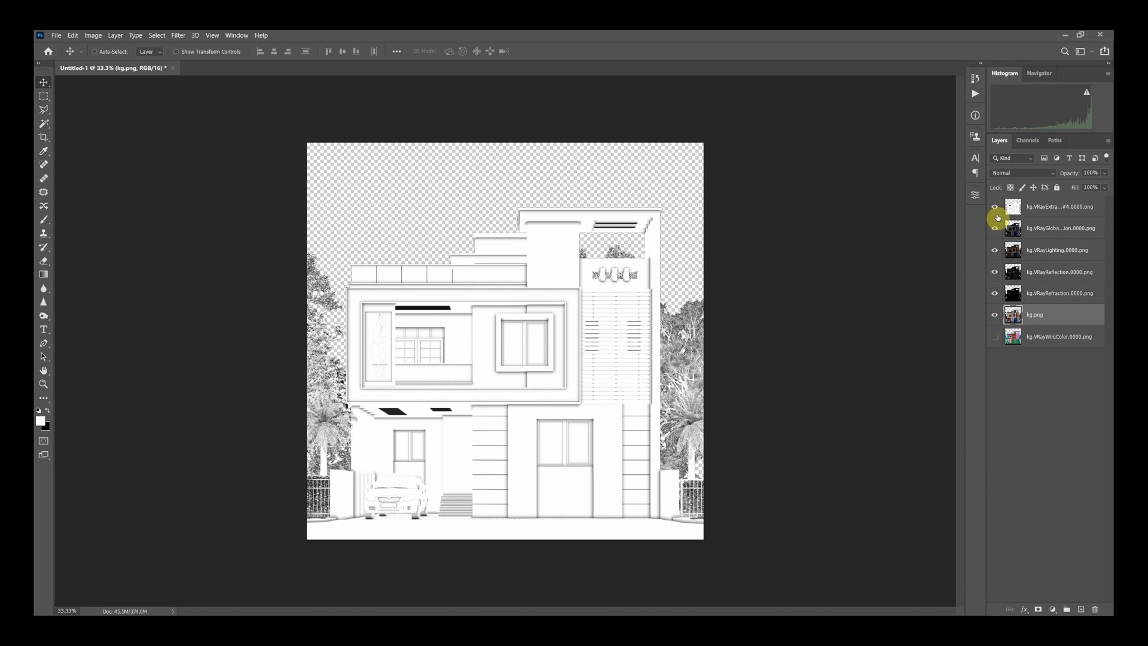
{"action": "left_click_drag", "start_coordinate": [997, 229], "coordinate": [997, 304]}
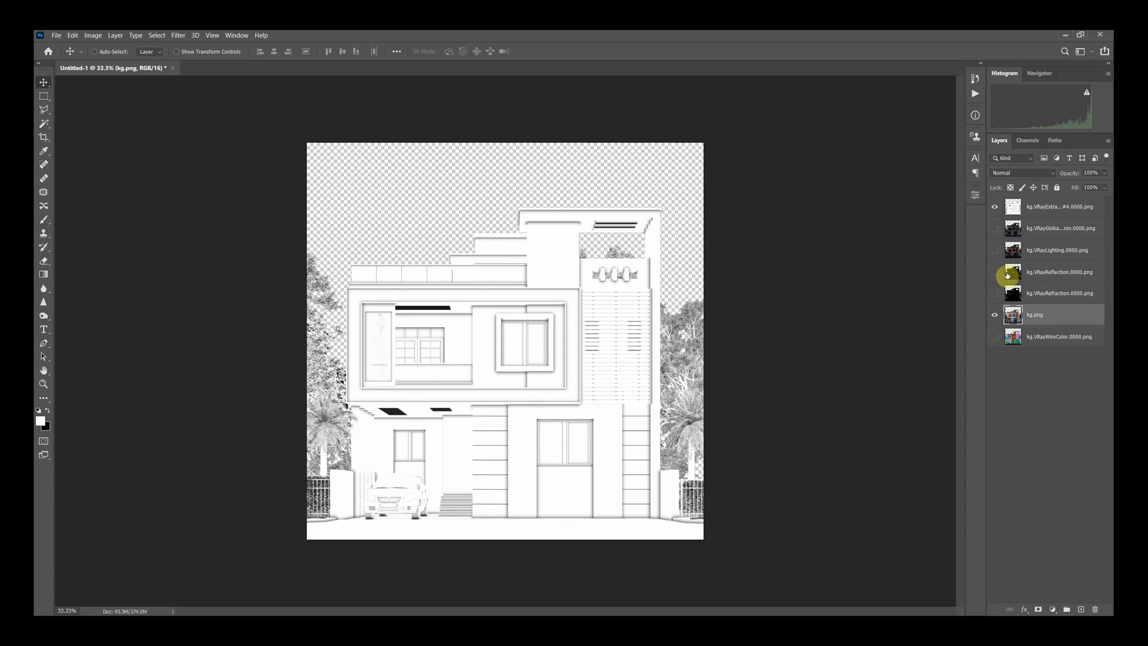
- Set the blend mode of the kg.VRayExtraTex_Map_#4.0000.png layer to Multiply
{"action": "left_click", "coordinate": [1041, 211]}
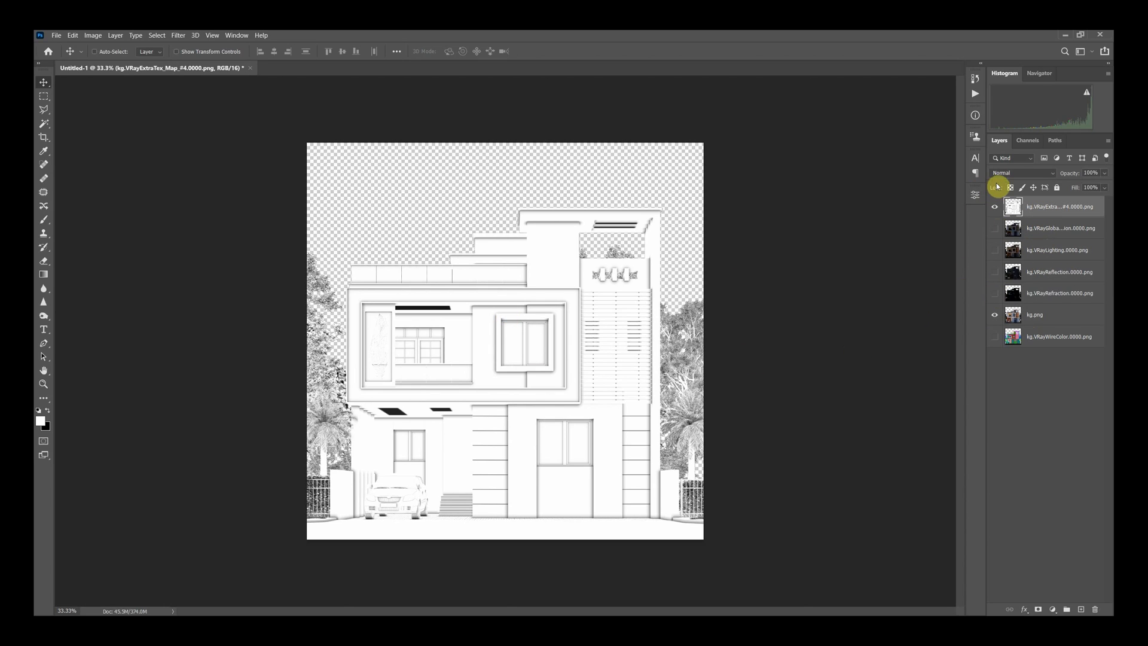
{"action": "left_click", "coordinate": [1018, 173]}
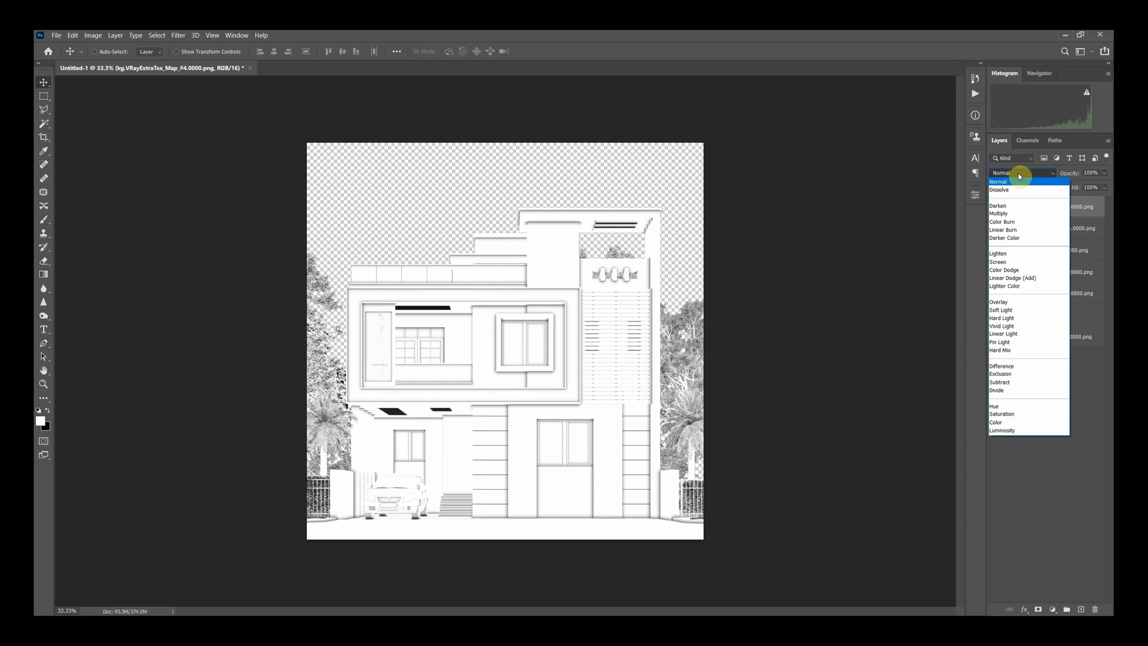
{"action": "left_click", "coordinate": [1014, 216]}
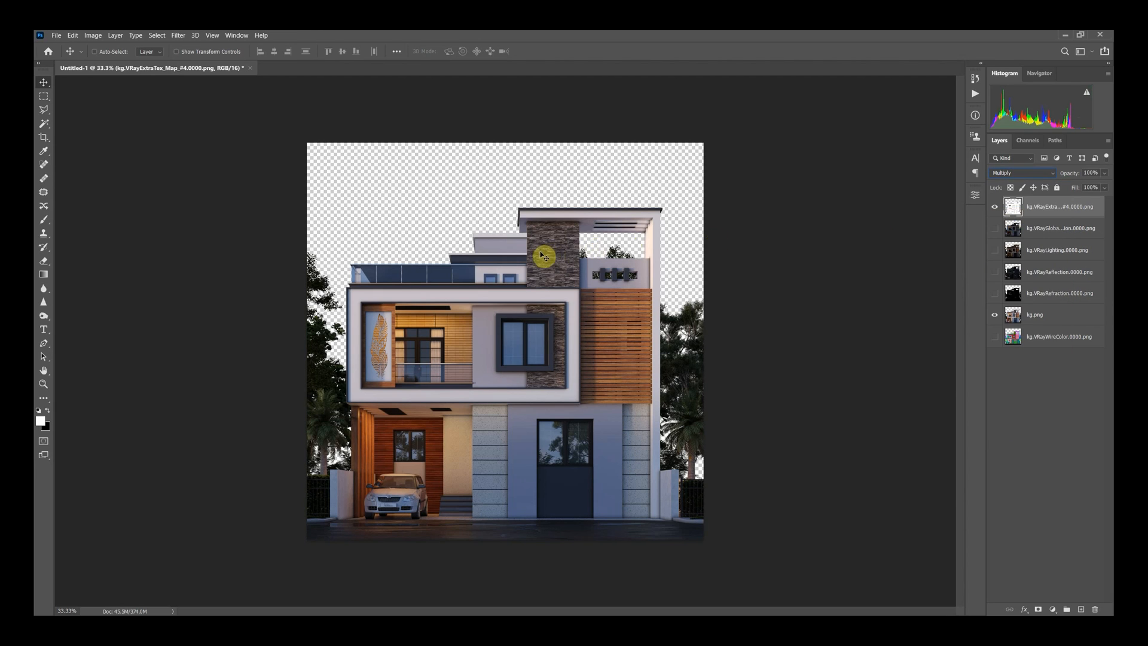
- Compare the upper walls and roof edges of the house with and without the VRayExtraTex layer
{"action": "key", "text": "ctrl+plus"}
{"action": "key", "text": "ctrl+plus"}
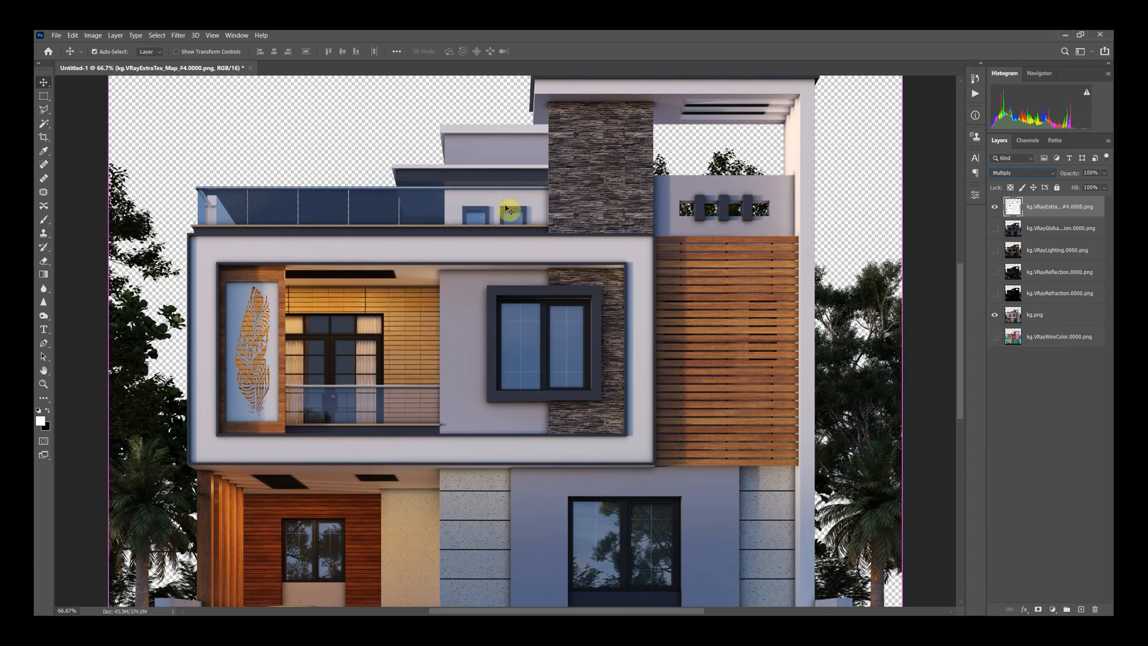
{"action": "scroll", "coordinate": [544, 197], "scroll_direction": "up", "scroll_amount": 1}
{"action": "scroll", "coordinate": [534, 219], "scroll_direction": "up", "scroll_amount": 2}
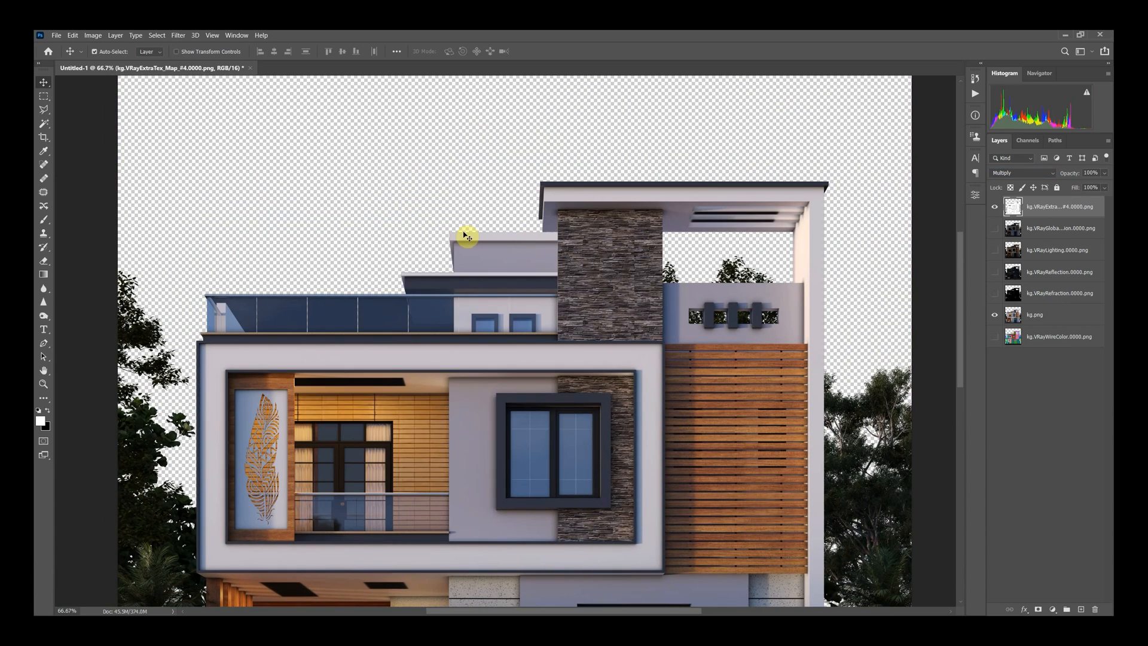
{"action": "key", "text": "ctrl+plus"}
{"action": "scroll", "coordinate": [489, 245], "scroll_direction": "up", "scroll_amount": 1}
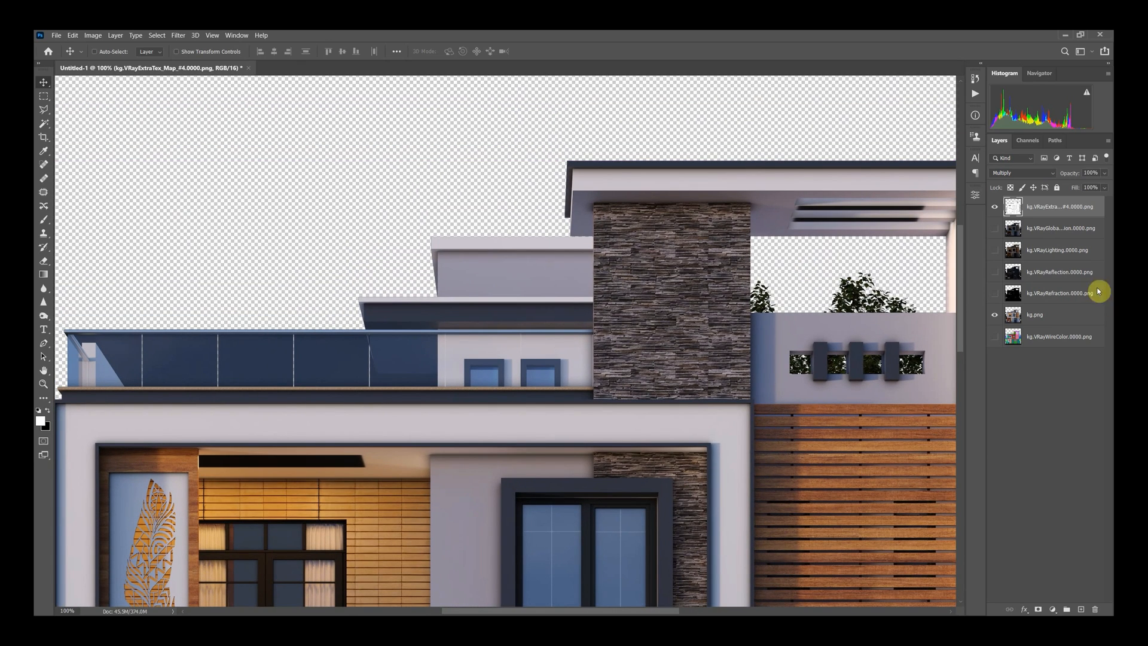
{"action": "left_click", "coordinate": [995, 209]}
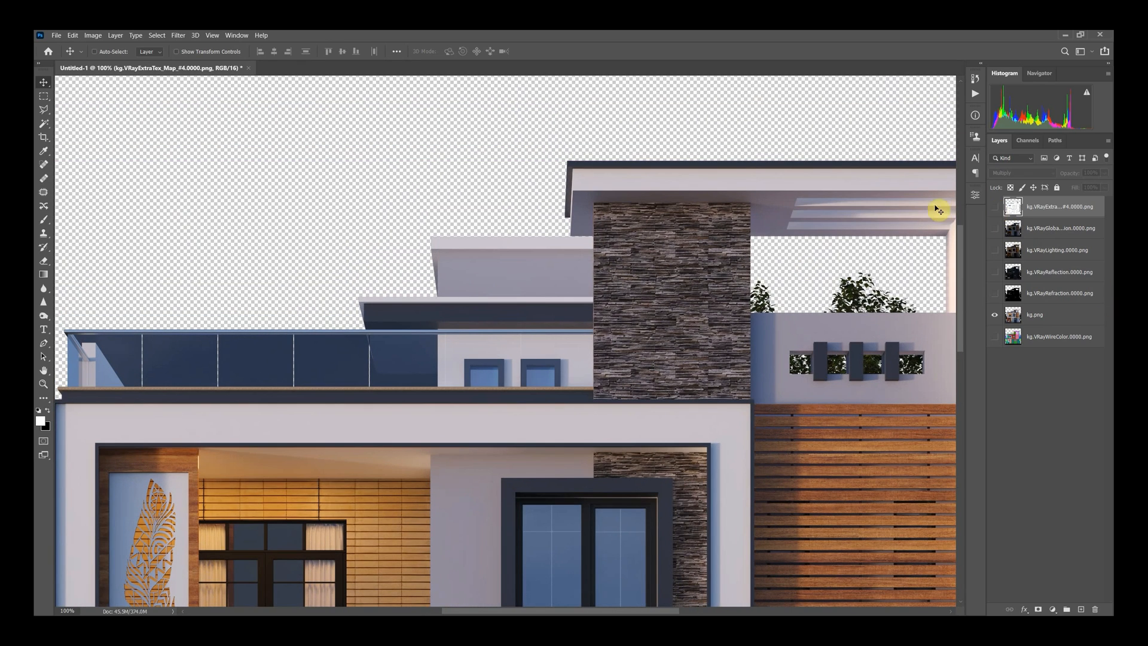
{"action": "key", "text": "ctrl+plus"}
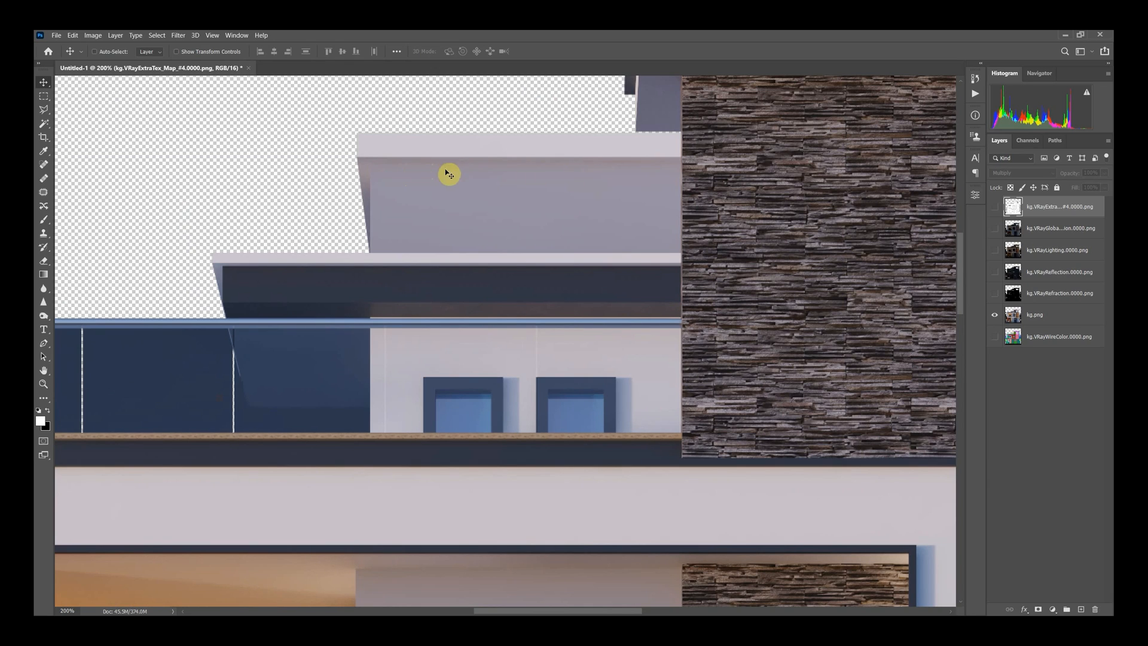
{"action": "left_click", "coordinate": [995, 207]}
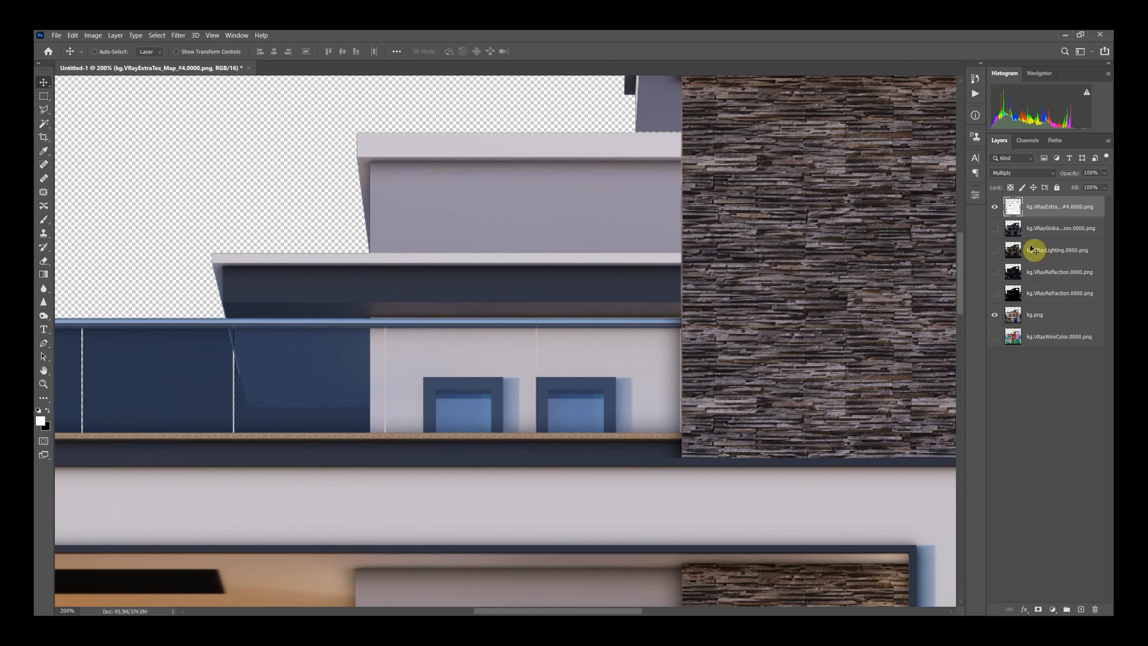
{"action": "left_click", "coordinate": [994, 208]}
{"action": "left_click", "coordinate": [994, 209]}
- Reduce the opacity of the VRayExtraTex layer to 45%
{"action": "left_click_drag", "start_coordinate": [638, 210], "coordinate": [512, 326]}
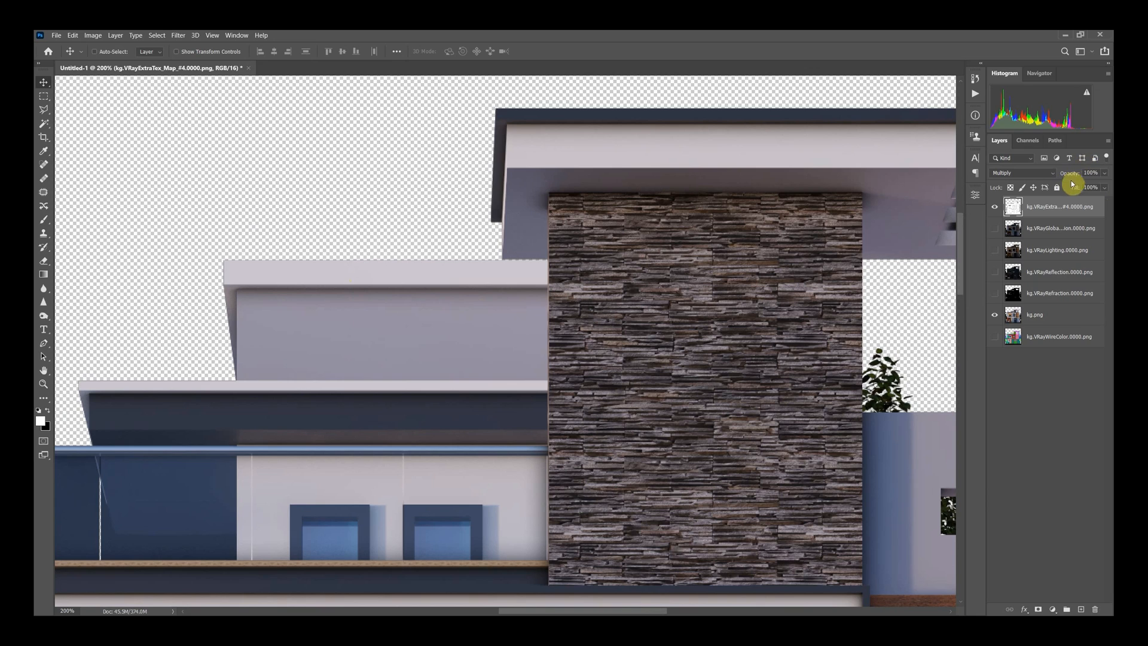
{"action": "left_click_drag", "start_coordinate": [1072, 177], "coordinate": [1044, 184]}
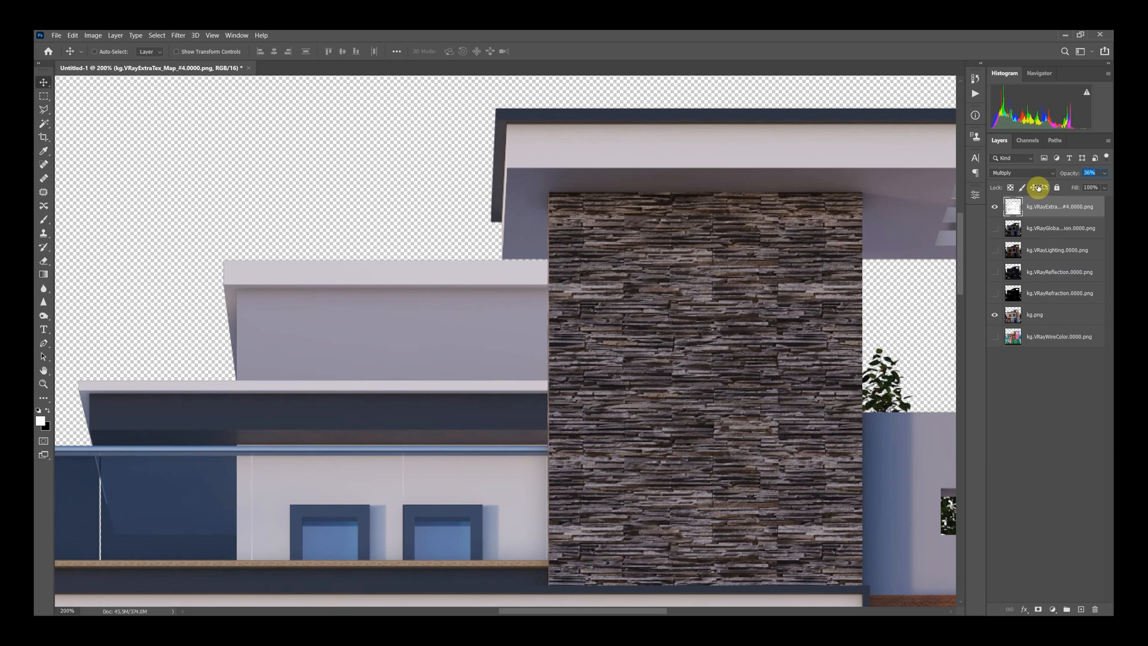
{"action": "left_click_drag", "start_coordinate": [1044, 185], "coordinate": [1044, 185]}
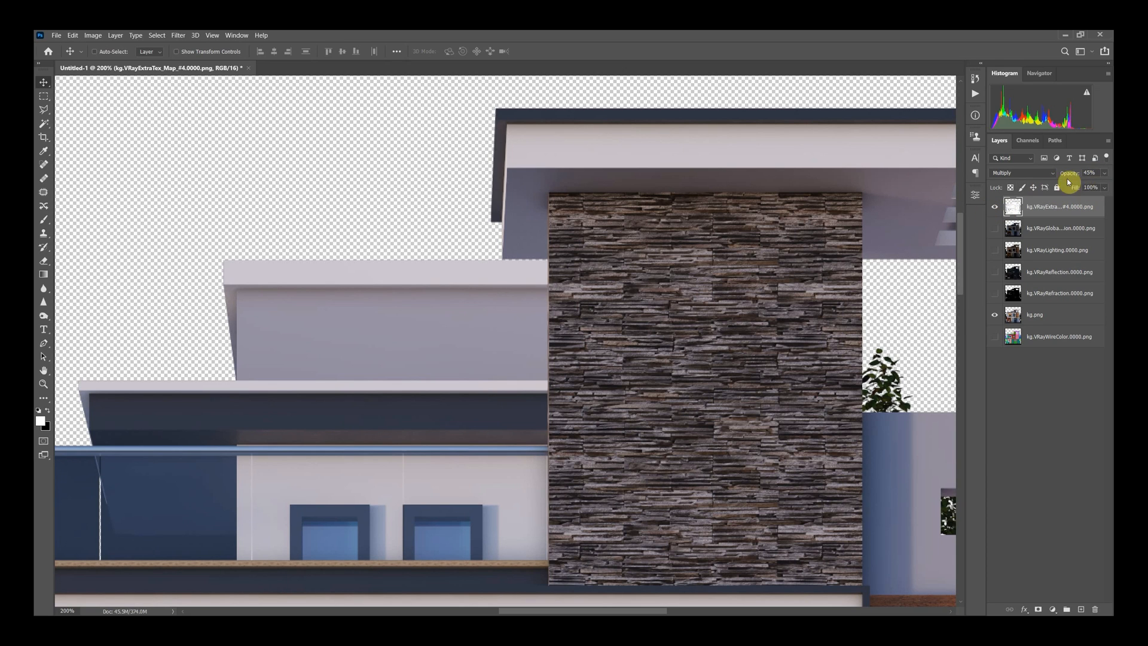
- Erase the dark patches on the balcony and car porch ceilings from the VRayExtraTex layer
{"action": "left_click_drag", "start_coordinate": [544, 433], "coordinate": [611, 272]}
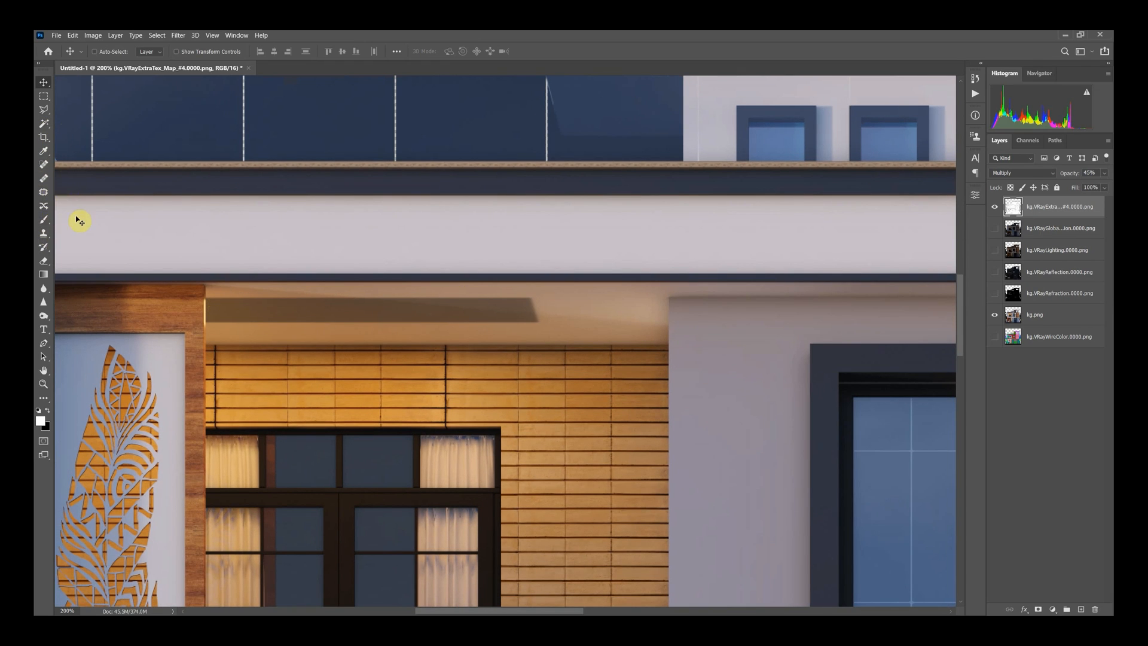
{"action": "key", "text": "e"}
{"action": "mouse_move", "coordinate": [528, 311]}
{"action": "left_mouse_down"}
{"action": "mouse_move", "coordinate": [465, 305]}
{"action": "mouse_move", "coordinate": [518, 299]}
{"action": "mouse_move", "coordinate": [404, 296]}
{"action": "mouse_move", "coordinate": [212, 311]}
{"action": "mouse_move", "coordinate": [483, 322]}
{"action": "left_mouse_up"}
{"action": "mouse_move", "coordinate": [809, 320]}
{"action": "left_mouse_down"}
{"action": "mouse_move", "coordinate": [680, 331]}
{"action": "mouse_move", "coordinate": [221, 310]}
{"action": "left_mouse_up"}
{"action": "left_click_drag", "start_coordinate": [495, 287], "coordinate": [159, 464]}
{"action": "left_click_drag", "start_coordinate": [501, 282], "coordinate": [474, 499]}
{"action": "mouse_move", "coordinate": [702, 191]}
{"action": "left_mouse_down"}
{"action": "mouse_move", "coordinate": [470, 185]}
{"action": "mouse_move", "coordinate": [446, 207]}
{"action": "mouse_move", "coordinate": [688, 209]}
{"action": "mouse_move", "coordinate": [591, 233]}
{"action": "left_mouse_up"}
{"action": "left_click_drag", "start_coordinate": [479, 551], "coordinate": [628, 298]}
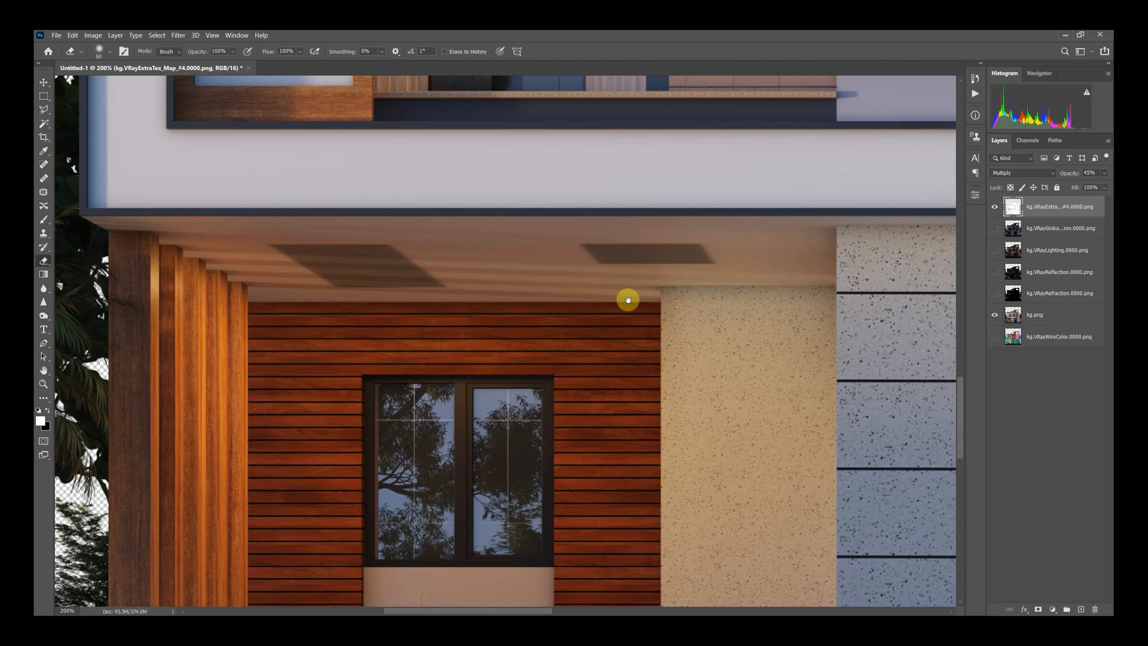
{"action": "mouse_move", "coordinate": [437, 257]}
{"action": "left_mouse_down"}
{"action": "mouse_move", "coordinate": [275, 242]}
{"action": "mouse_move", "coordinate": [279, 255]}
{"action": "mouse_move", "coordinate": [355, 282]}
{"action": "mouse_move", "coordinate": [452, 282]}
{"action": "mouse_move", "coordinate": [407, 255]}
{"action": "mouse_move", "coordinate": [349, 267]}
{"action": "mouse_move", "coordinate": [306, 249]}
{"action": "mouse_move", "coordinate": [499, 284]}
{"action": "mouse_move", "coordinate": [423, 259]}
{"action": "mouse_move", "coordinate": [347, 264]}
{"action": "left_mouse_up"}
{"action": "scroll", "coordinate": [592, 410], "scroll_direction": "up", "scroll_amount": 10}
{"action": "scroll", "coordinate": [592, 410], "scroll_direction": "right", "scroll_amount": 3}
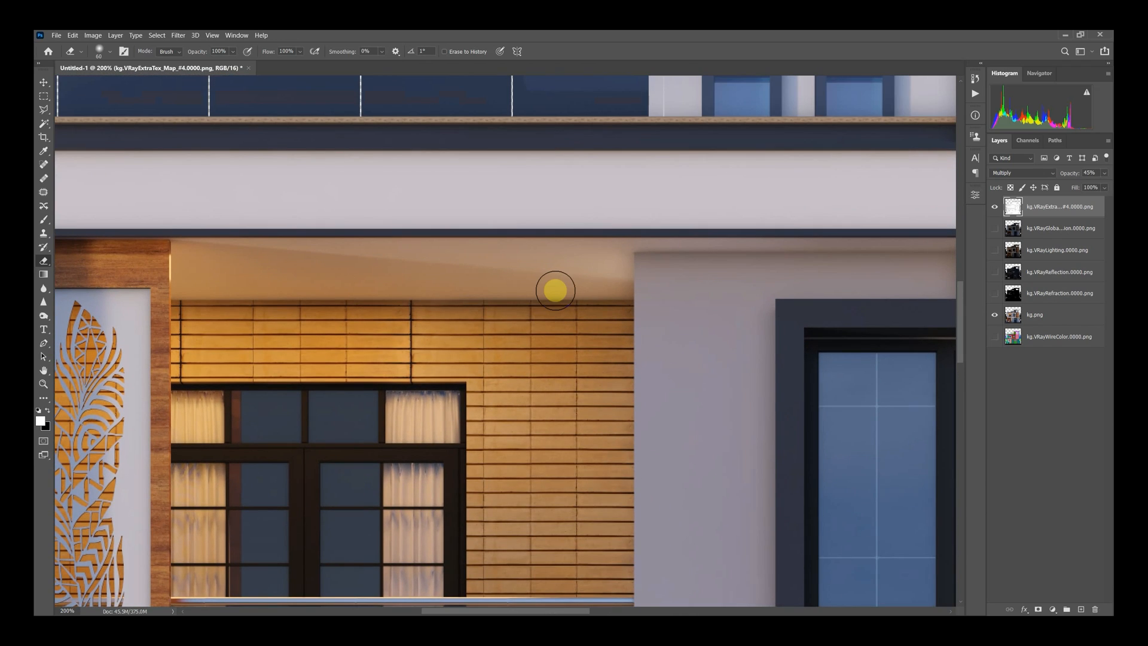
- Compare the whole house with and without the cleaned VRayExtraTex layer
{"action": "key", "text": "v"}
{"action": "key", "text": "ctrl+0"}
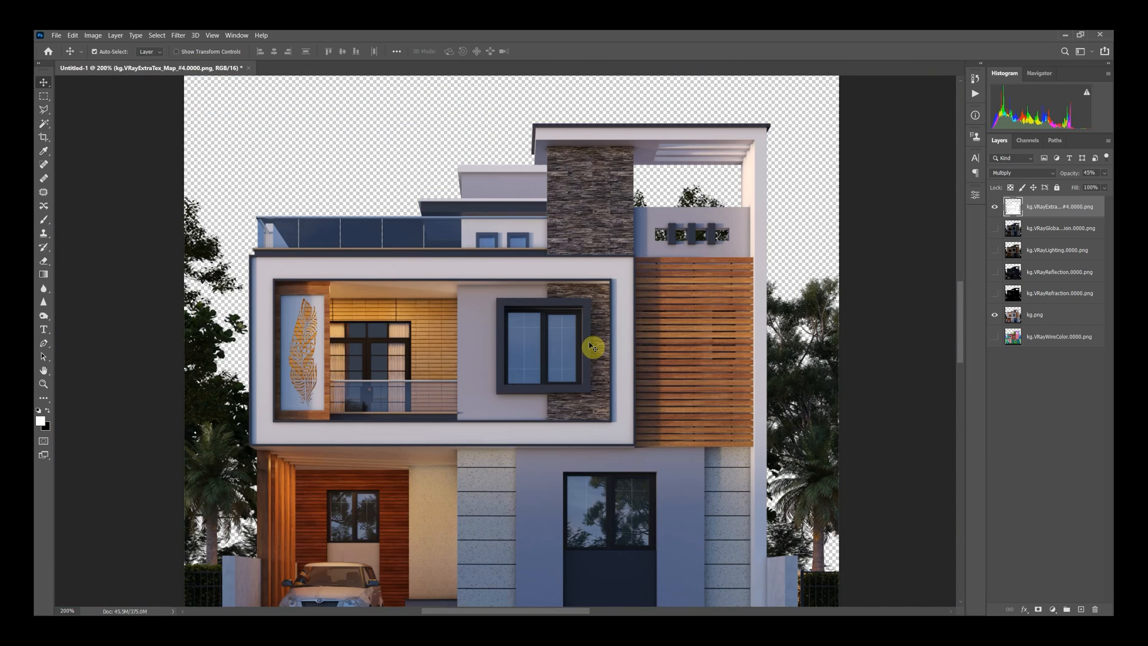
{"action": "left_click", "coordinate": [996, 208]}
{"action": "left_click", "coordinate": [995, 208]}
{"action": "left_click", "coordinate": [995, 208]}
{"action": "left_click", "coordinate": [995, 208]}
{"action": "left_click", "coordinate": [995, 208]}
{"action": "left_click", "coordinate": [995, 208]}
{"action": "left_click", "coordinate": [995, 208]}
{"action": "left_click", "coordinate": [995, 208]}
- Show the VRayGlobalIllumination layer and set its blend mode to Screen
{"action": "left_click", "coordinate": [995, 229]}
{"action": "left_click", "coordinate": [1017, 234]}
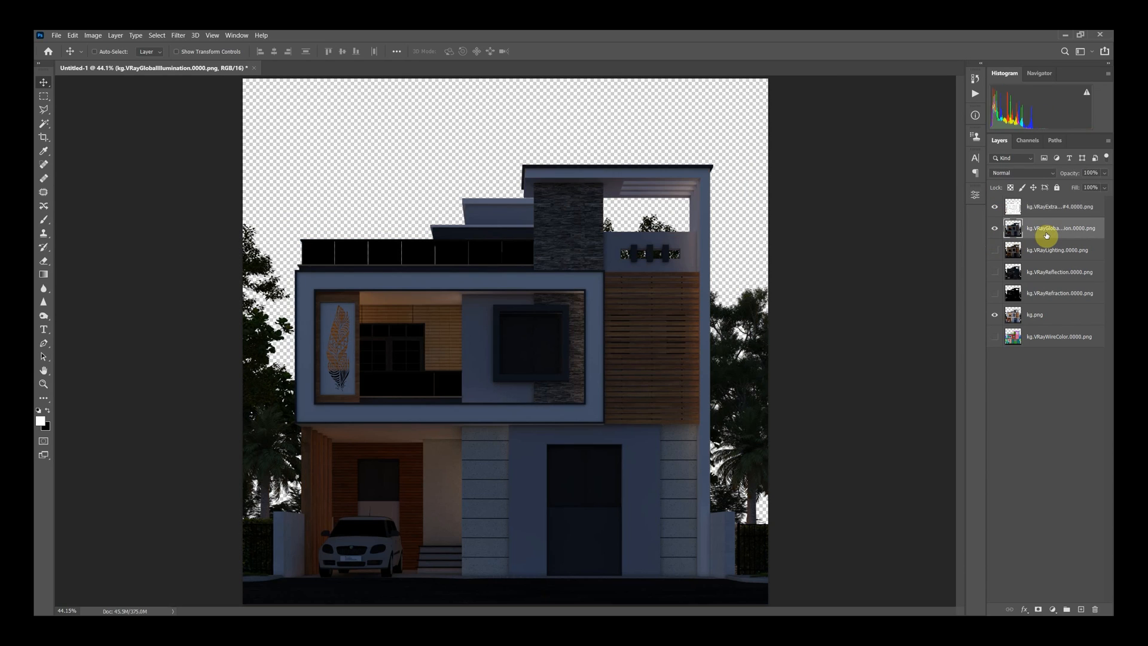
{"action": "left_click", "coordinate": [1020, 173]}
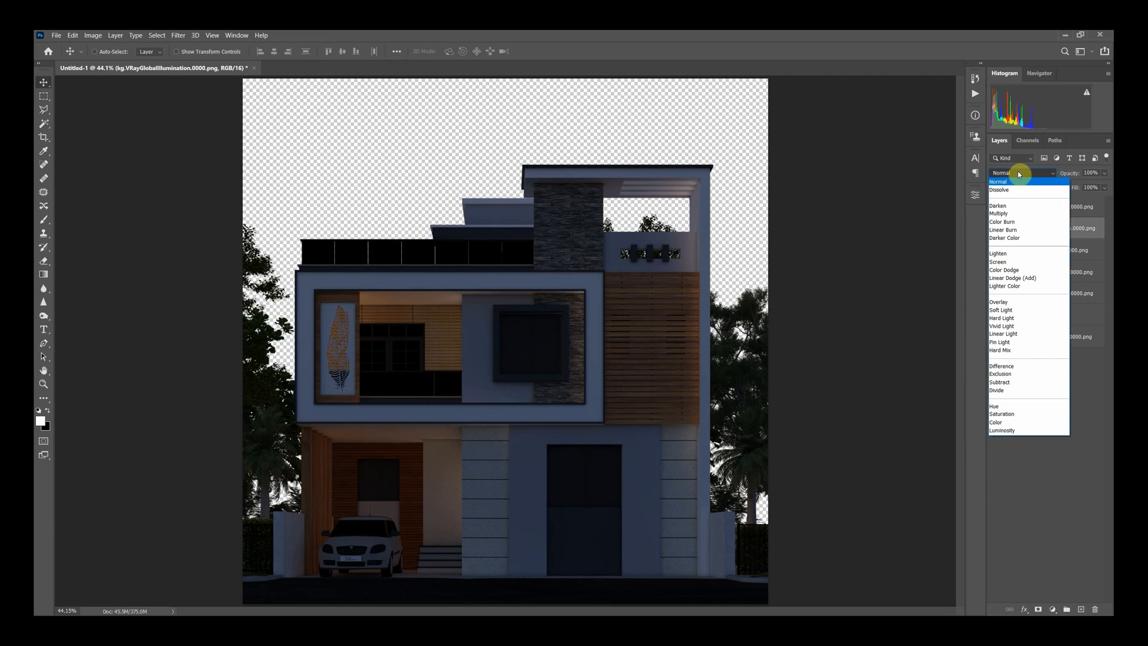
{"action": "left_click", "coordinate": [1013, 258]}
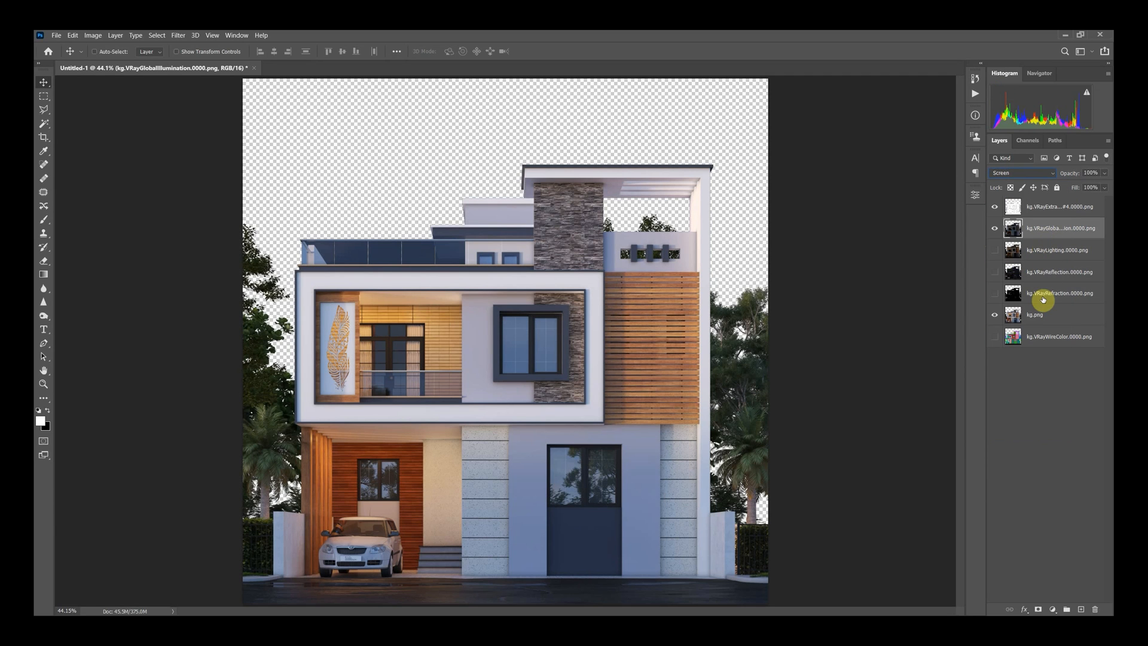
- Compare the house with and without the VRayGlobalIllumination layer, and reduce that layer's opacity to 29%
{"action": "left_click", "coordinate": [993, 230]}
{"action": "left_click", "coordinate": [994, 230]}
{"action": "left_click", "coordinate": [994, 229]}
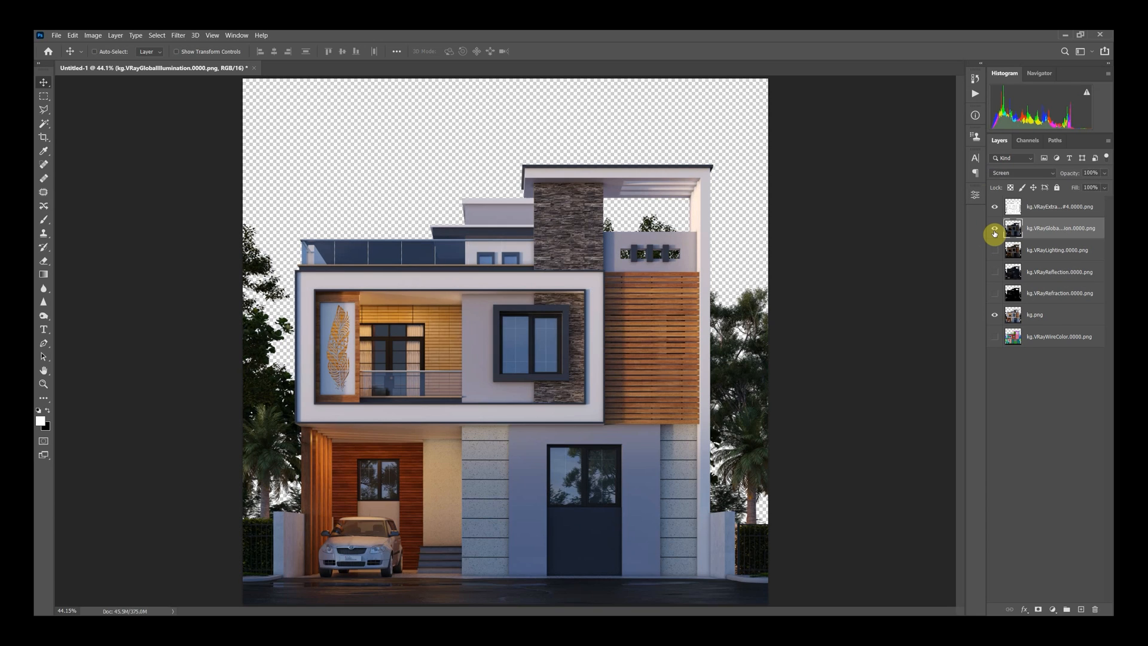
{"action": "left_click", "coordinate": [995, 230]}
{"action": "left_click", "coordinate": [995, 232]}
{"action": "left_click", "coordinate": [994, 232]}
{"action": "left_click", "coordinate": [995, 233]}
{"action": "left_click_drag", "start_coordinate": [1087, 182], "coordinate": [1030, 183]}
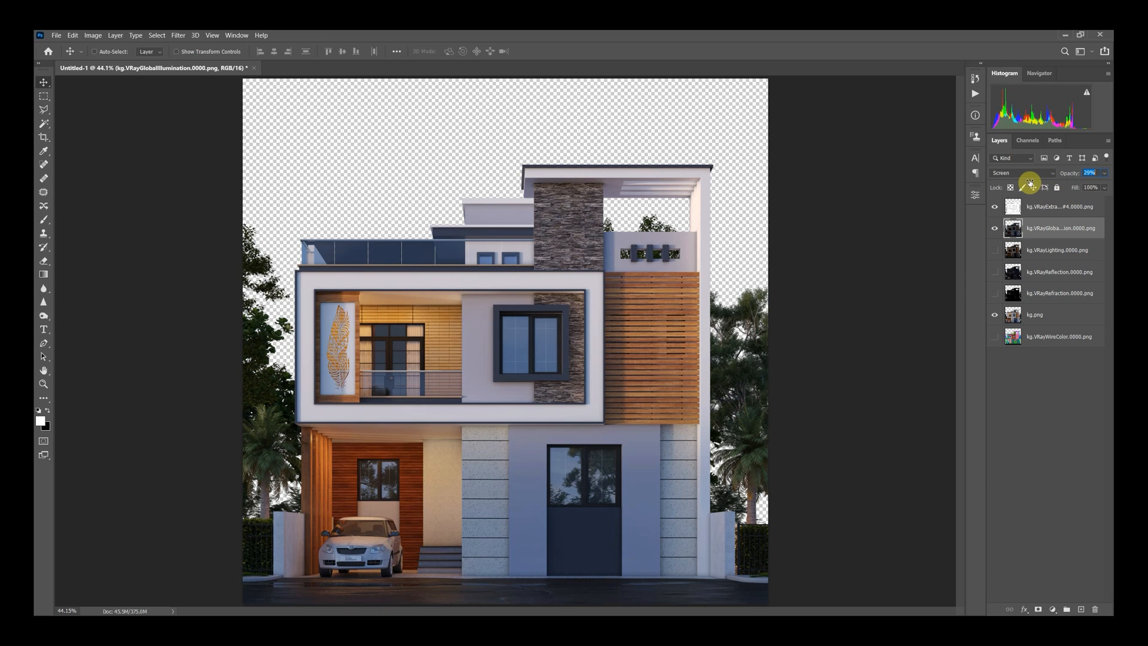
- Show the VRayLighting layer, blend it with Screen at 36% opacity, and compare the house with and without it
{"action": "left_click", "coordinate": [995, 250]}
{"action": "left_click", "coordinate": [1023, 251]}
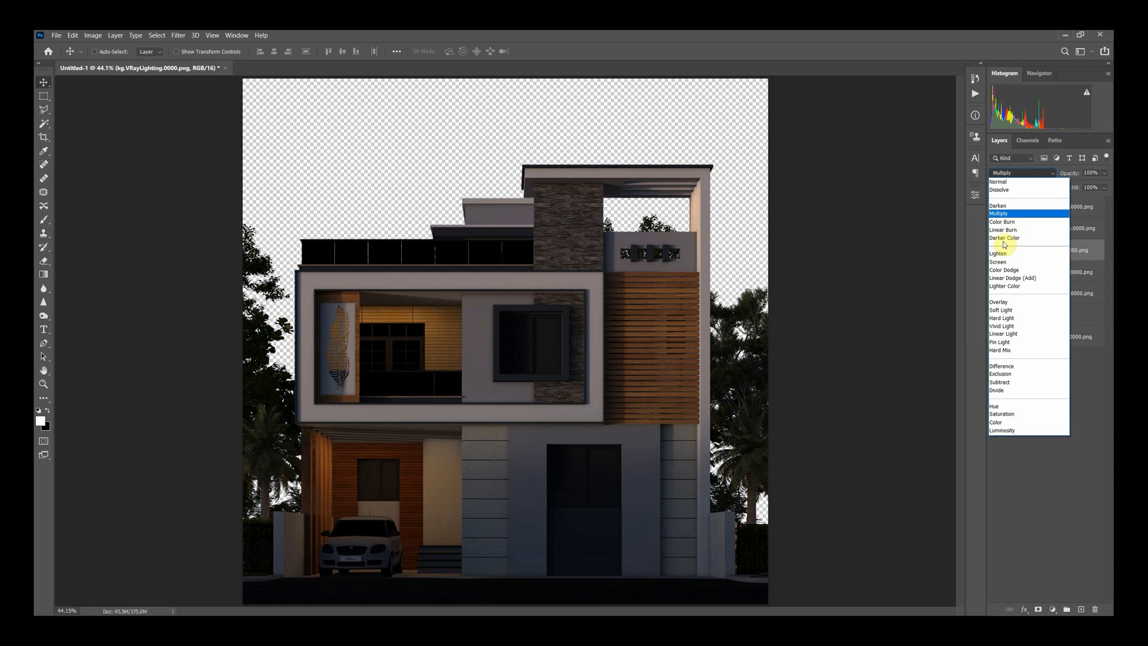
{"action": "left_click", "coordinate": [1000, 262]}
{"action": "left_click_drag", "start_coordinate": [1055, 180], "coordinate": [1039, 184]}
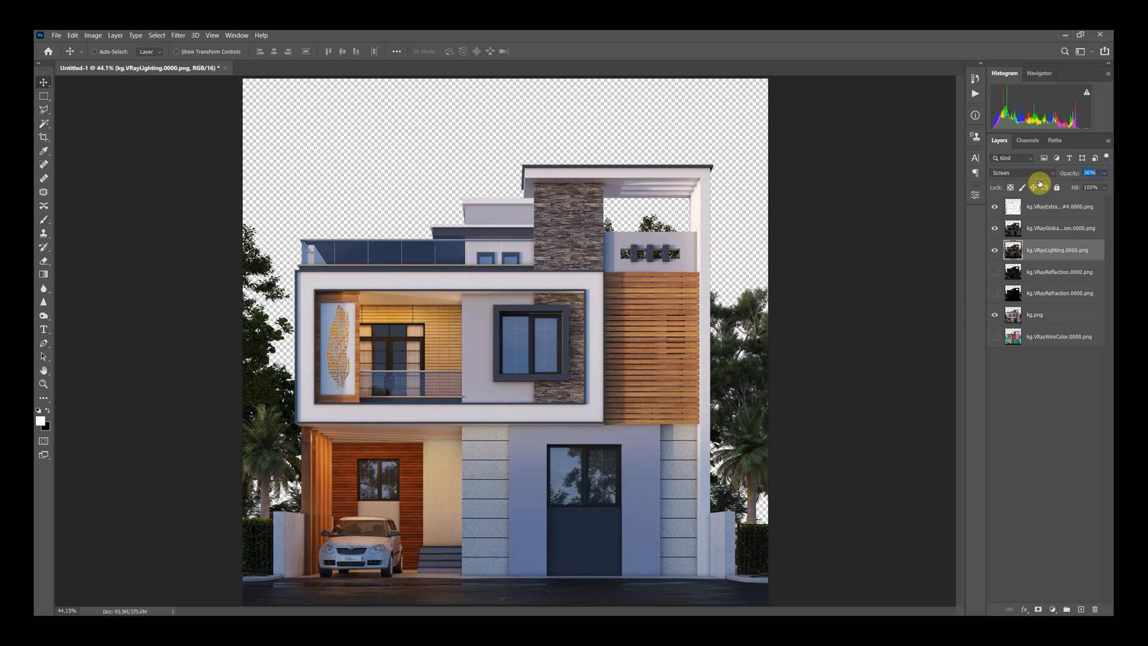
{"action": "left_click", "coordinate": [995, 249]}
{"action": "left_click", "coordinate": [996, 250]}
{"action": "left_click", "coordinate": [995, 251]}
{"action": "left_click", "coordinate": [994, 250]}
{"action": "left_click", "coordinate": [994, 250]}
{"action": "left_click", "coordinate": [995, 250]}
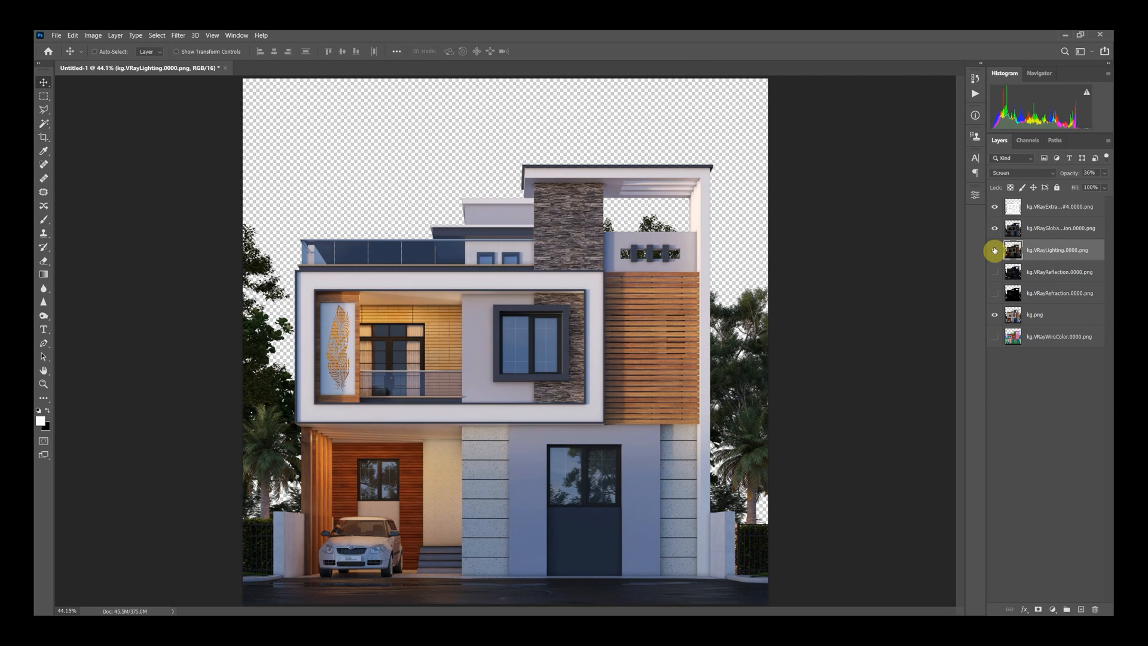
- Show the VRayReflection layer and blend it with Screen at 34% opacity
{"action": "left_click", "coordinate": [1030, 268]}
{"action": "left_click", "coordinate": [995, 272]}
{"action": "left_click", "coordinate": [1037, 175]}
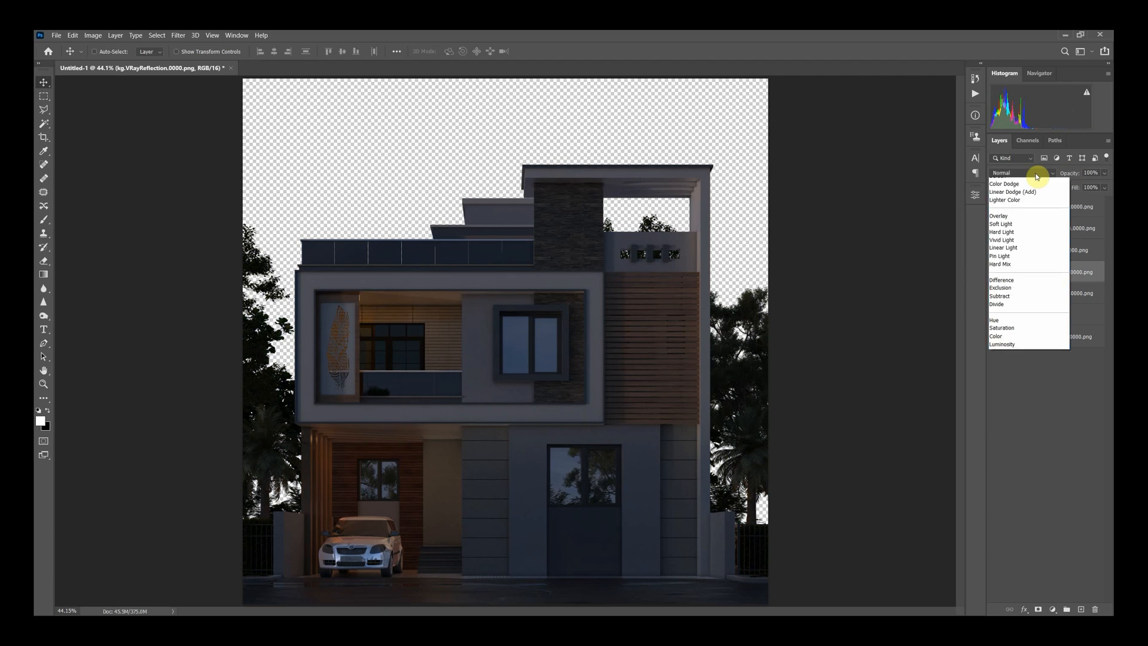
{"action": "left_click", "coordinate": [1012, 257]}
{"action": "left_click_drag", "start_coordinate": [1068, 175], "coordinate": [1033, 180]}
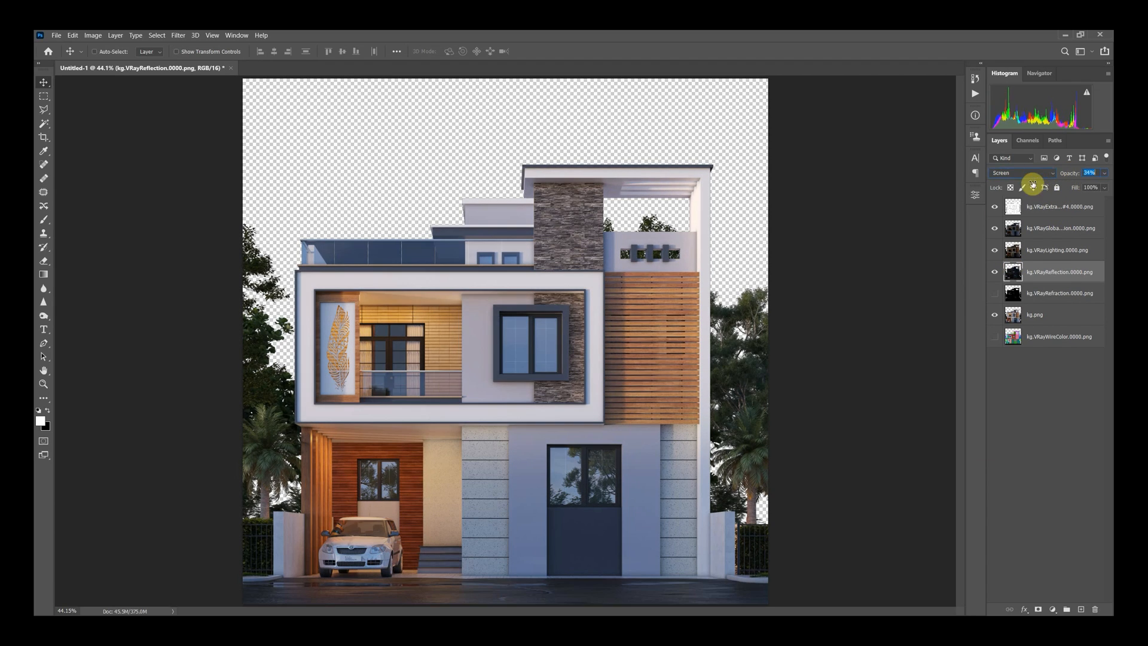
- Compare the house with and without the VRayReflection layer
{"action": "left_click", "coordinate": [995, 274]}
{"action": "left_click", "coordinate": [994, 276]}
{"action": "left_click", "coordinate": [994, 275]}
{"action": "left_click", "coordinate": [994, 275]}
- Show the VRayRefraction layer, blend it with Screen at 42% opacity, and compare the house with and without it
{"action": "left_click", "coordinate": [997, 295]}
{"action": "left_click", "coordinate": [1022, 296]}
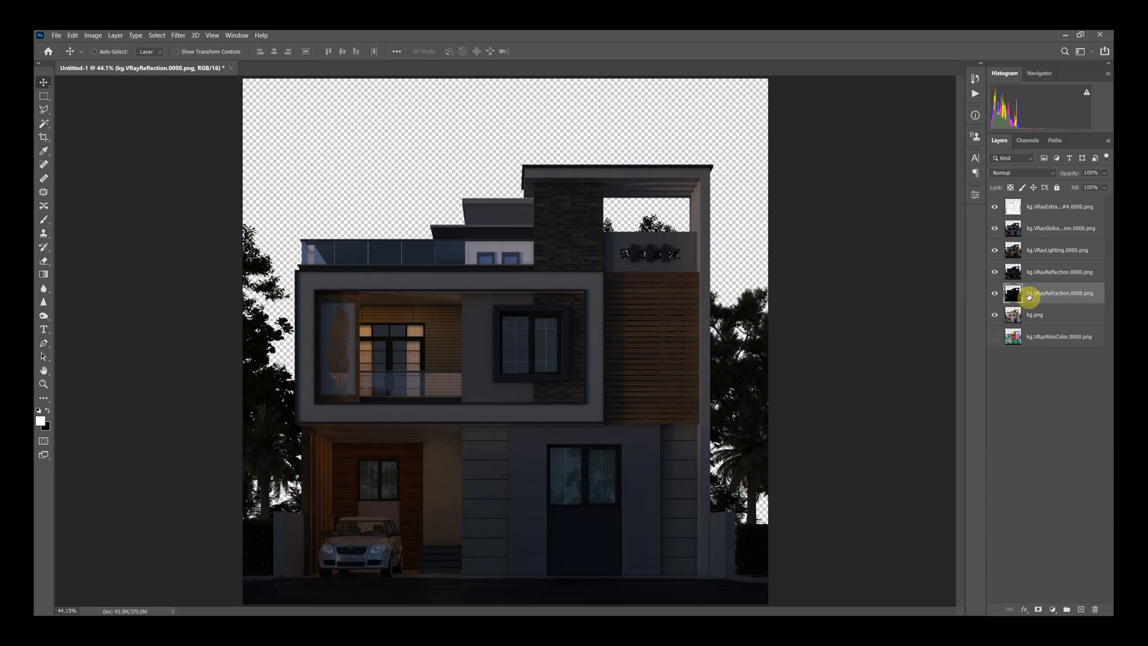
{"action": "left_click", "coordinate": [1027, 178]}
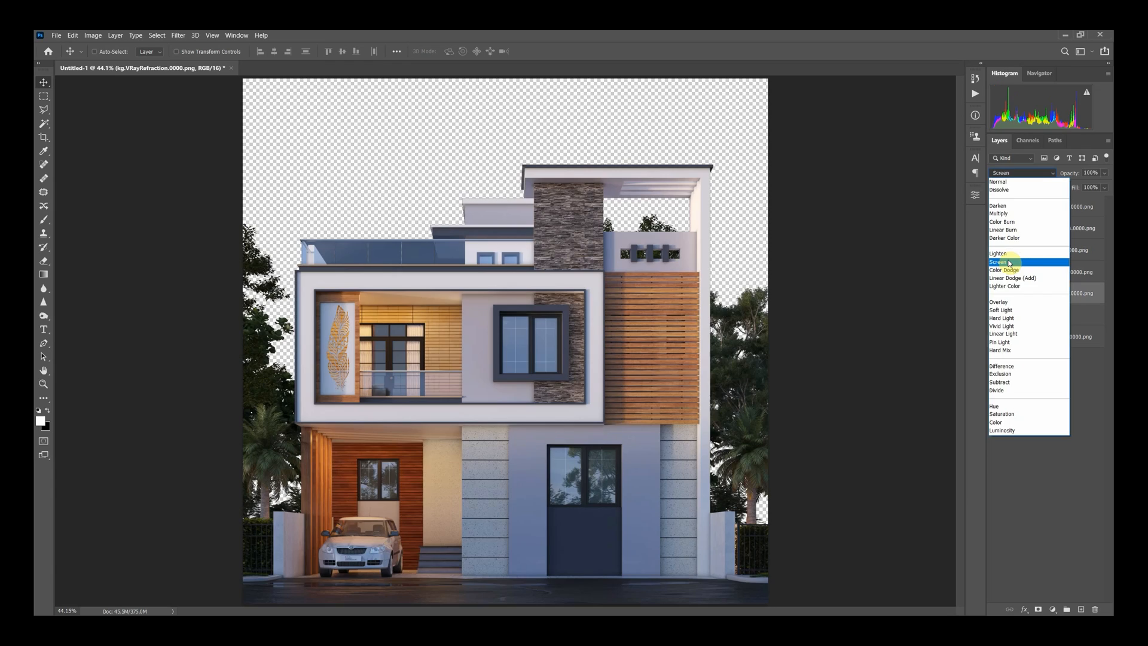
{"action": "left_click", "coordinate": [1020, 257]}
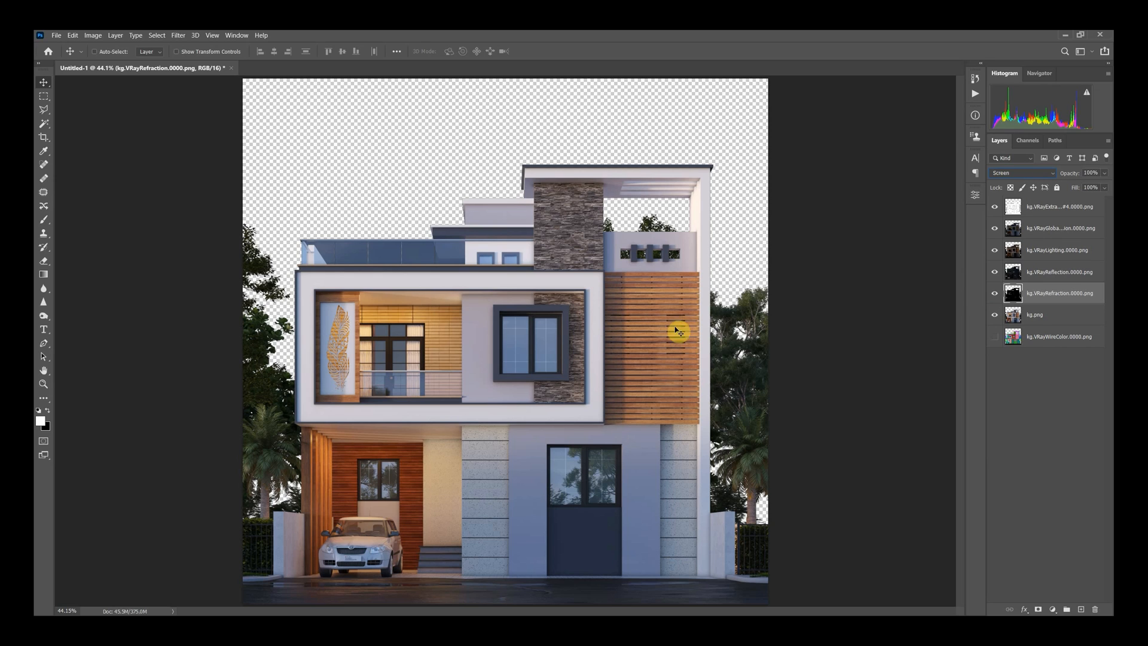
{"action": "left_click_drag", "start_coordinate": [1071, 177], "coordinate": [1043, 195]}
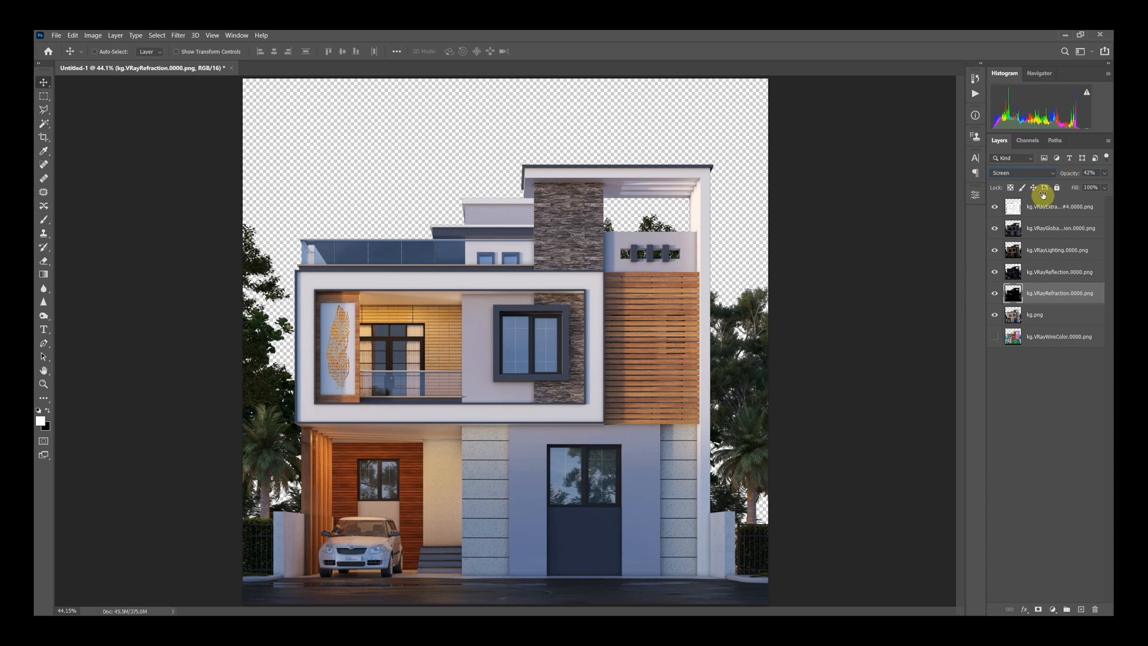
{"action": "left_click", "coordinate": [995, 294]}
{"action": "left_click", "coordinate": [996, 294]}
- Group all the V-Ray pass layers above kg.png, from VRayRefraction up to VRayExtra
{"action": "left_click", "coordinate": [1036, 316]}
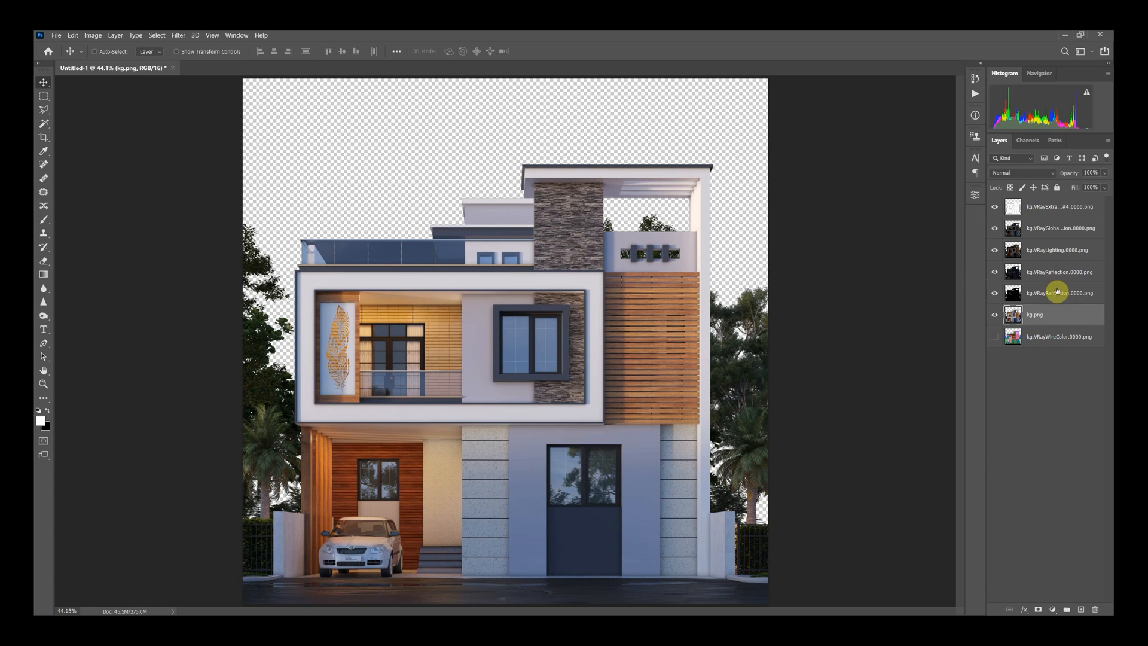
{"action": "left_click", "coordinate": [1056, 293]}
{"action": "left_click", "coordinate": [1058, 208], "text": "shift"}
{"action": "key", "text": "ctrl+g"}
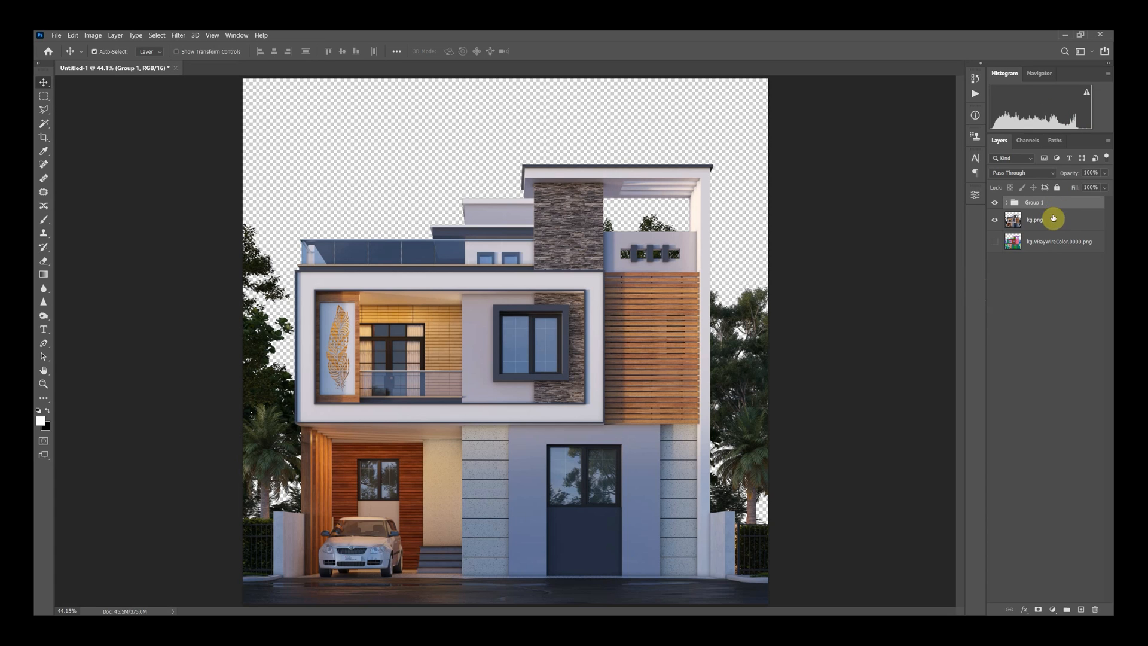
- Compare the whole house and its ground floor with and without the grouped V-Ray passes
{"action": "left_click", "coordinate": [999, 206]}
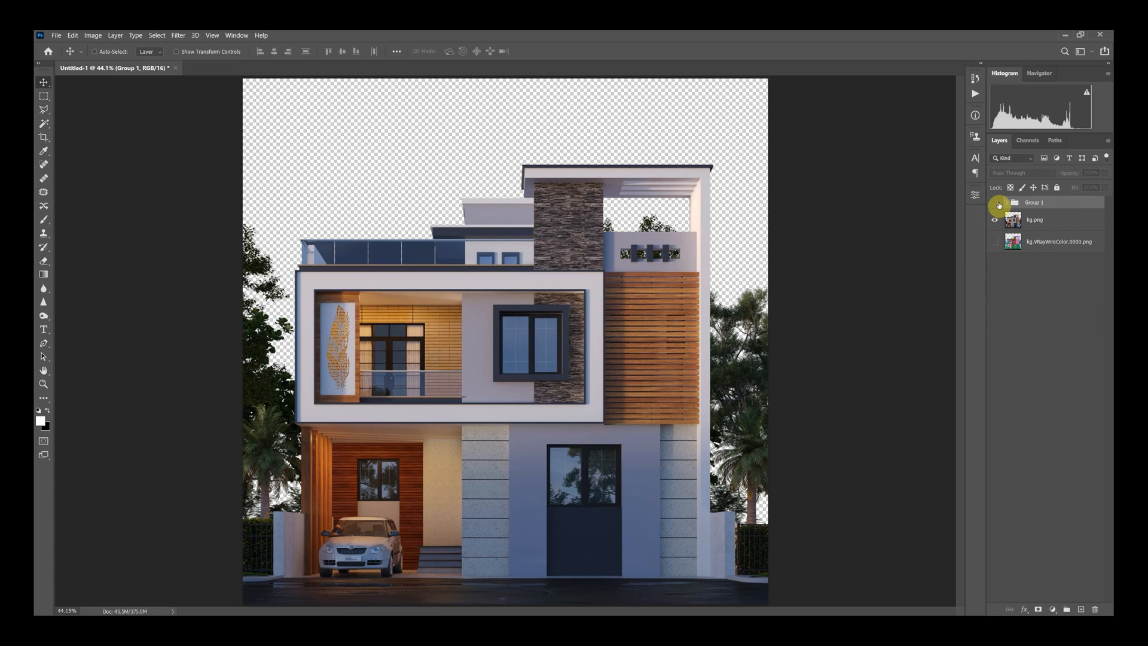
{"action": "left_click", "coordinate": [996, 204]}
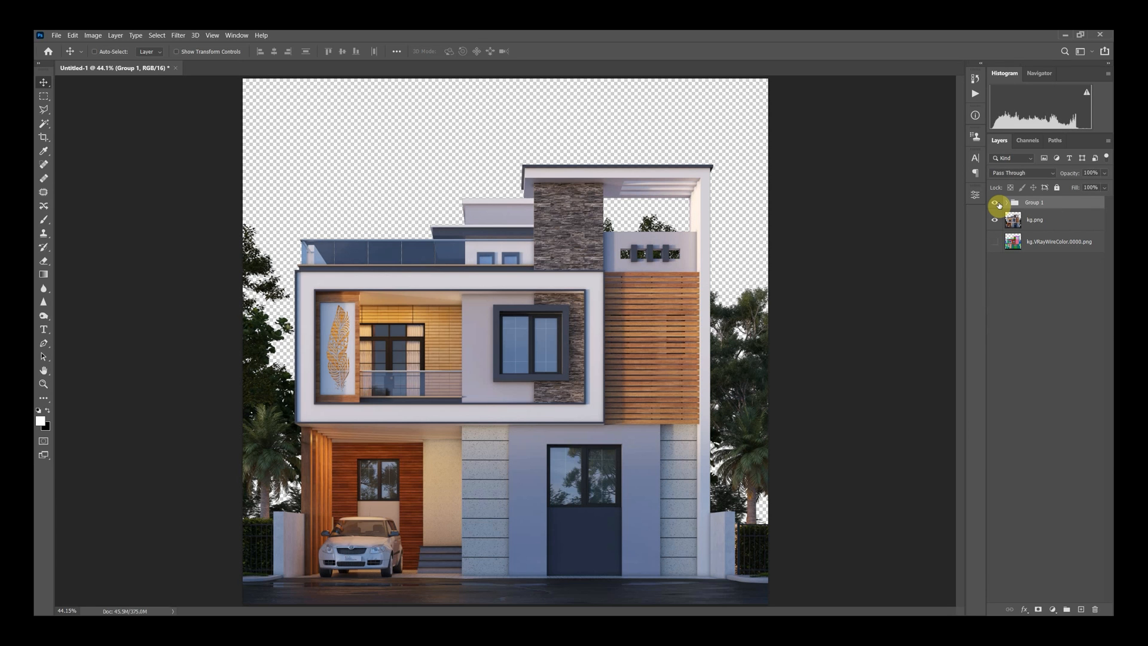
{"action": "left_click", "coordinate": [996, 203]}
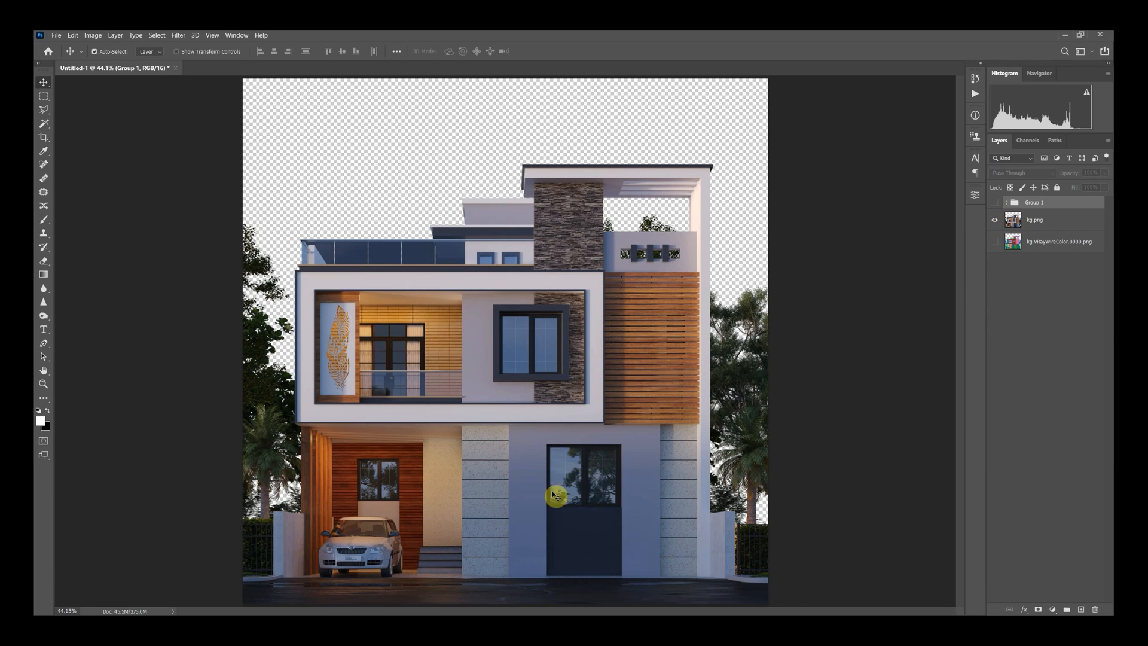
{"action": "key", "text": "ctrl+plus"}
{"action": "key", "text": "ctrl+plus"}
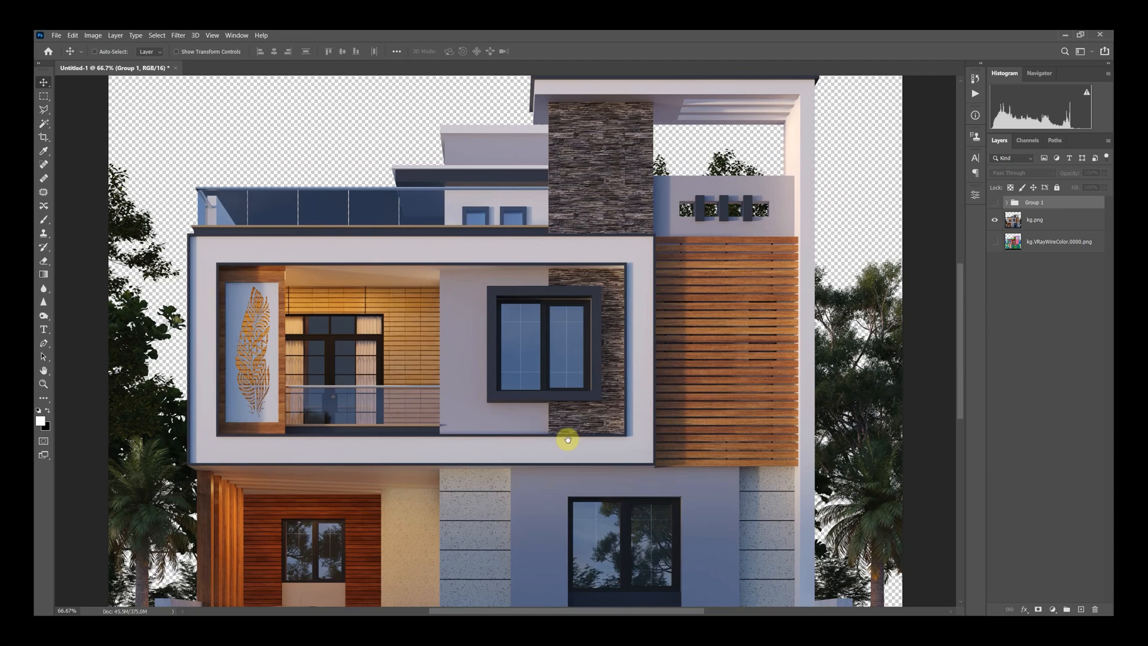
{"action": "key", "text": "ctrl+plus"}
{"action": "left_click", "coordinate": [996, 203]}
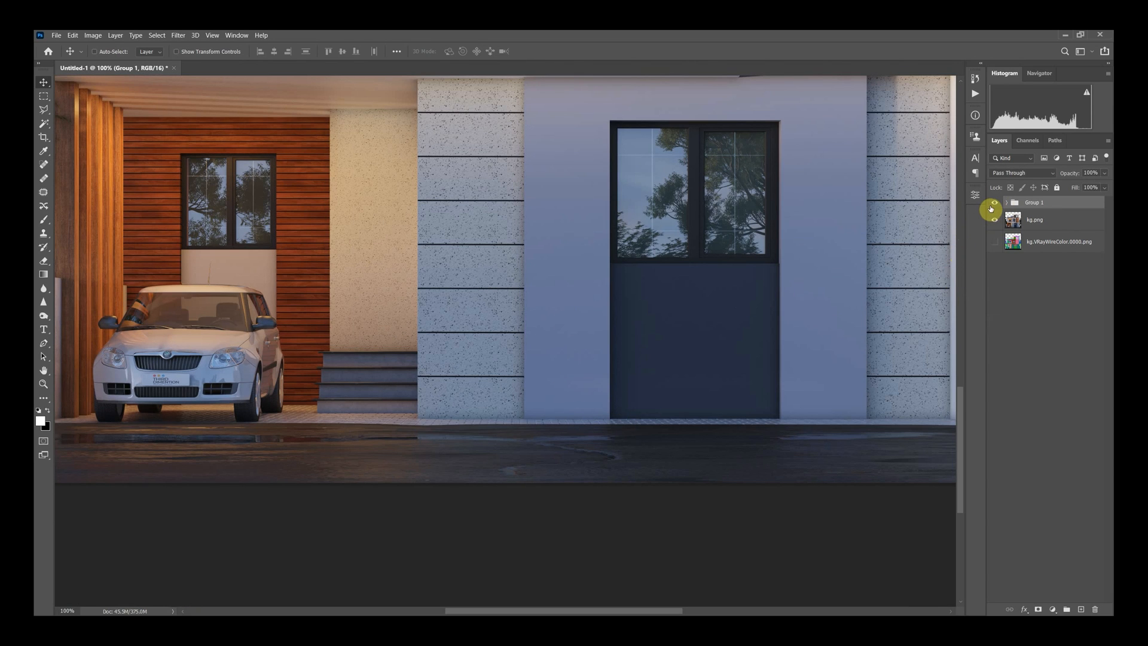
{"action": "left_click", "coordinate": [993, 206]}
{"action": "left_click", "coordinate": [993, 206]}
- Examine the car, entrance steps and speckled wall up close with and without the grouped passes
{"action": "key", "text": "ctrl+plus"}
{"action": "left_click_drag", "start_coordinate": [231, 464], "coordinate": [398, 428]}
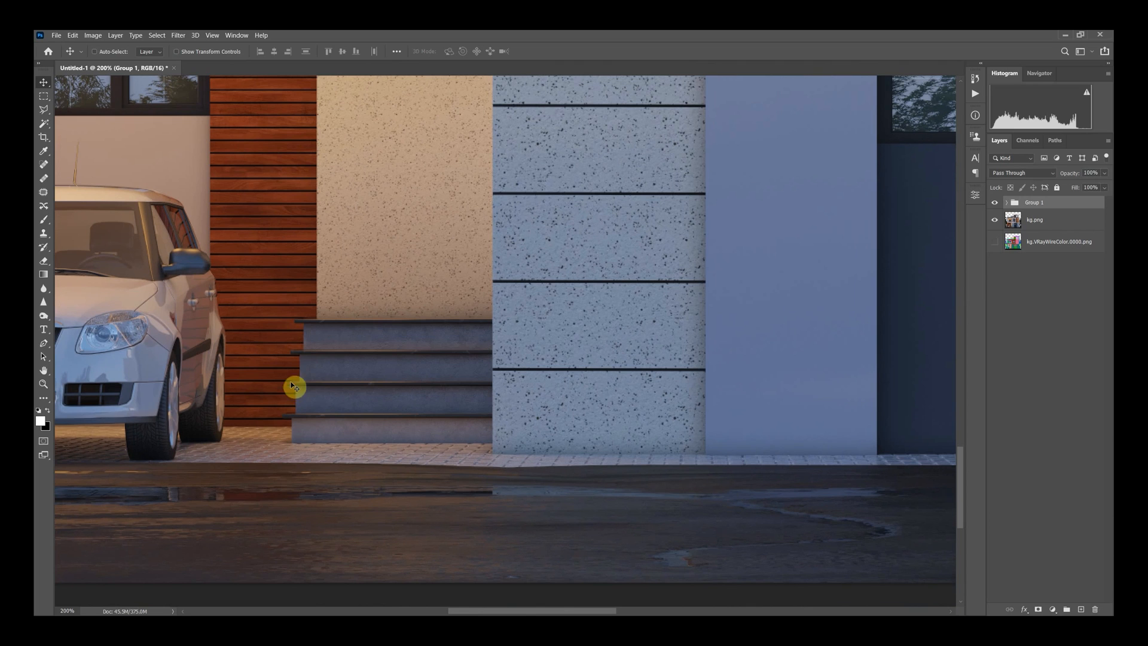
{"action": "left_click", "coordinate": [995, 206]}
{"action": "left_click", "coordinate": [996, 204]}
{"action": "left_click", "coordinate": [996, 205]}
{"action": "left_click", "coordinate": [996, 205]}
{"action": "left_click", "coordinate": [996, 205]}
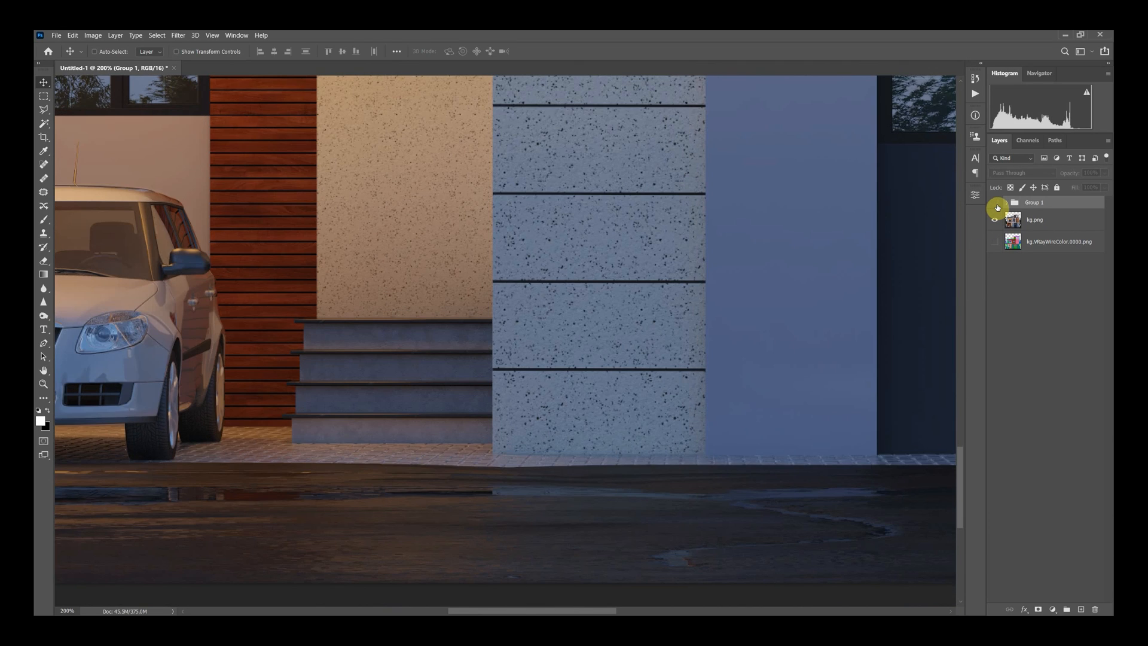
{"action": "left_click", "coordinate": [996, 204]}
{"action": "left_click", "coordinate": [996, 204]}
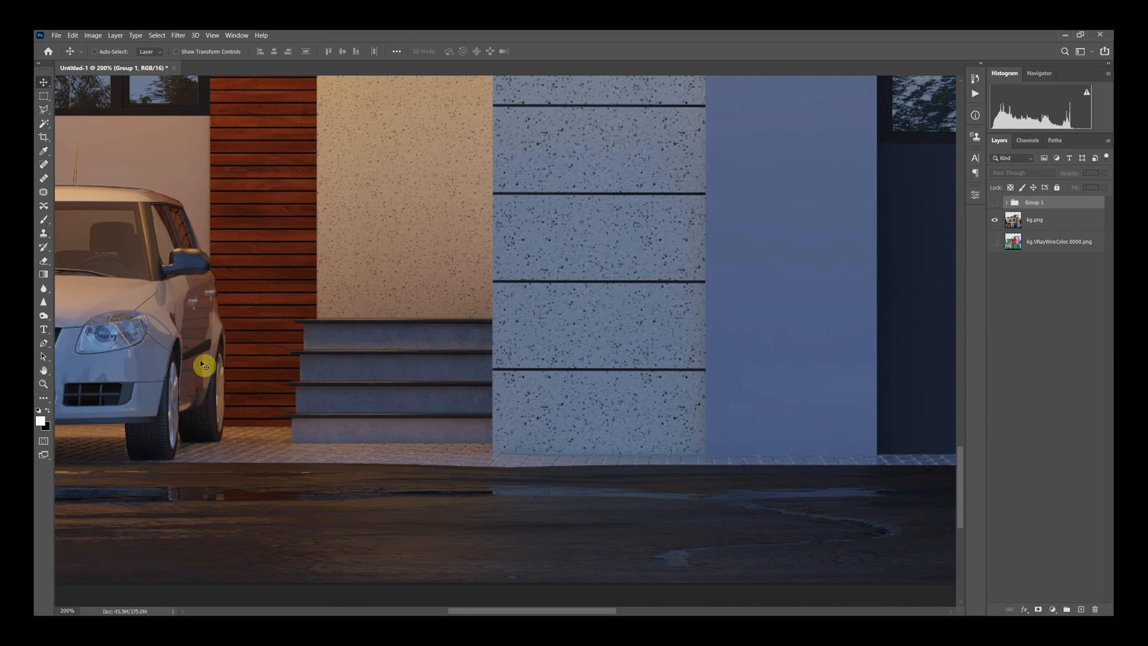
{"action": "left_click", "coordinate": [995, 203]}
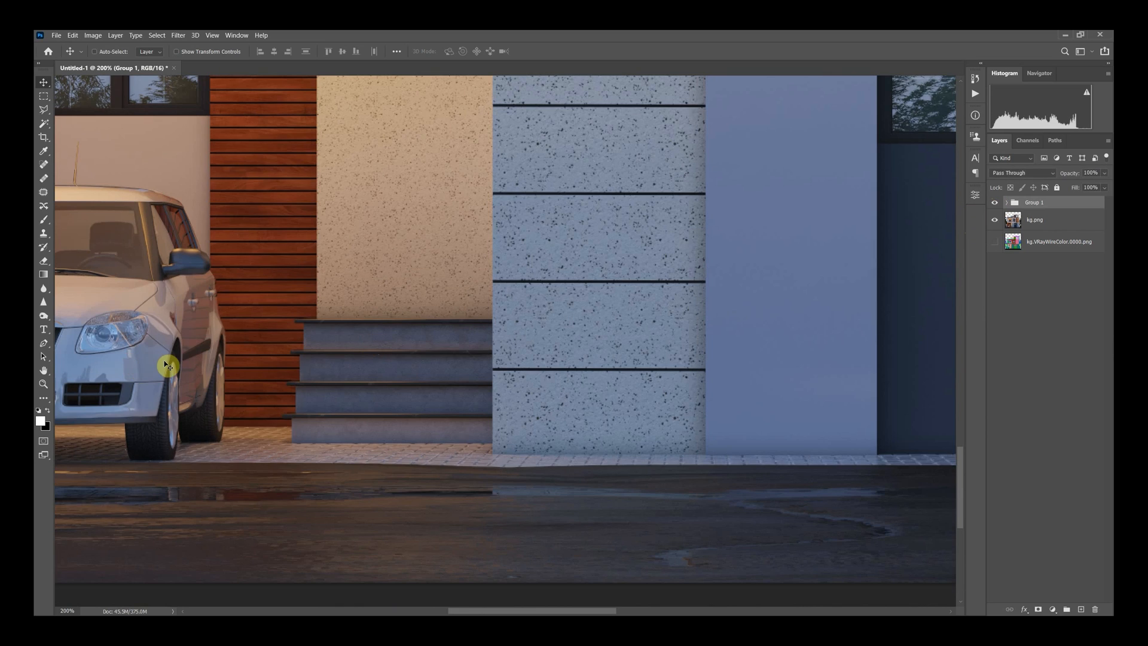
{"action": "key", "text": "ctrl+0"}
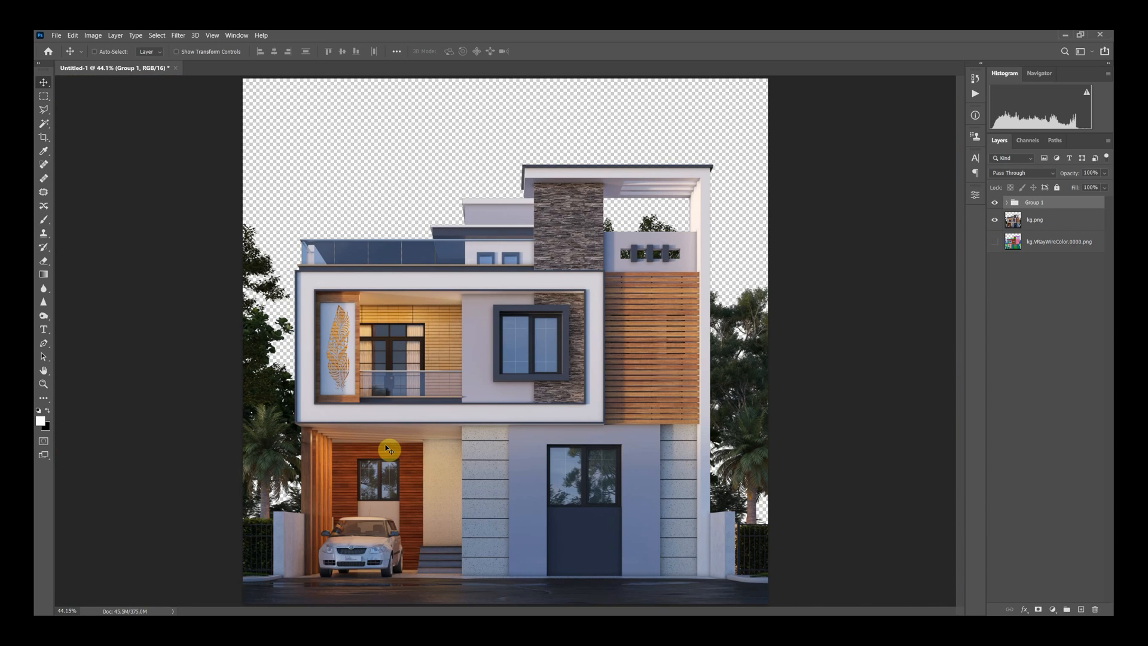
- Switch to the A-QUICK_BG.psd document and try repositioning its tree line, sky, foliage and bird layers
{"action": "left_click", "coordinate": [221, 71]}
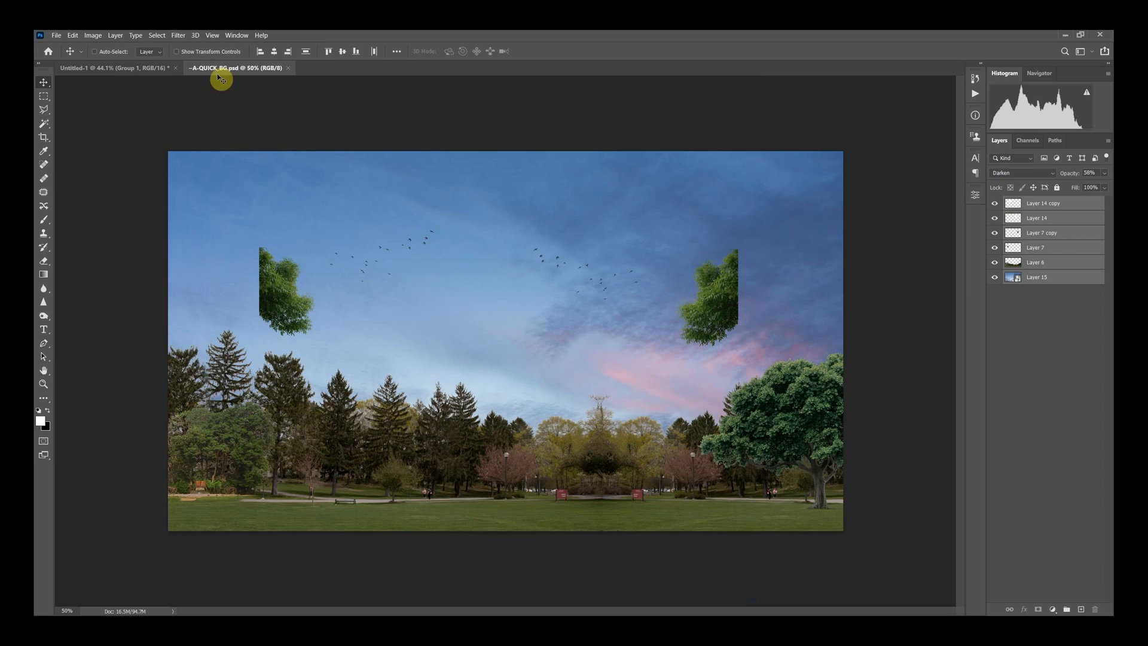
{"action": "left_click", "coordinate": [1040, 264]}
{"action": "left_click_drag", "start_coordinate": [595, 430], "coordinate": [502, 389]}
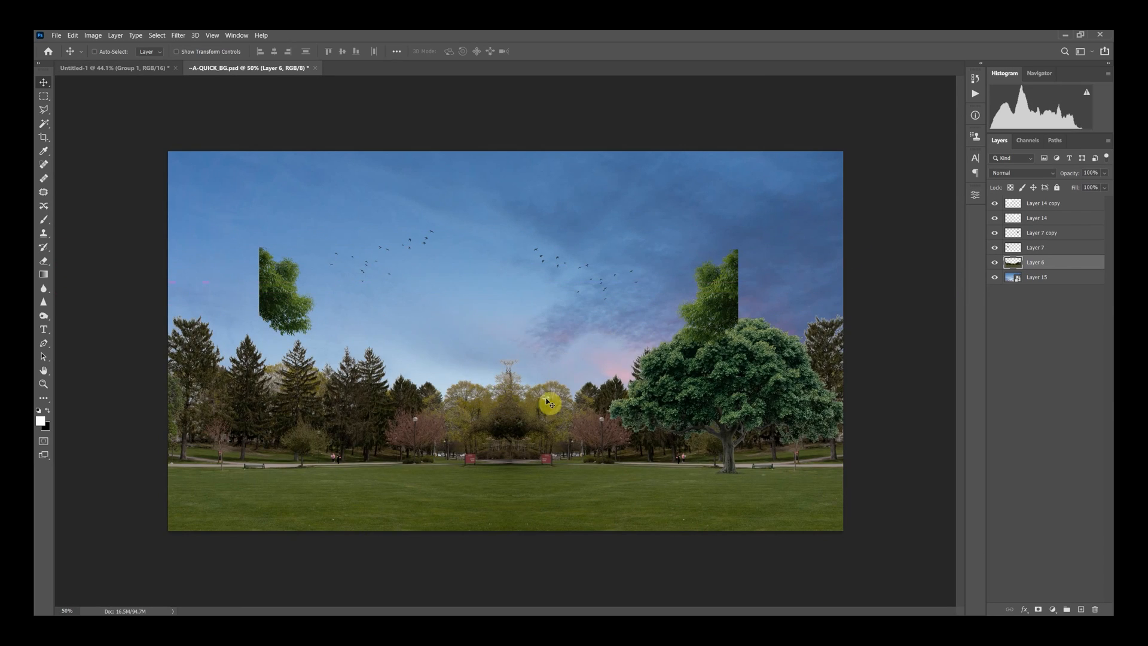
{"action": "left_click", "coordinate": [1035, 277]}
{"action": "left_click_drag", "start_coordinate": [587, 281], "coordinate": [666, 303]}
{"action": "left_click", "coordinate": [995, 249]}
{"action": "left_click", "coordinate": [994, 249]}
{"action": "left_click", "coordinate": [1034, 248]}
{"action": "left_click_drag", "start_coordinate": [348, 299], "coordinate": [428, 266]}
{"action": "left_click", "coordinate": [1037, 218]}
{"action": "mouse_move", "coordinate": [639, 250]}
{"action": "left_mouse_down"}
{"action": "mouse_move", "coordinate": [610, 229]}
{"action": "mouse_move", "coordinate": [645, 230]}
{"action": "left_mouse_up"}
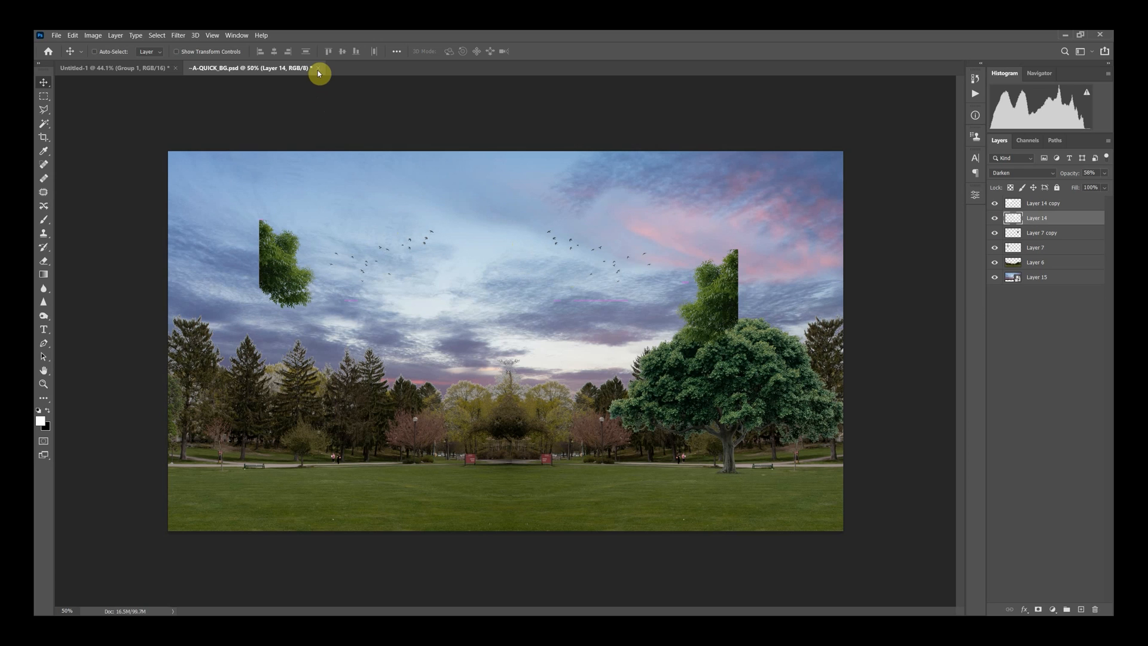
- Float the A-QUICK_BG.psd document and copy its sky layer, Layer 15, into the house document
{"action": "left_click", "coordinate": [1035, 278]}
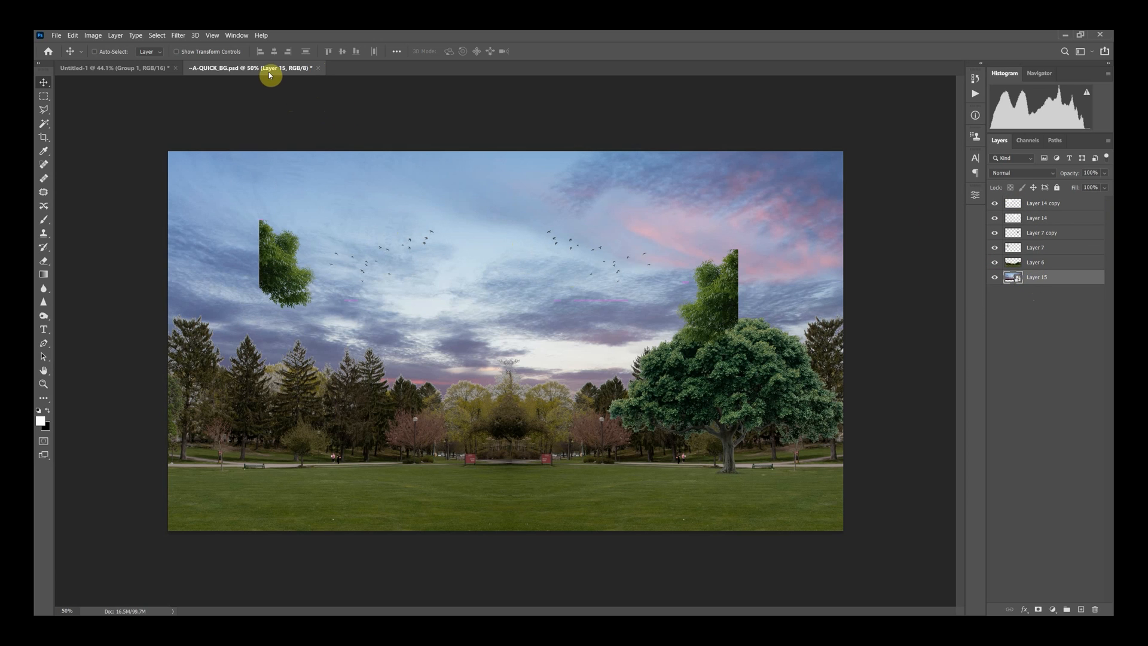
{"action": "left_click_drag", "start_coordinate": [269, 70], "coordinate": [236, 210]}
{"action": "left_click_drag", "start_coordinate": [484, 268], "coordinate": [932, 245]}
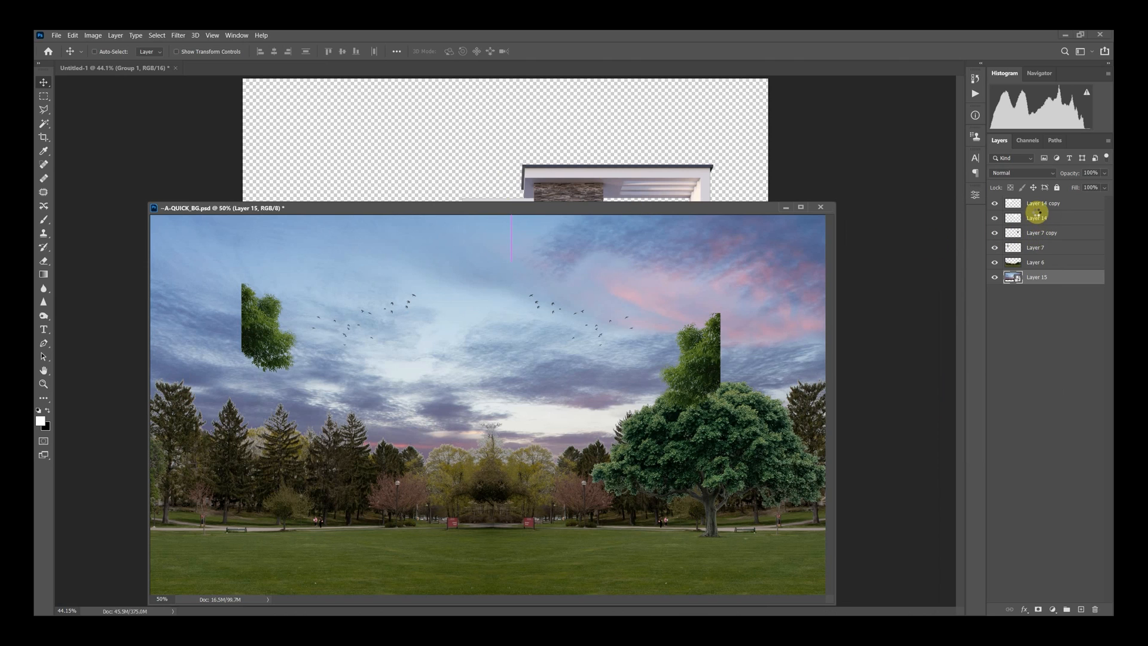
{"action": "left_click_drag", "start_coordinate": [1038, 213], "coordinate": [1030, 223]}
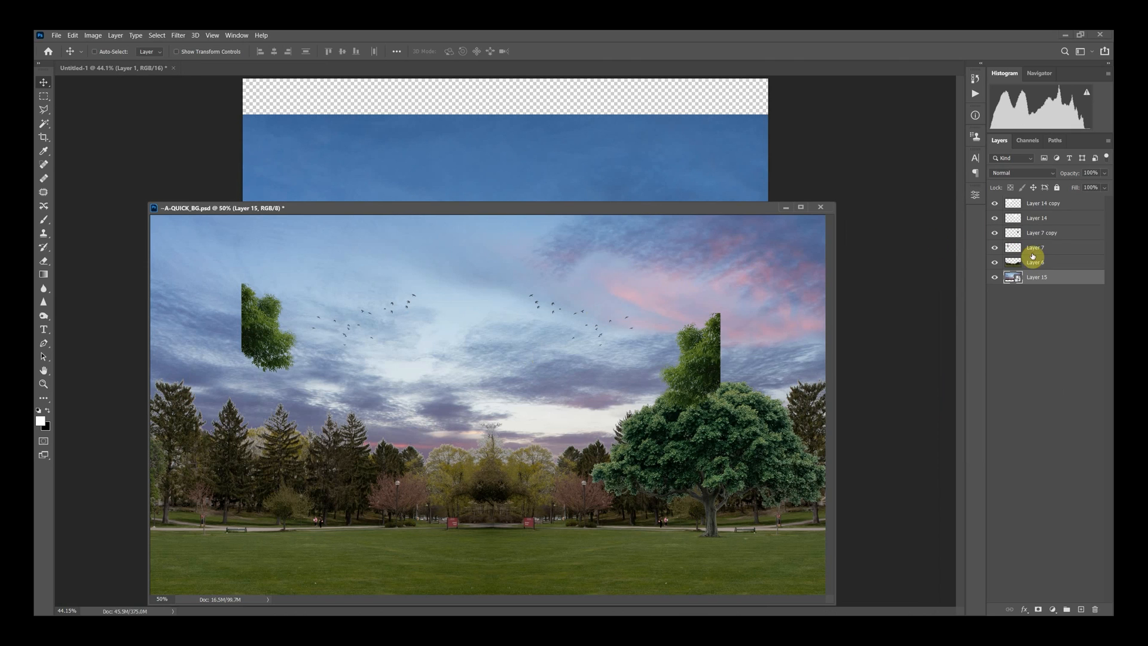
- Copy the bird layer, Layer 14 copy, into the house document and close A-QUICK_BG.psd without saving
{"action": "left_click", "coordinate": [1044, 204]}
{"action": "left_click", "coordinate": [996, 204]}
{"action": "left_click_drag", "start_coordinate": [1039, 205], "coordinate": [551, 146]}
{"action": "left_click", "coordinate": [821, 207]}
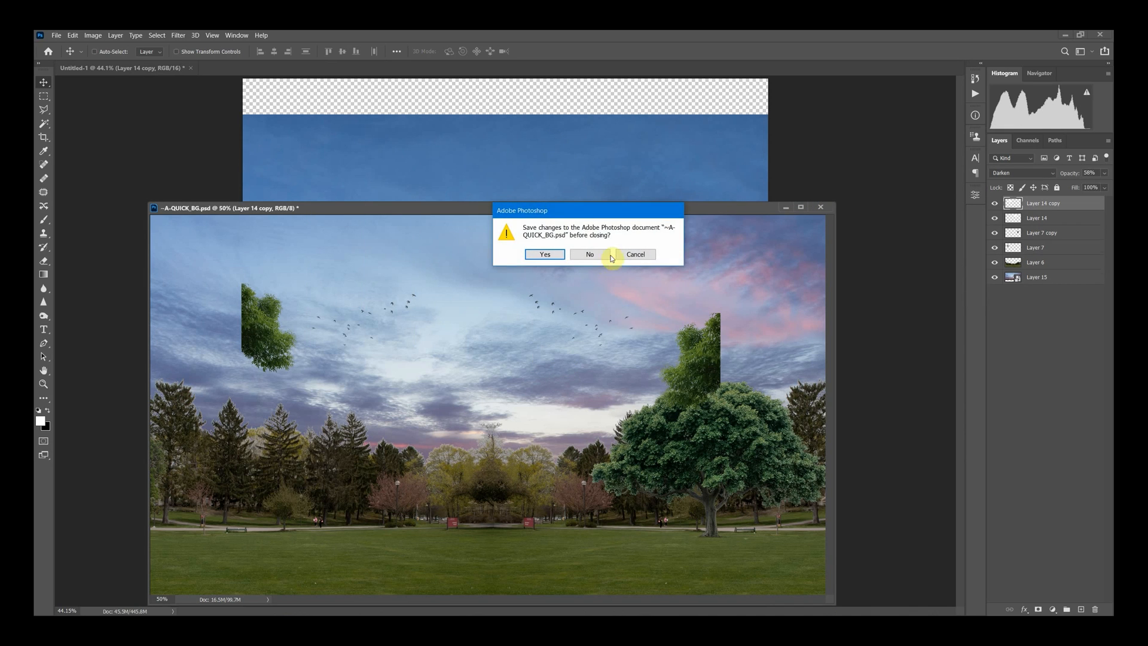
{"action": "left_click", "coordinate": [605, 254]}
- Move the sky up to cover the canvas top and place its layer directly below kg.png
{"action": "left_click_drag", "start_coordinate": [507, 301], "coordinate": [505, 197]}
{"action": "left_click_drag", "start_coordinate": [1035, 234], "coordinate": [1048, 274]}
{"action": "left_click_drag", "start_coordinate": [633, 384], "coordinate": [639, 321]}
- Scale the sky layer proportionally to about 85% and position it behind the house
{"action": "key", "text": "ctrl+t"}
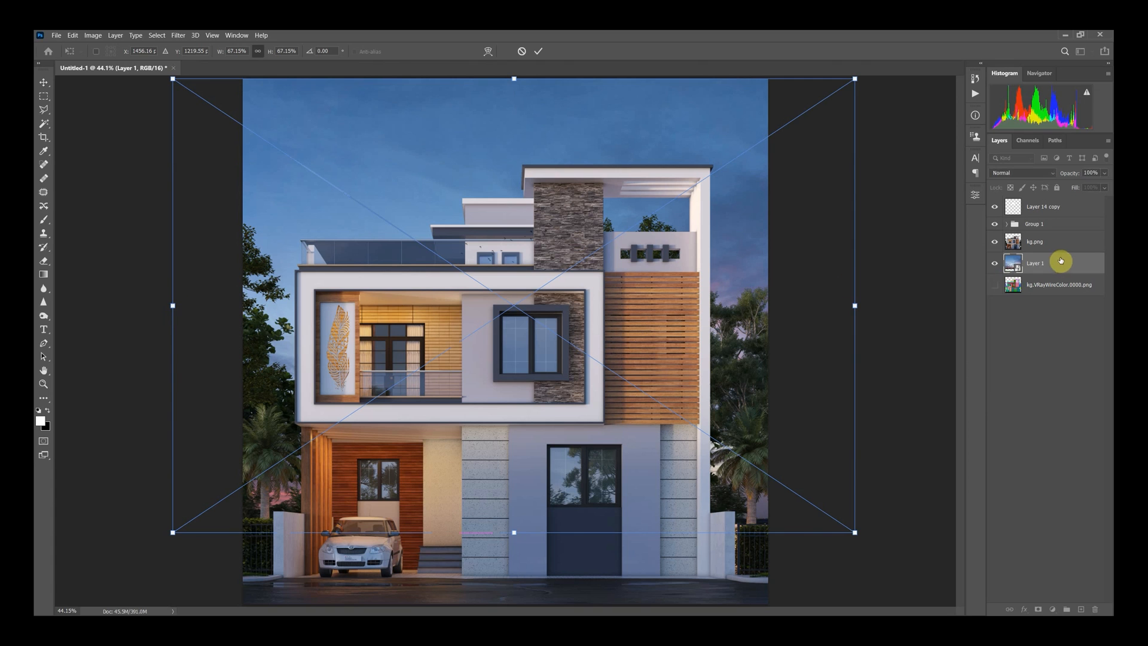
{"action": "left_click_drag", "start_coordinate": [855, 306], "coordinate": [997, 298]}
{"action": "left_click_drag", "start_coordinate": [708, 354], "coordinate": [589, 365]}
{"action": "left_click_drag", "start_coordinate": [877, 316], "coordinate": [915, 312]}
{"action": "left_click_drag", "start_coordinate": [463, 378], "coordinate": [564, 342]}
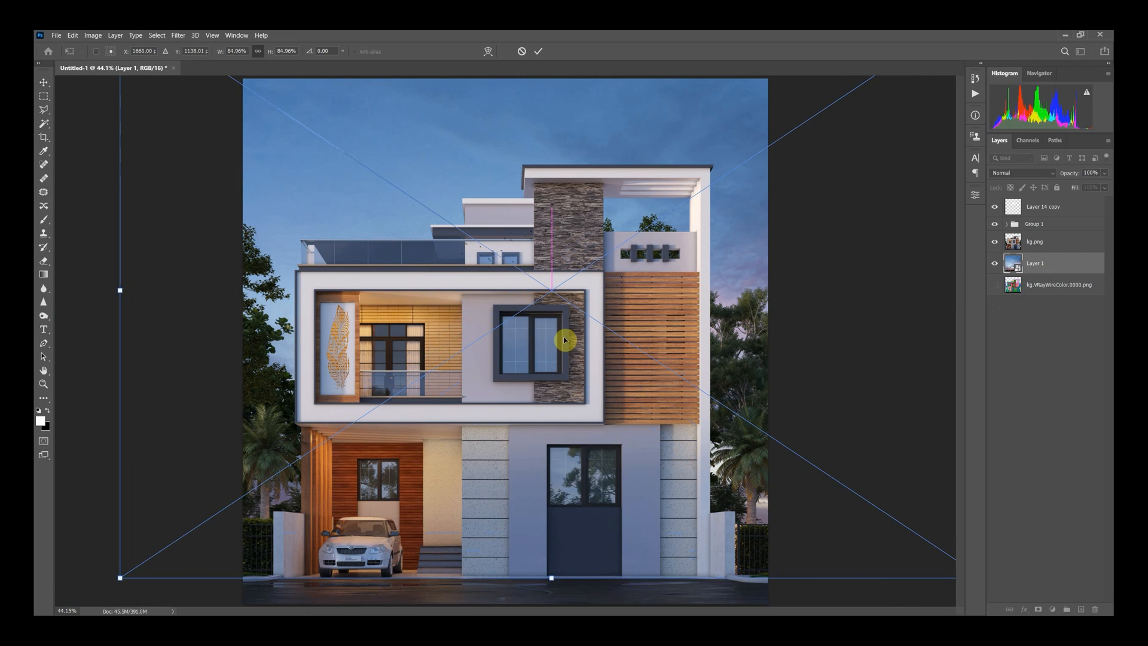
{"action": "key", "text": "Return"}
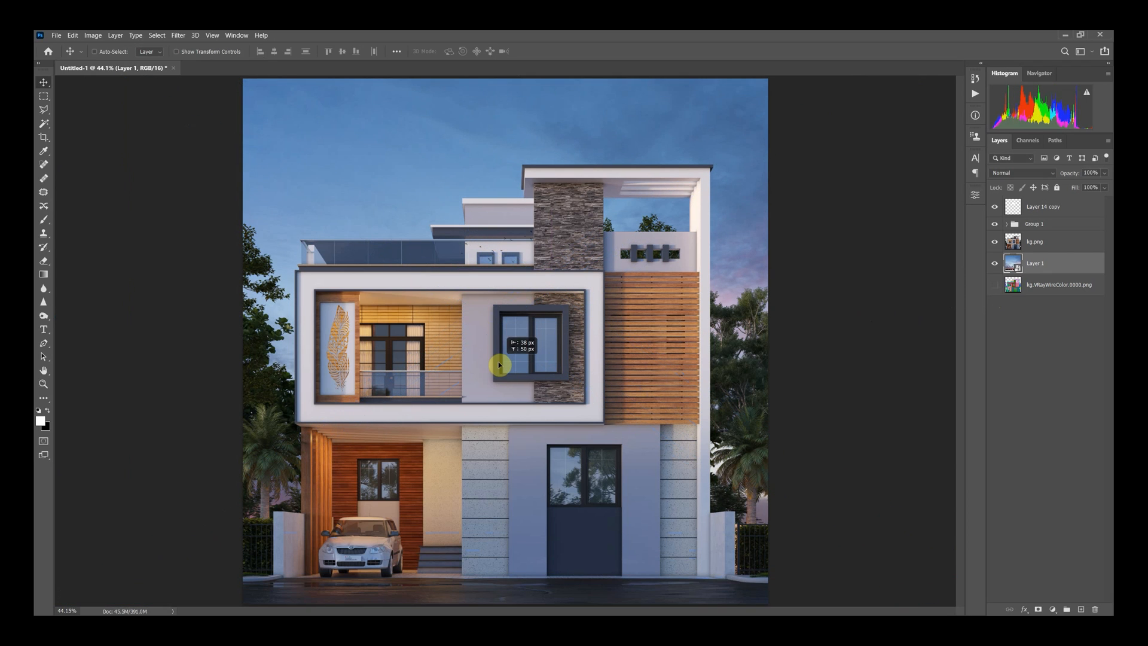
- Flip the bird layer horizontally and place the flock in the sky above the balcony side of the house
{"action": "left_click", "coordinate": [1034, 207]}
{"action": "left_click_drag", "start_coordinate": [492, 174], "coordinate": [513, 193]}
{"action": "key", "text": "ctrl+t"}
{"action": "right_click", "coordinate": [415, 153]}
{"action": "left_click", "coordinate": [445, 331]}
{"action": "left_click_drag", "start_coordinate": [435, 165], "coordinate": [387, 160]}
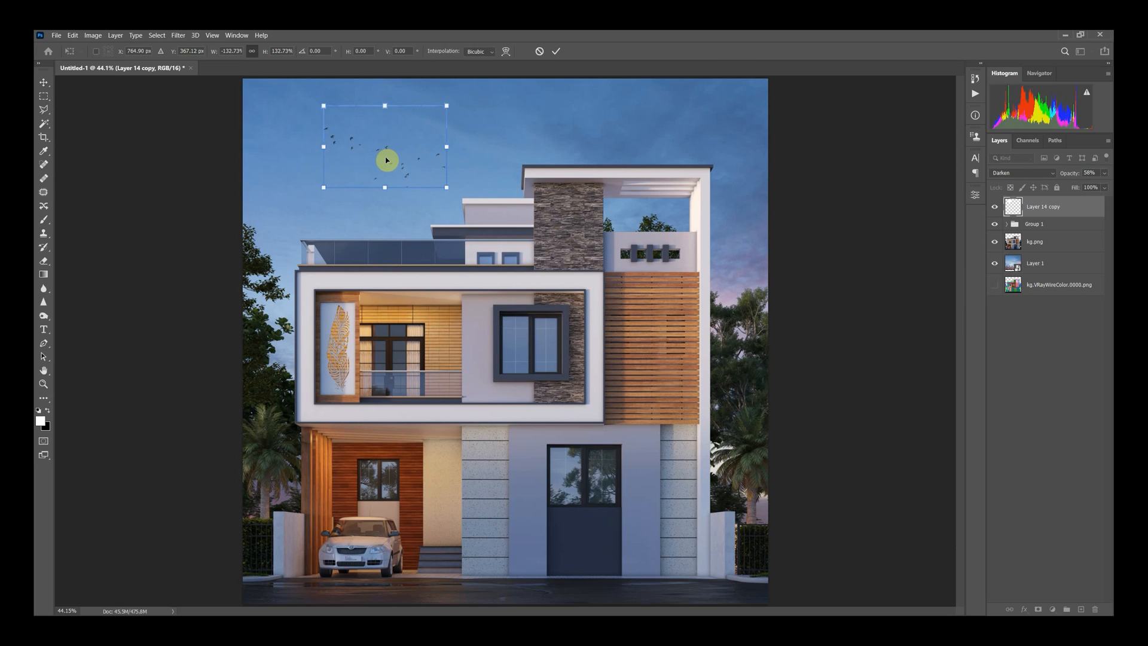
{"action": "key", "text": "Return"}
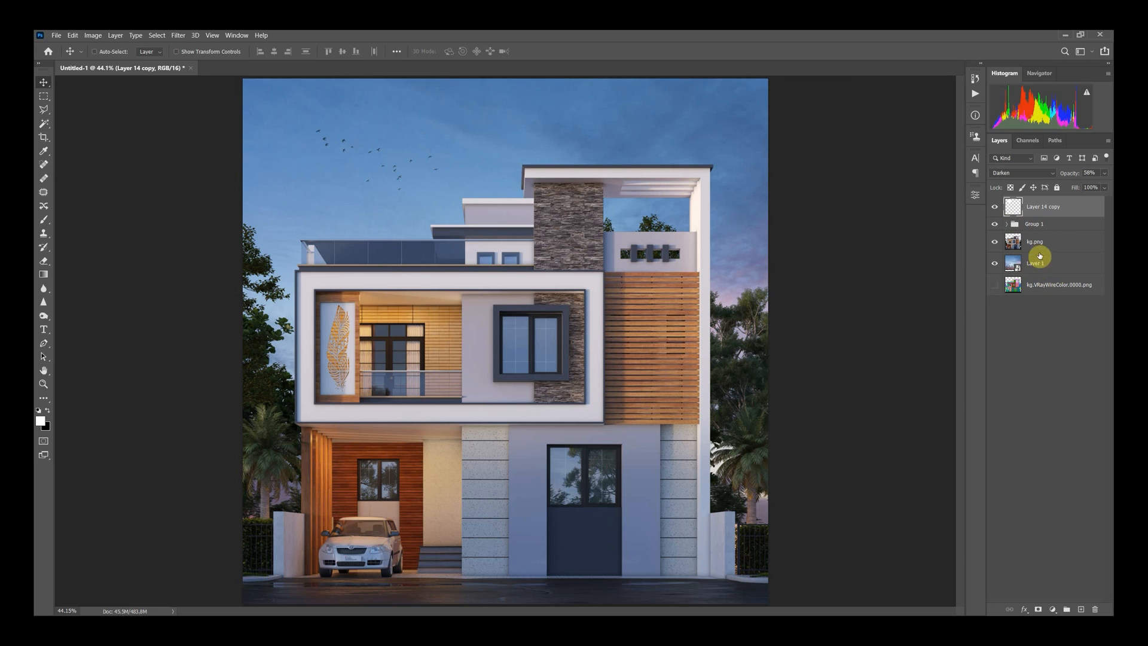
- Move the VRayWireColor layer to the top of the layer stack and show it
{"action": "left_click", "coordinate": [1063, 289]}
{"action": "left_click_drag", "start_coordinate": [1057, 290], "coordinate": [1051, 201]}
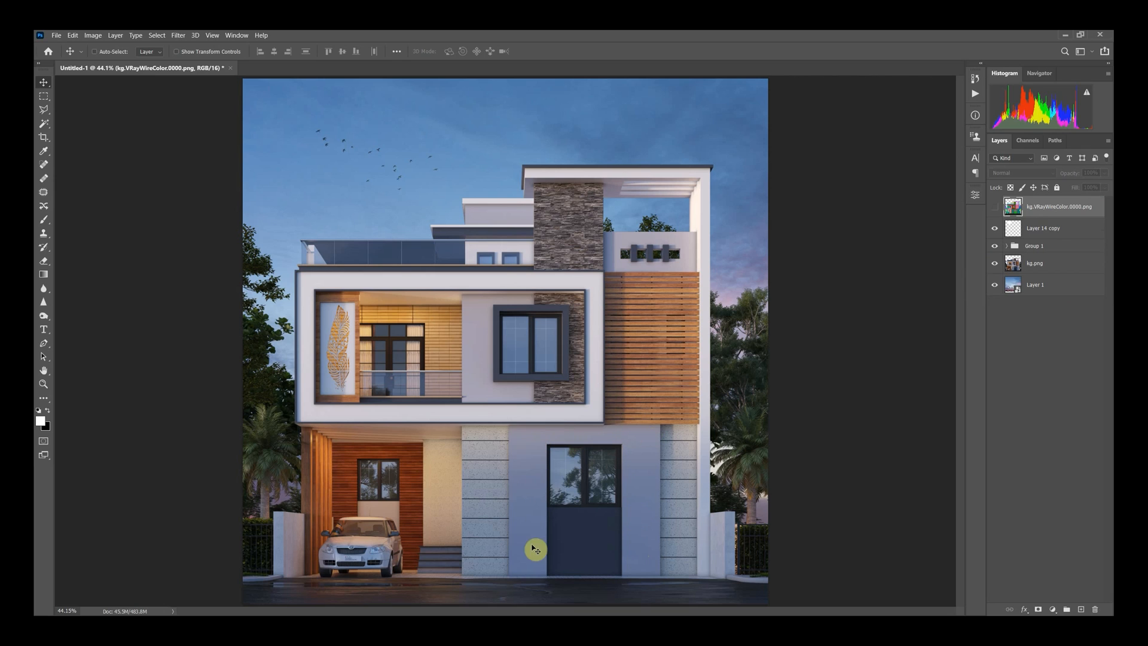
{"action": "left_click", "coordinate": [995, 206]}
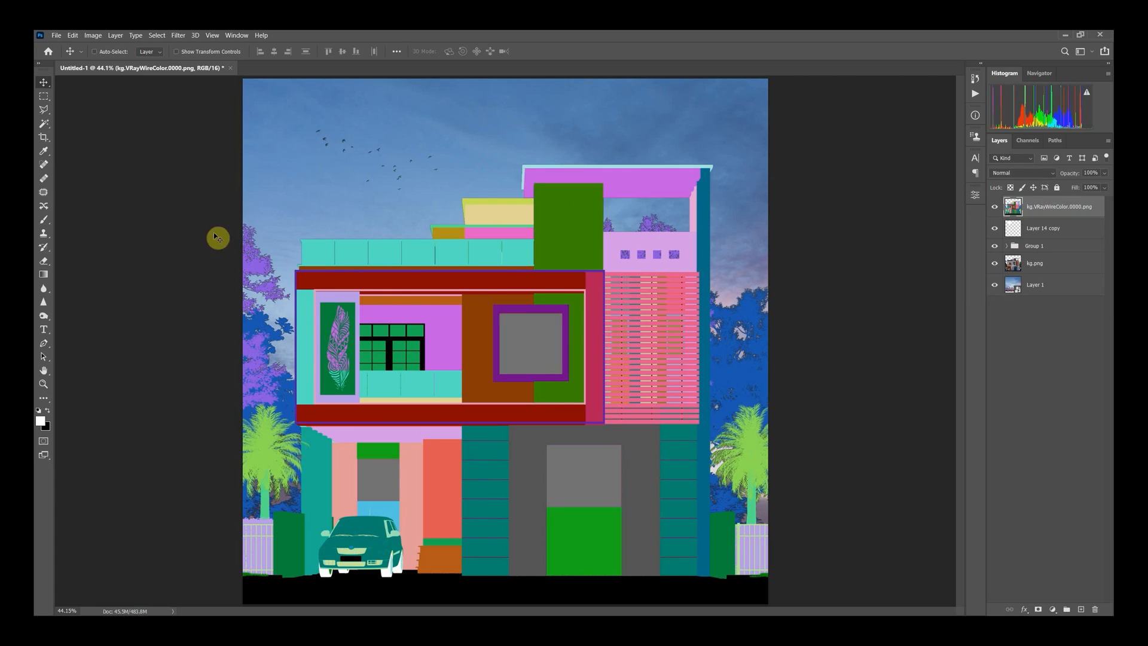
- Try selecting the grey ground-floor wall on the VRayWireColor layer with the Magic Wand, and clear the selection
{"action": "left_click", "coordinate": [44, 123]}
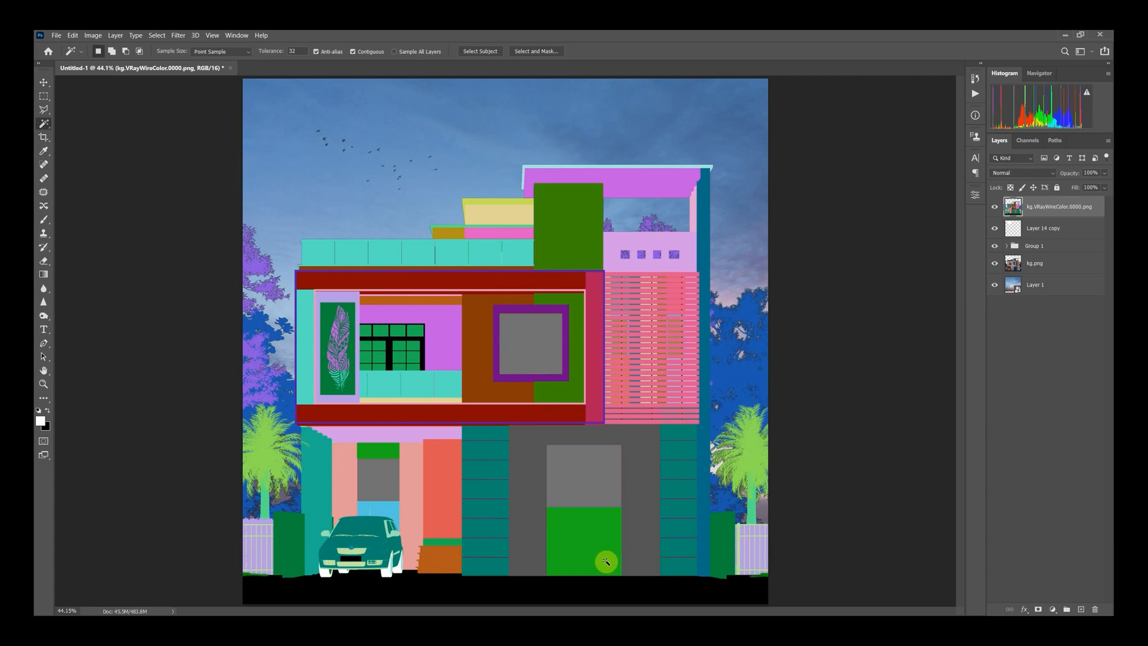
{"action": "left_click", "coordinate": [527, 513]}
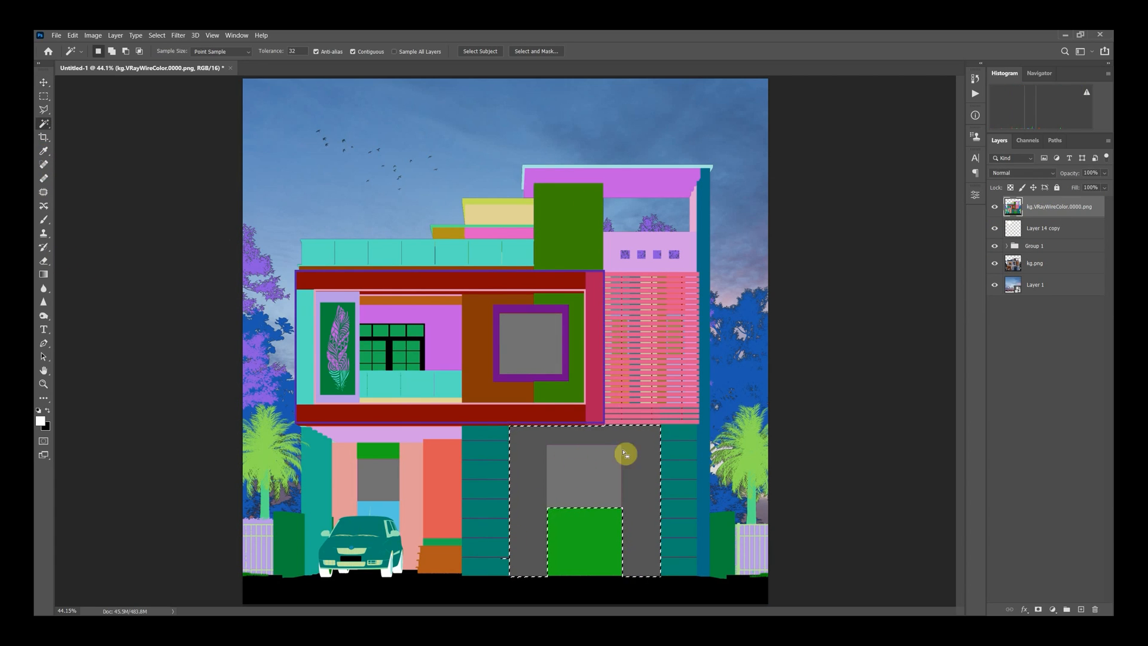
{"action": "key", "text": "ctrl+d"}
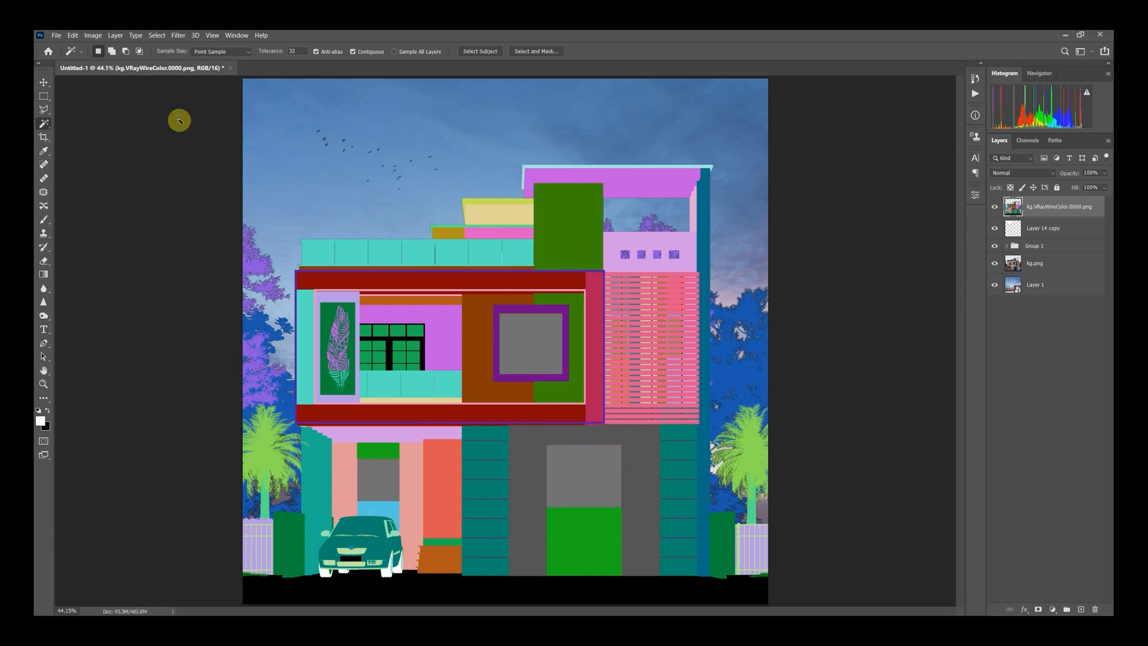
{"action": "left_click", "coordinate": [157, 35]}
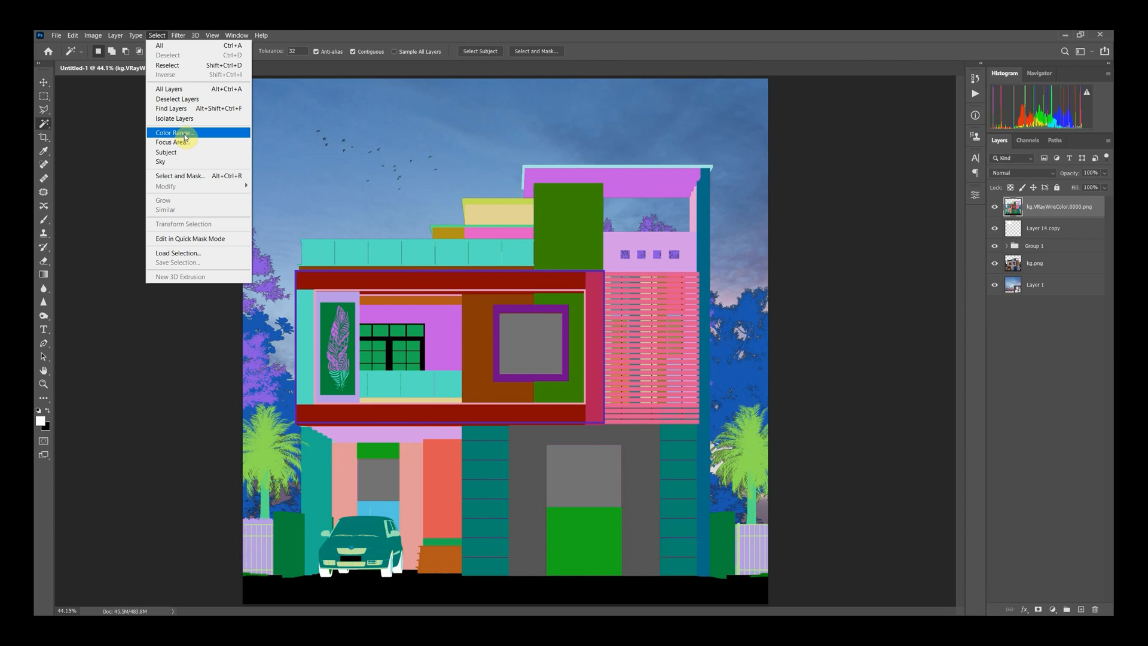
{"action": "key", "text": "Escape"}
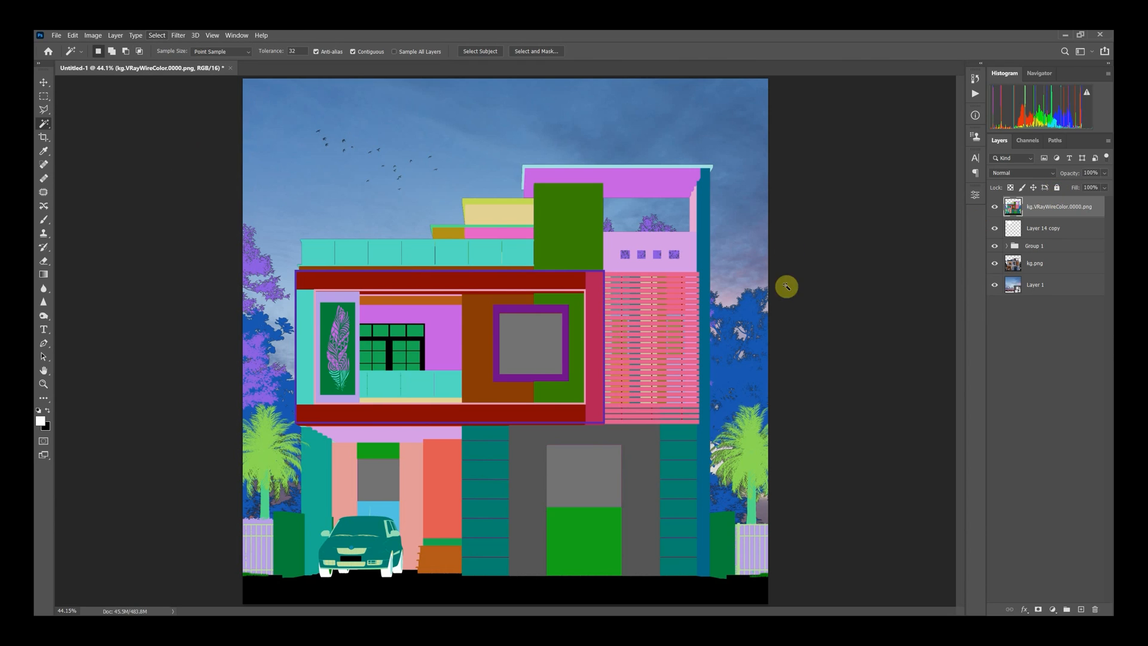
- Select the grey ground-floor wall around the large window on the VRayWireColor layer using the Magic Wand with a tolerance of 21
{"action": "left_click", "coordinate": [536, 452]}
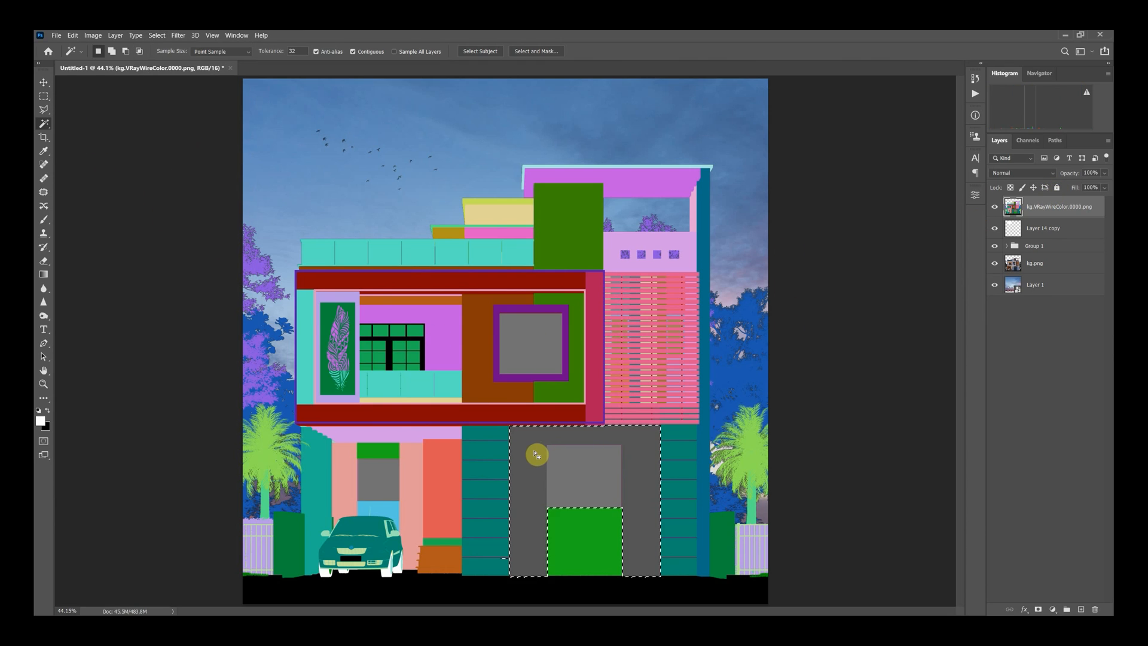
{"action": "key", "text": "ctrl+plus"}
{"action": "left_click_drag", "start_coordinate": [544, 458], "coordinate": [540, 339]}
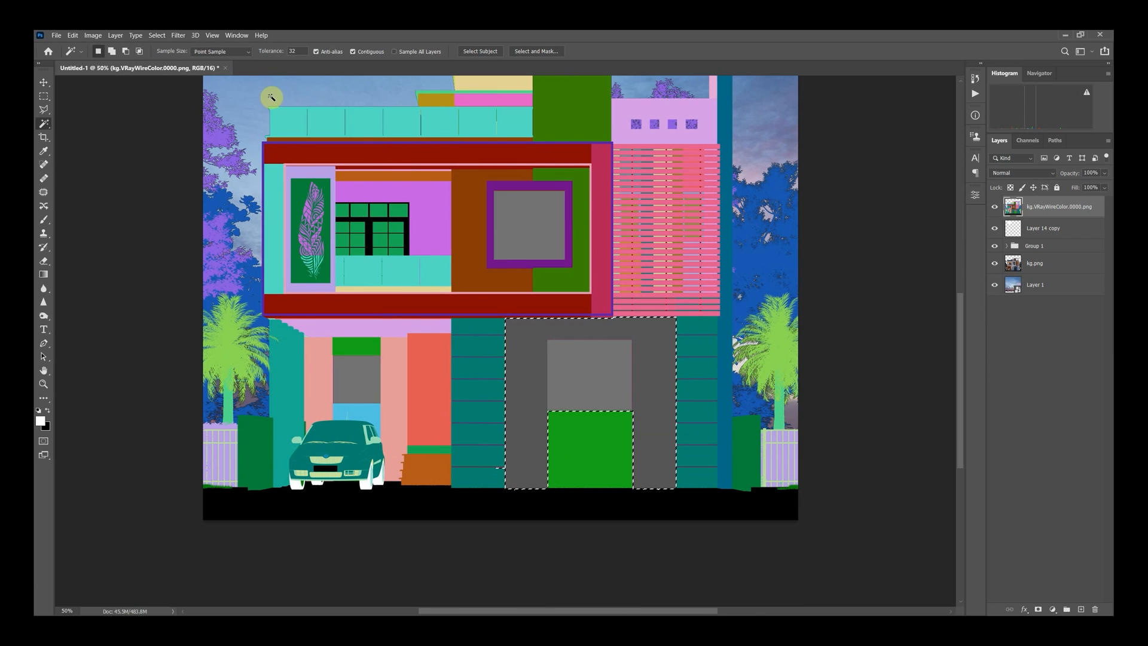
{"action": "left_click", "coordinate": [538, 383]}
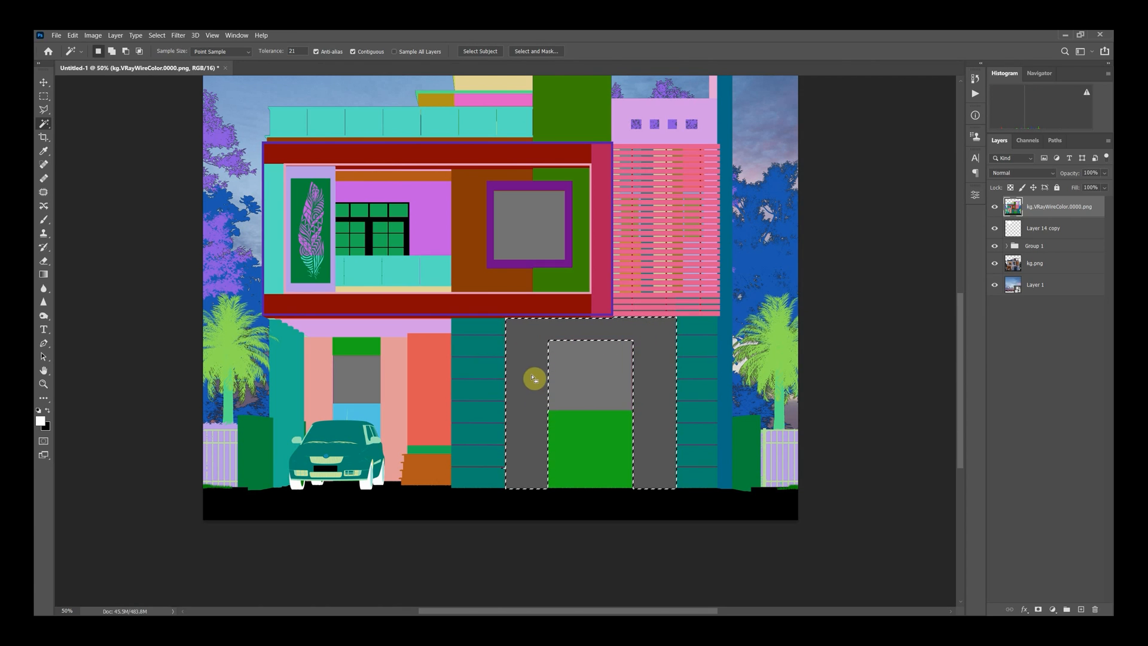
- Hide the VRayWireColor layer and copy the selected wall area from kg.png onto its own layer
{"action": "left_click", "coordinate": [996, 206]}
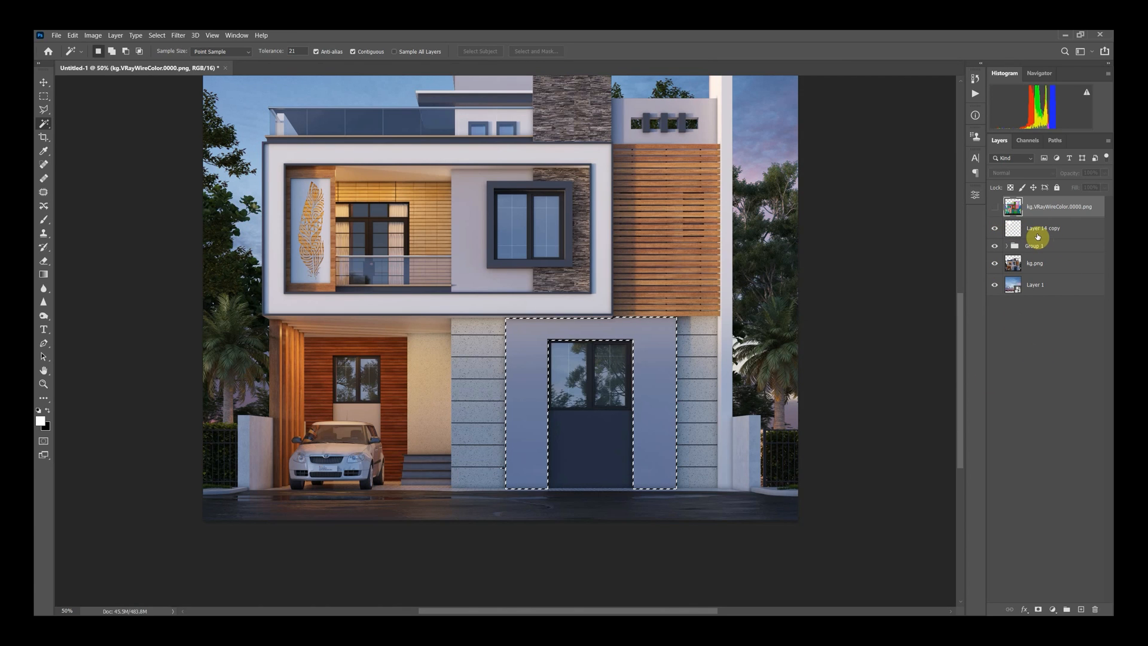
{"action": "left_click", "coordinate": [1009, 233]}
{"action": "left_click", "coordinate": [1045, 271]}
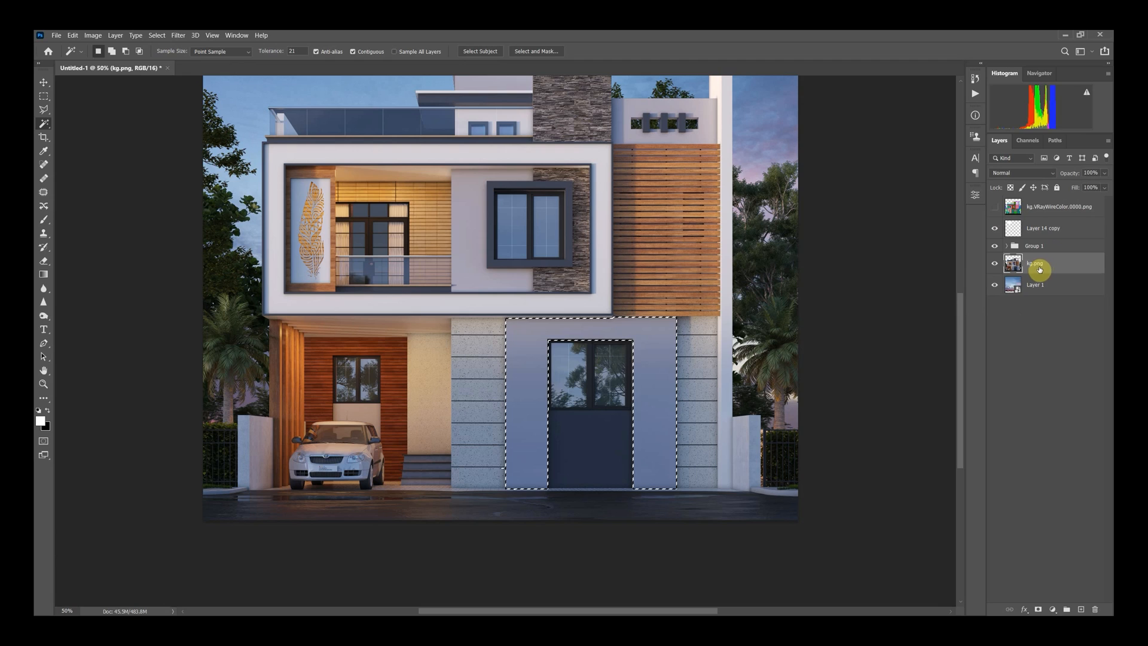
{"action": "key", "text": "ctrl+j"}
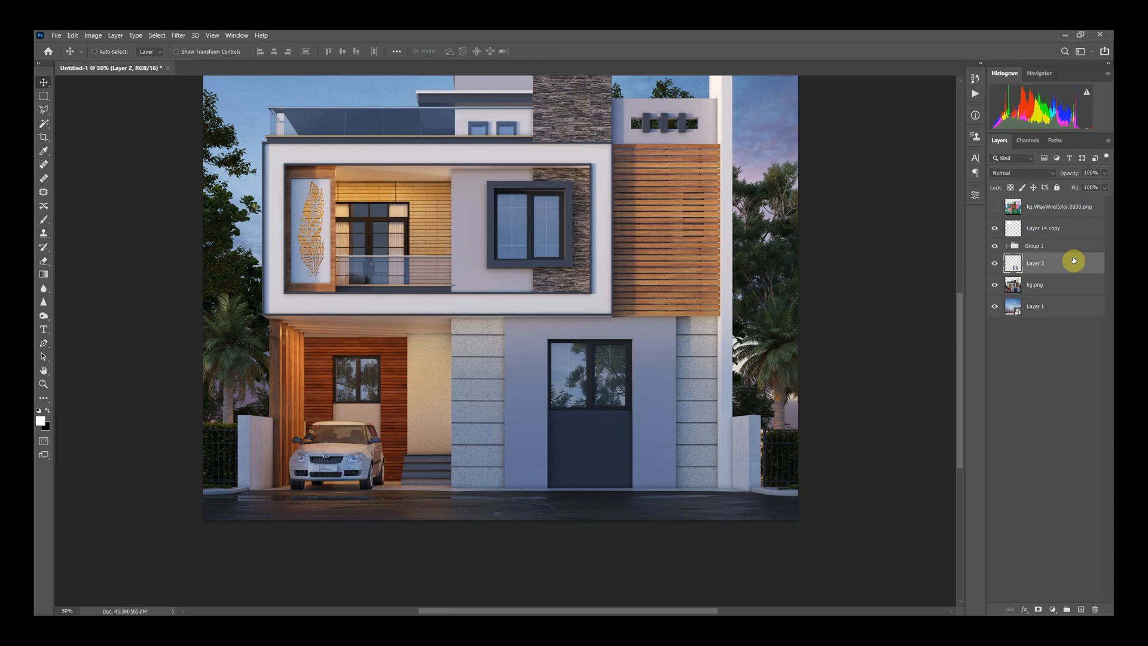
- Toggle the visibility of the copied wall layer and kg.png to check what the new layer contains
{"action": "left_click", "coordinate": [997, 265]}
{"action": "left_click", "coordinate": [996, 264]}
{"action": "left_click", "coordinate": [996, 285]}
{"action": "left_click", "coordinate": [996, 264]}
{"action": "left_click", "coordinate": [996, 265]}
{"action": "left_click", "coordinate": [995, 285]}
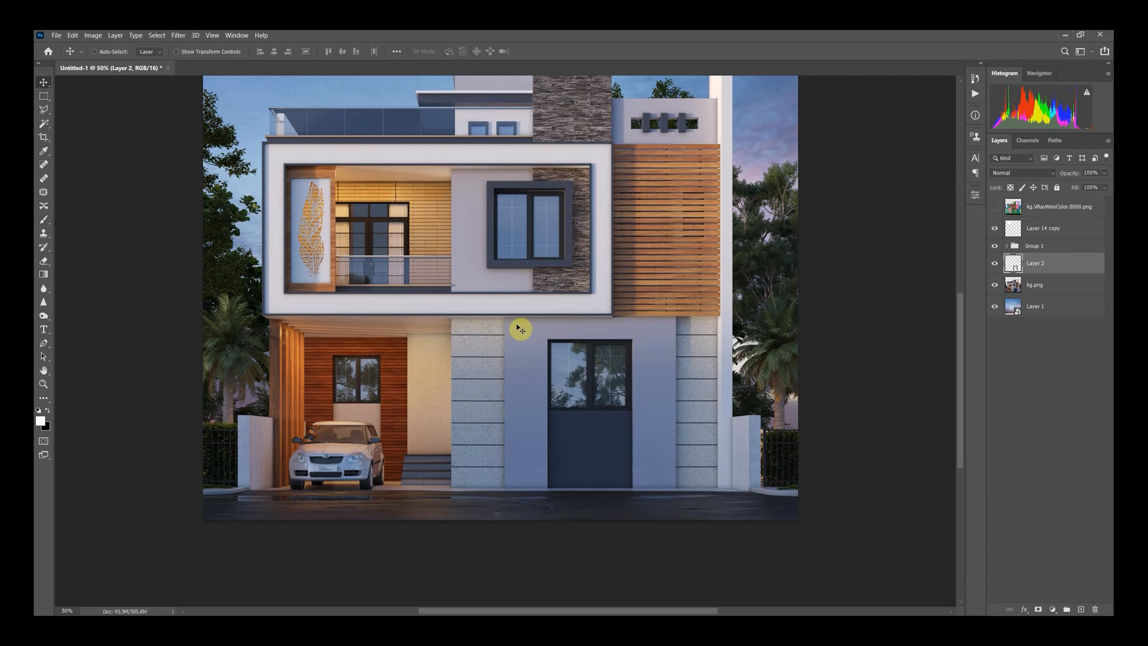
- Colorize the copied wall layer yellow using Hue/Saturation with hue 51, saturation 56 and lightness -11
{"action": "key", "text": "ctrl"}
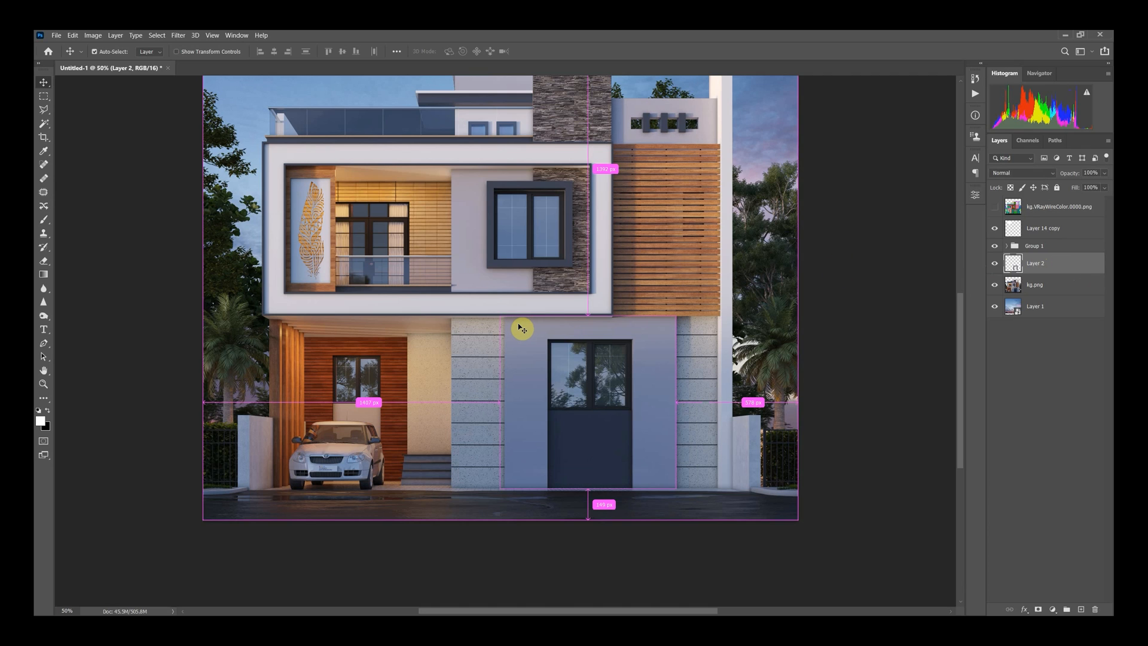
{"action": "key", "text": "ctrl+u"}
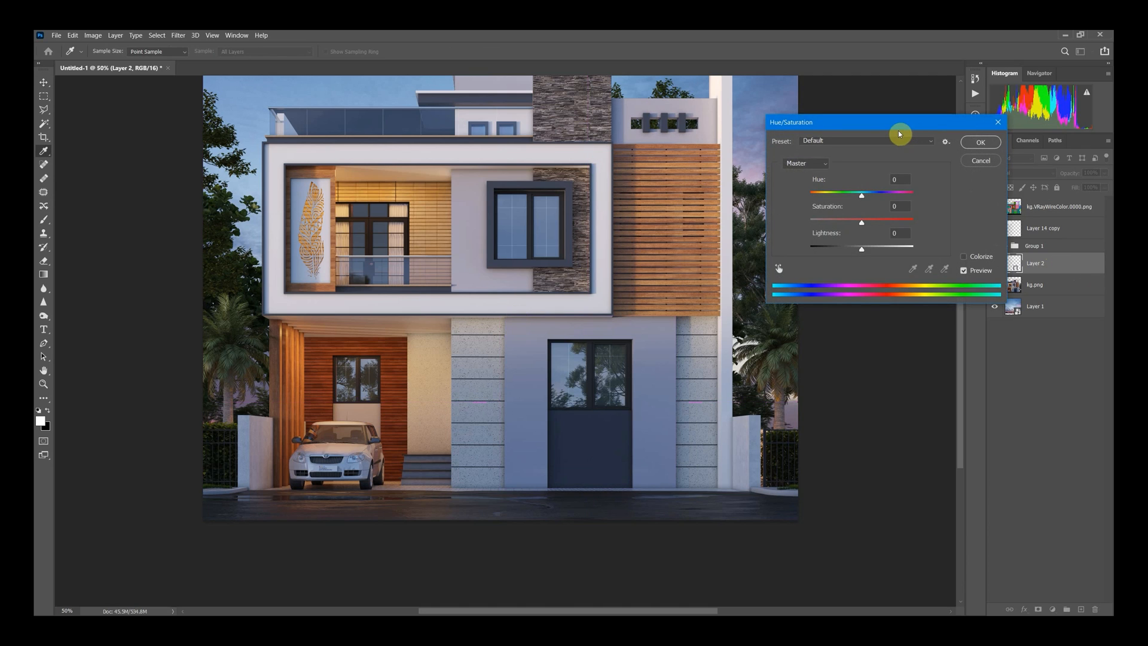
{"action": "left_click_drag", "start_coordinate": [900, 134], "coordinate": [867, 169]}
{"action": "left_click", "coordinate": [931, 292]}
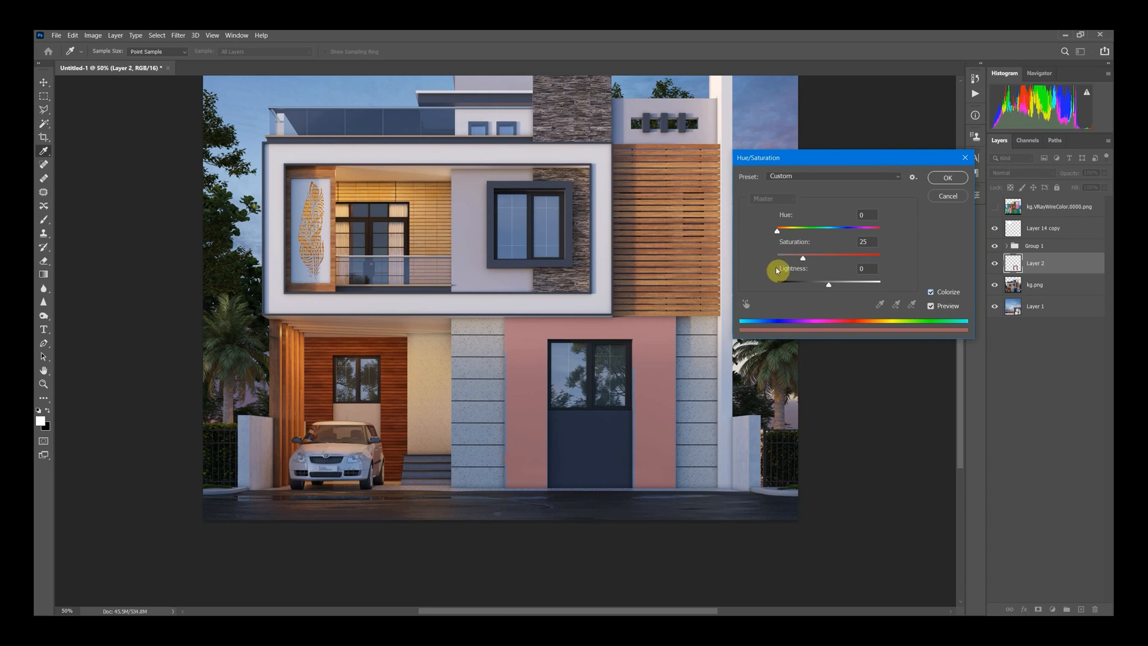
{"action": "left_click_drag", "start_coordinate": [777, 232], "coordinate": [807, 258]}
{"action": "left_click", "coordinate": [832, 257]}
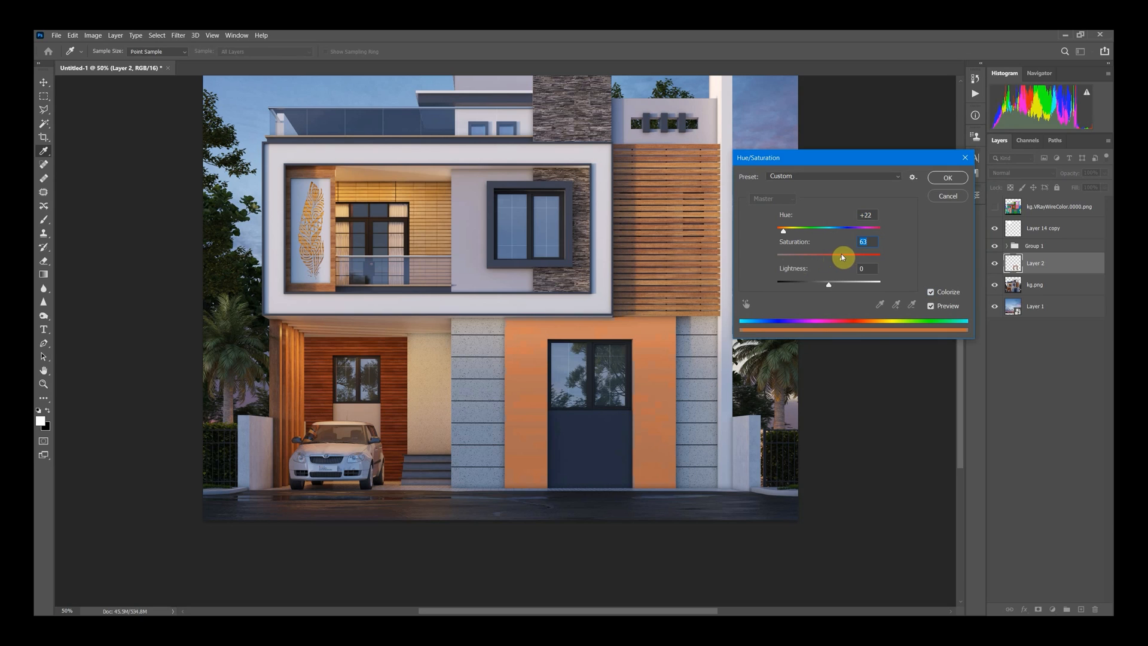
{"action": "left_click_drag", "start_coordinate": [829, 285], "coordinate": [823, 286]}
{"action": "left_click", "coordinate": [824, 258]}
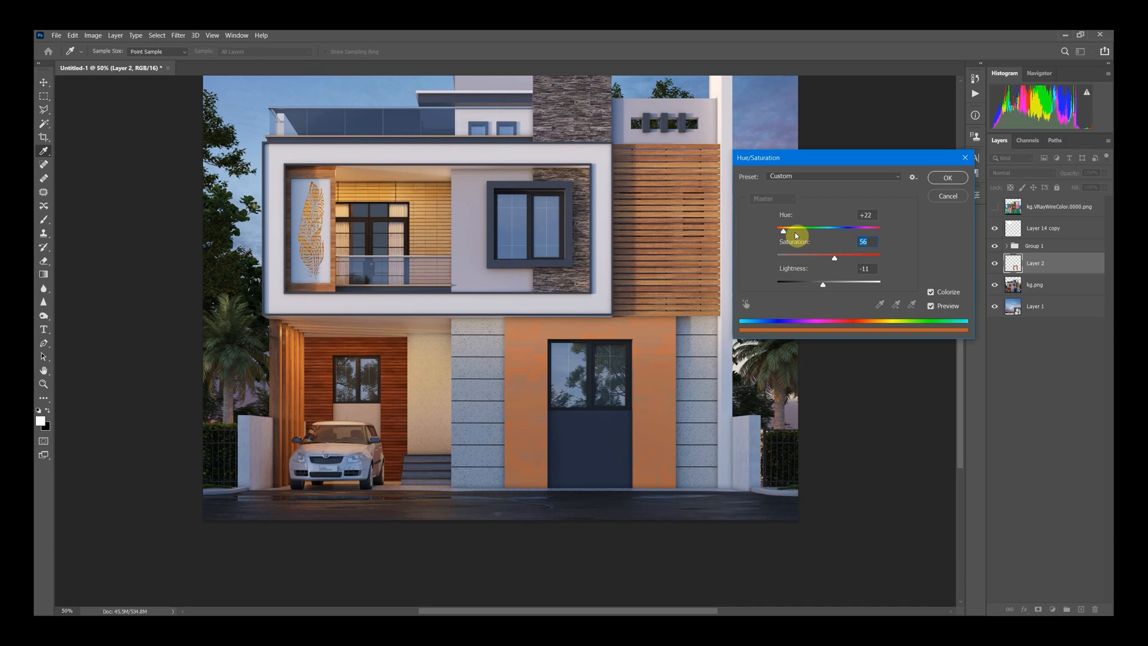
{"action": "mouse_move", "coordinate": [796, 236]}
{"action": "left_mouse_down"}
{"action": "mouse_move", "coordinate": [816, 230]}
{"action": "mouse_move", "coordinate": [796, 235]}
{"action": "left_mouse_up"}
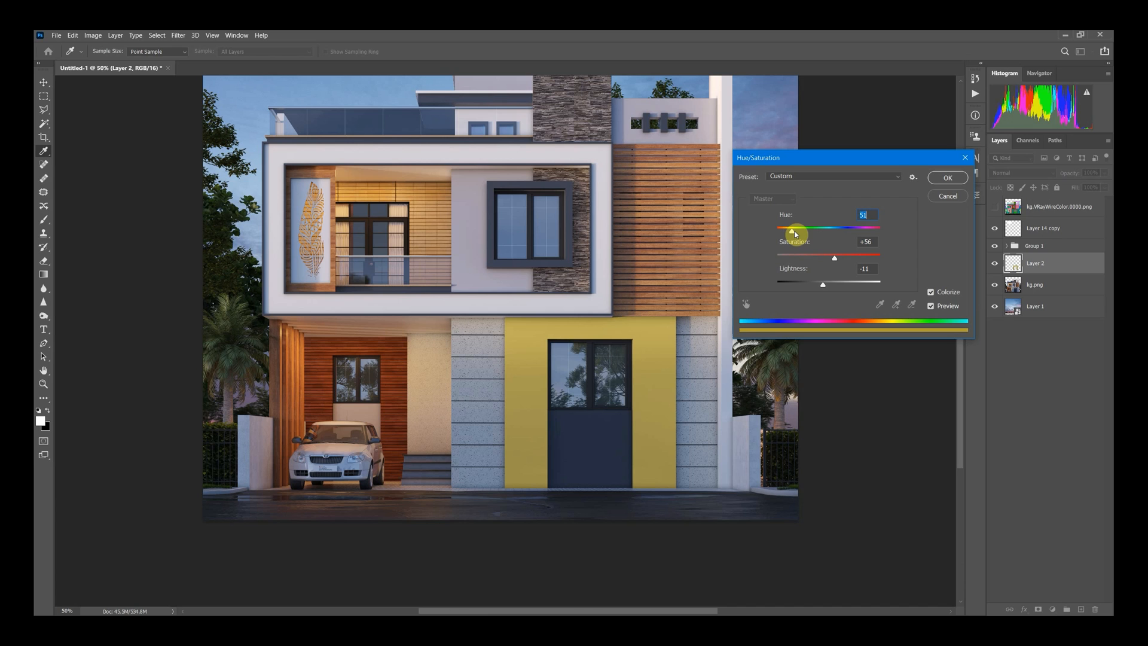
{"action": "left_click", "coordinate": [948, 178]}
- Compare the house with and without the yellow wall by toggling Layer 2's visibility
{"action": "left_click_drag", "start_coordinate": [587, 210], "coordinate": [560, 281]}
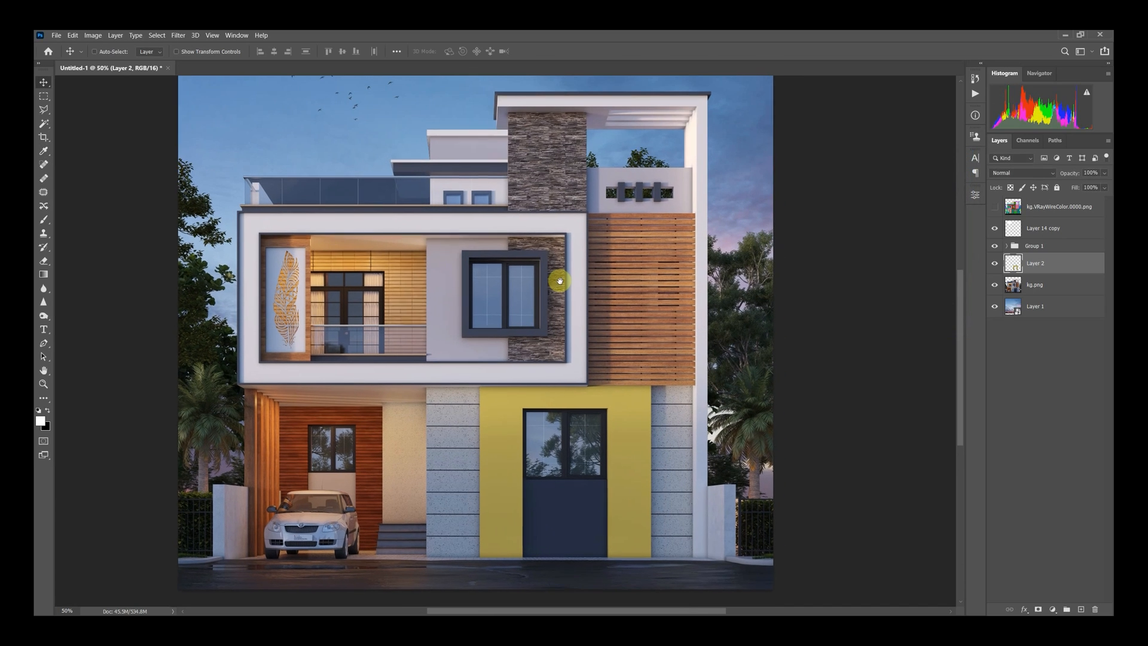
{"action": "left_click", "coordinate": [993, 264]}
{"action": "left_click", "coordinate": [993, 266]}
{"action": "left_click", "coordinate": [993, 267]}
{"action": "left_click", "coordinate": [993, 267]}
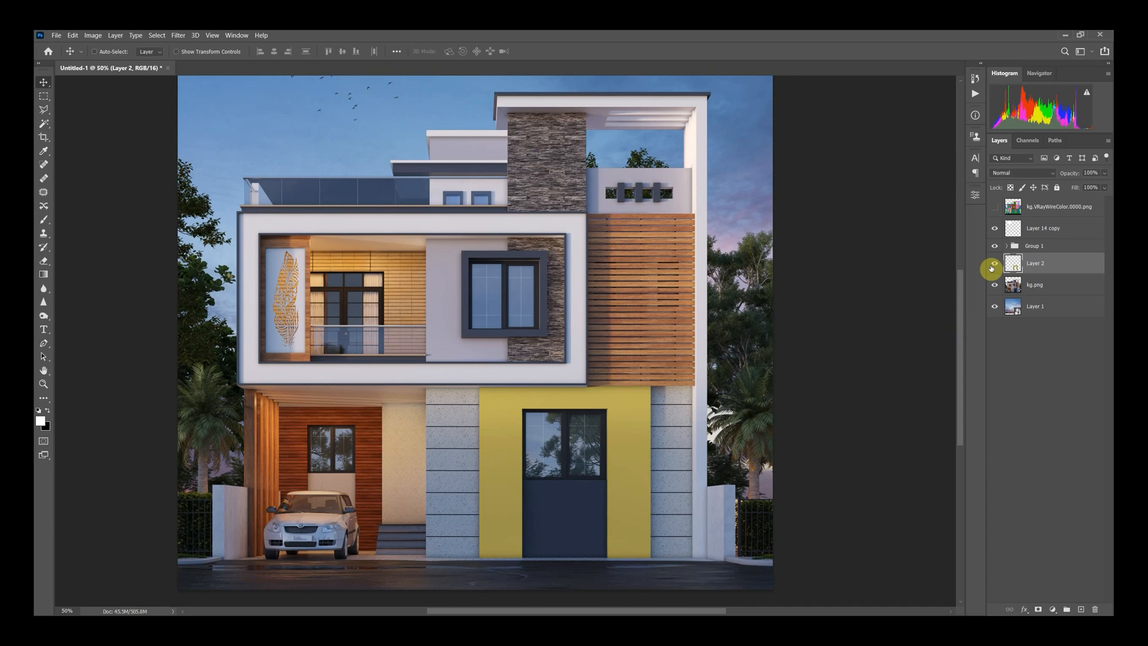
{"action": "mouse_move", "coordinate": [1069, 174]}
{"action": "left_mouse_down"}
{"action": "mouse_move", "coordinate": [1039, 174]}
{"action": "mouse_move", "coordinate": [1085, 175]}
{"action": "left_mouse_up"}
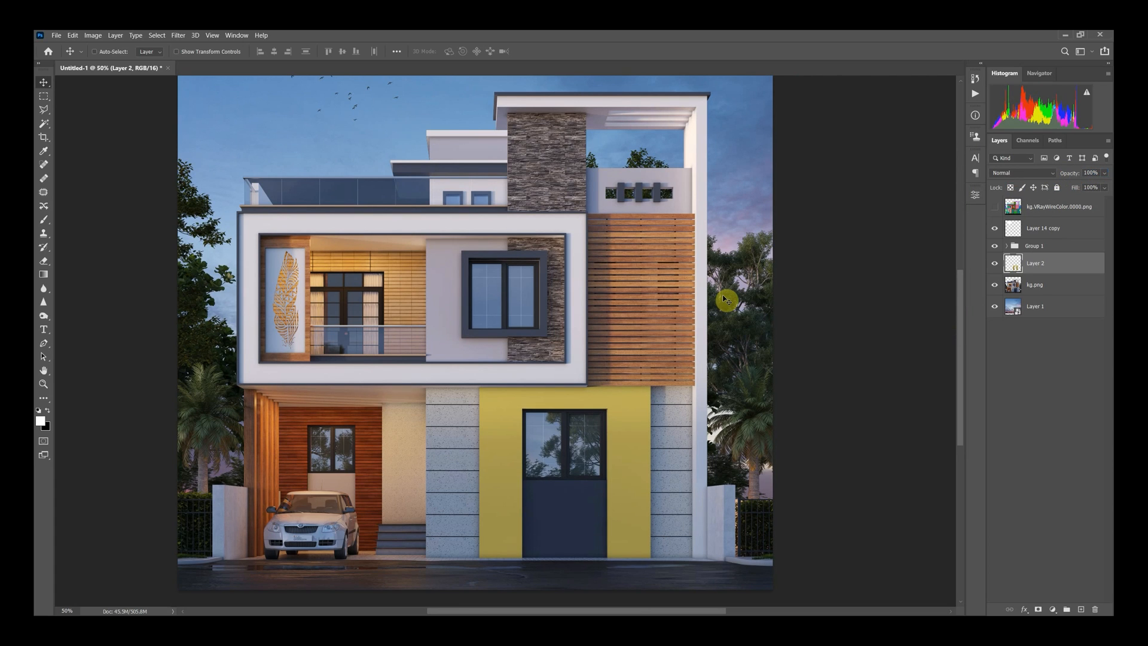
{"action": "left_click", "coordinate": [990, 264]}
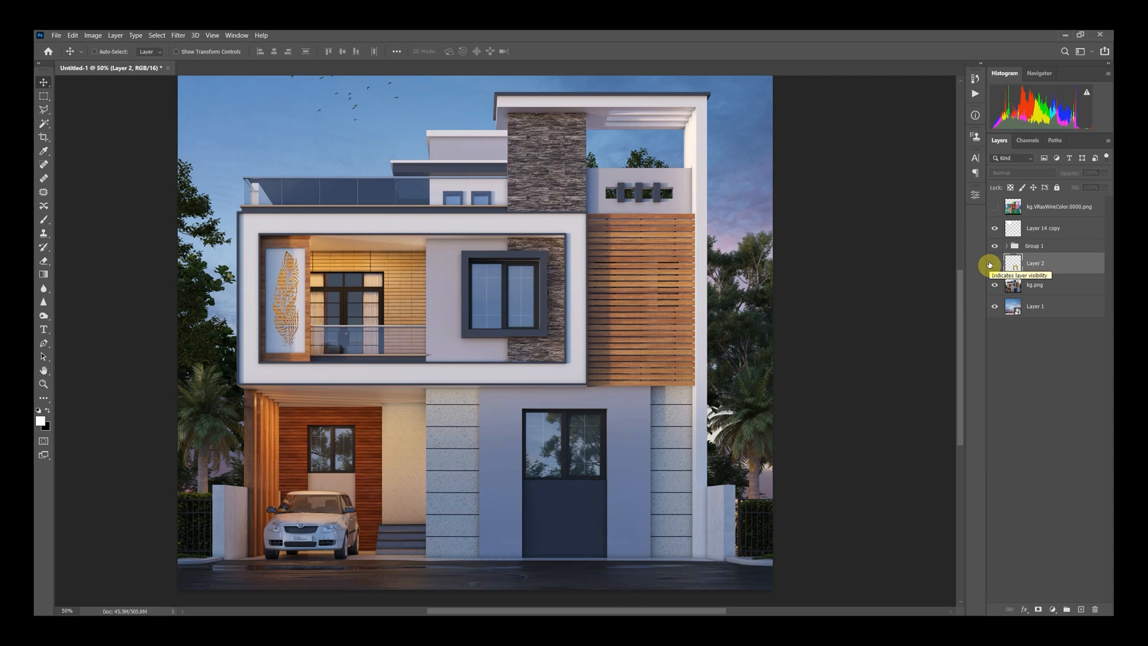
{"action": "left_click", "coordinate": [990, 264]}
{"action": "left_click", "coordinate": [990, 264]}
{"action": "left_click", "coordinate": [990, 264]}
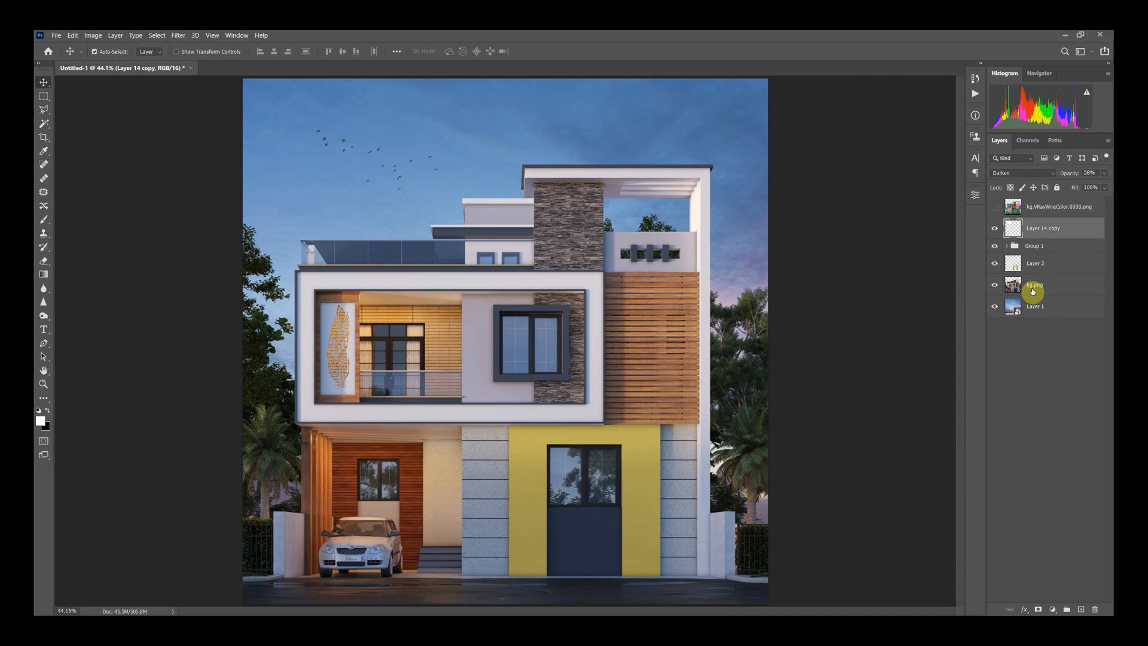
- Stamp all visible layers into a new layer above Layer 14 copy and hide every layer beneath it
{"action": "key", "text": "ctrl+shift+alt+e"}
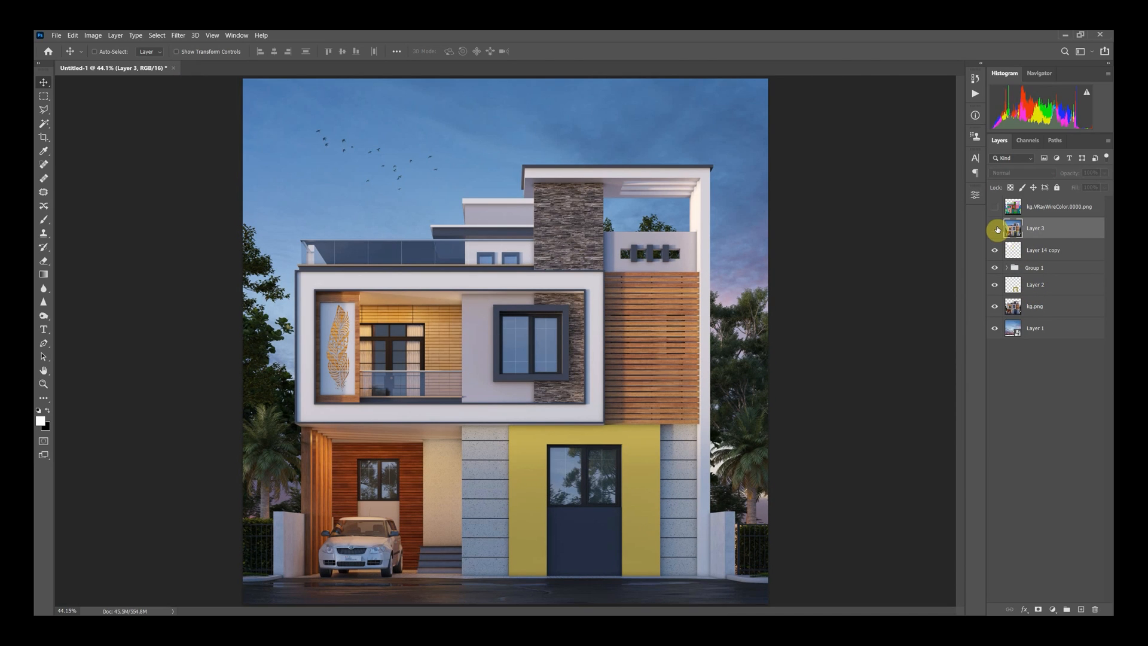
{"action": "left_click_drag", "start_coordinate": [995, 252], "coordinate": [993, 331]}
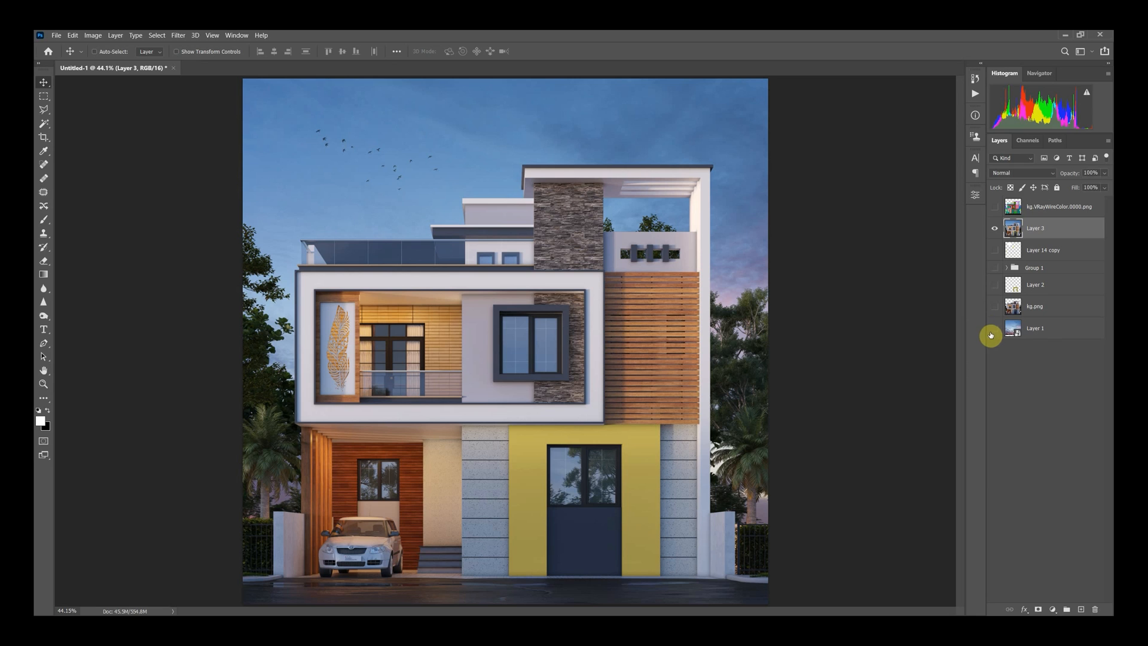
{"action": "left_click", "coordinate": [993, 230]}
{"action": "left_click", "coordinate": [994, 230]}
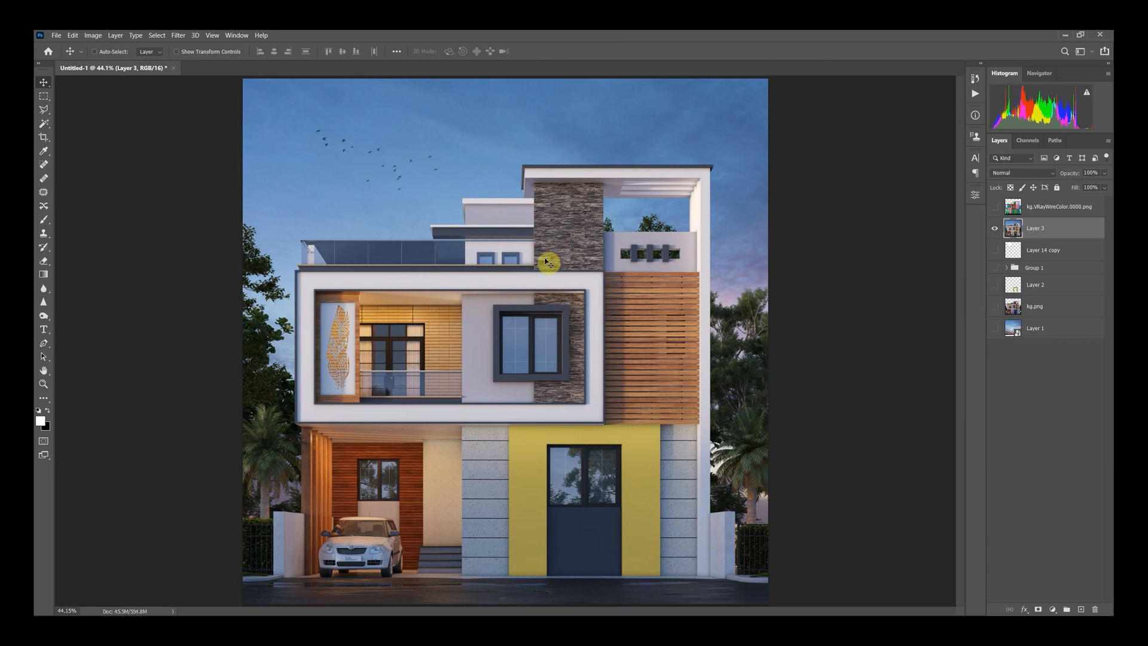
- Open the Camera Raw Filter on Layer 3 and set contrast to +8, texture +3, clarity +5 and vibrance +8
{"action": "left_click", "coordinate": [181, 36]}
{"action": "left_click", "coordinate": [213, 108]}
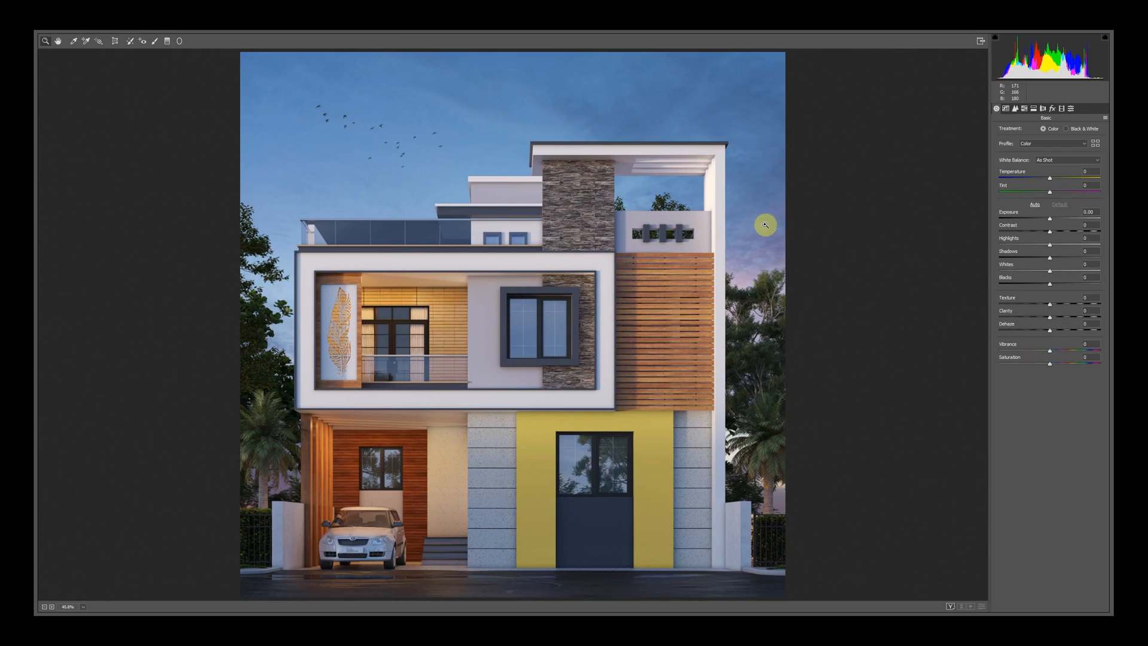
{"action": "left_click_drag", "start_coordinate": [1050, 232], "coordinate": [1056, 232]}
{"action": "mouse_move", "coordinate": [1050, 317]}
{"action": "left_mouse_down"}
{"action": "mouse_move", "coordinate": [1110, 310]}
{"action": "mouse_move", "coordinate": [1056, 307]}
{"action": "mouse_move", "coordinate": [1053, 321]}
{"action": "left_mouse_up"}
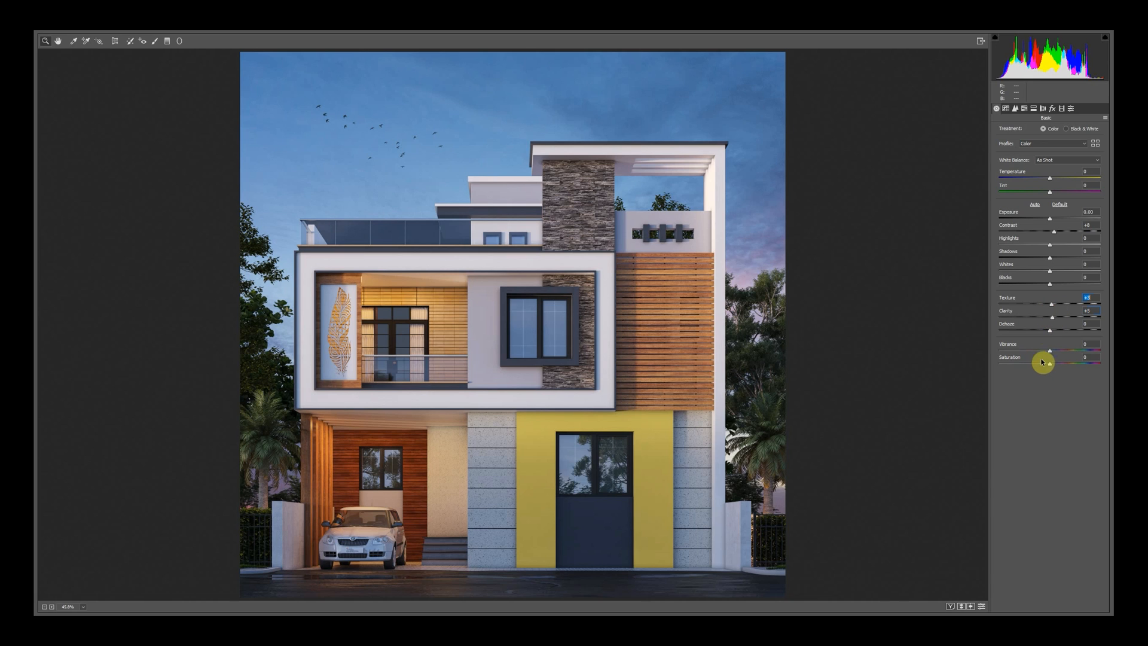
{"action": "left_click_drag", "start_coordinate": [1048, 351], "coordinate": [1059, 341]}
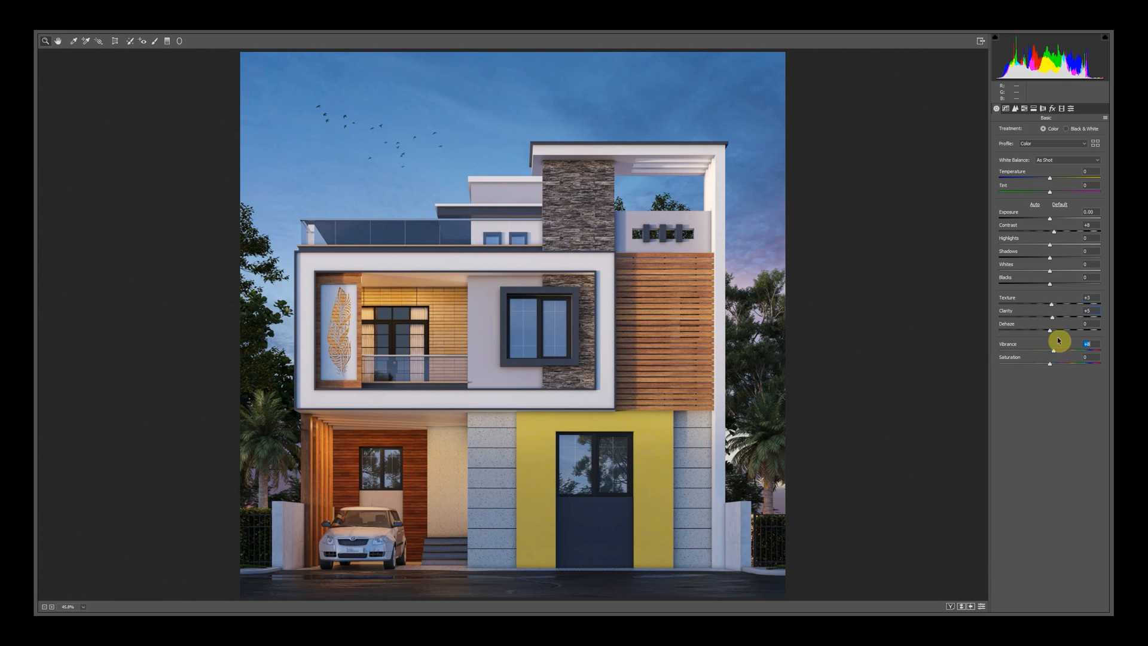
- Darken the image corners with a negative vignetting amount in the Camera Raw lens corrections
{"action": "left_click", "coordinate": [1050, 108]}
{"action": "left_click", "coordinate": [1043, 110]}
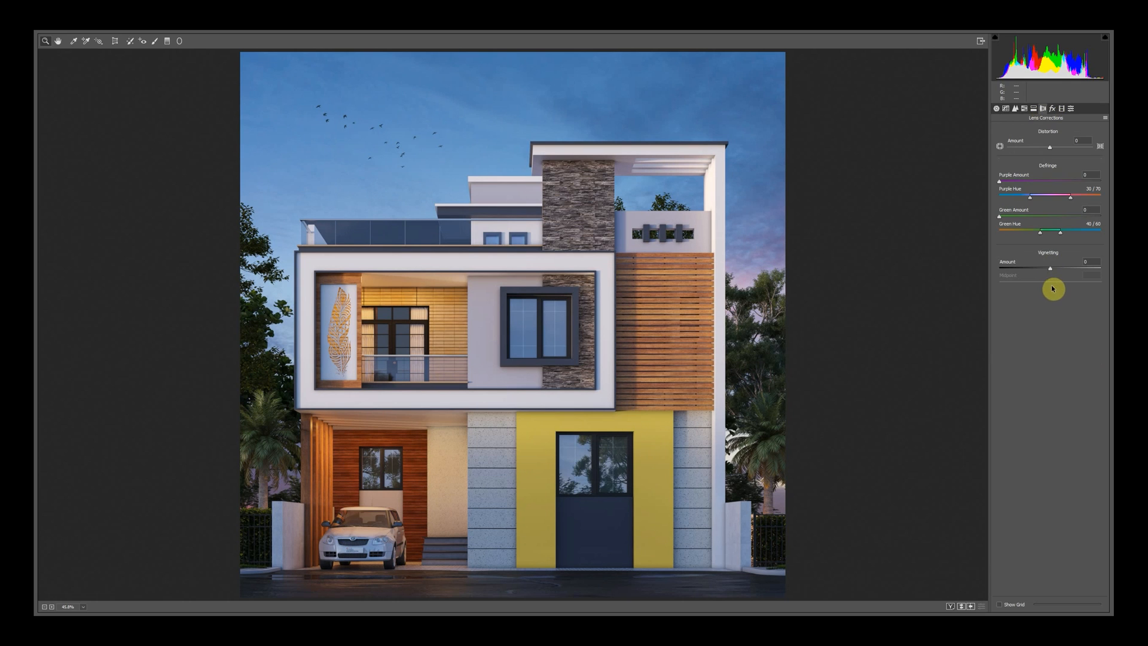
{"action": "left_click_drag", "start_coordinate": [1050, 267], "coordinate": [1024, 267]}
- Set the exposure to +0.10, lower the highlights, fine-tune the temperature, and apply the Camera Raw adjustments to Layer 3
{"action": "left_click", "coordinate": [996, 108]}
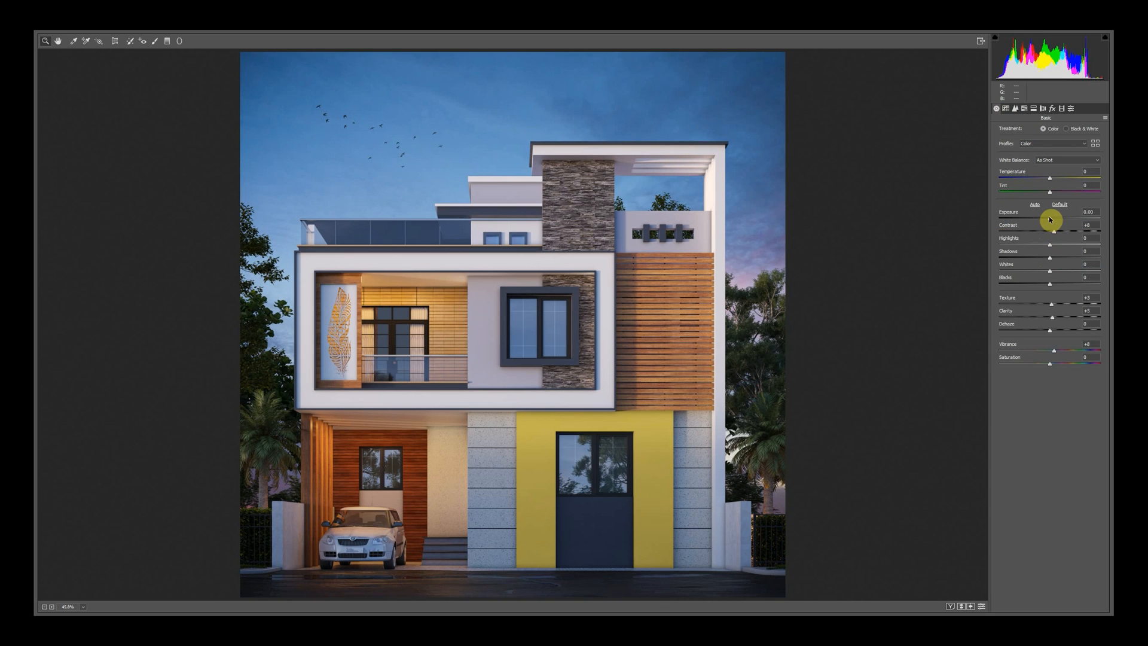
{"action": "left_click_drag", "start_coordinate": [1051, 219], "coordinate": [1052, 219]}
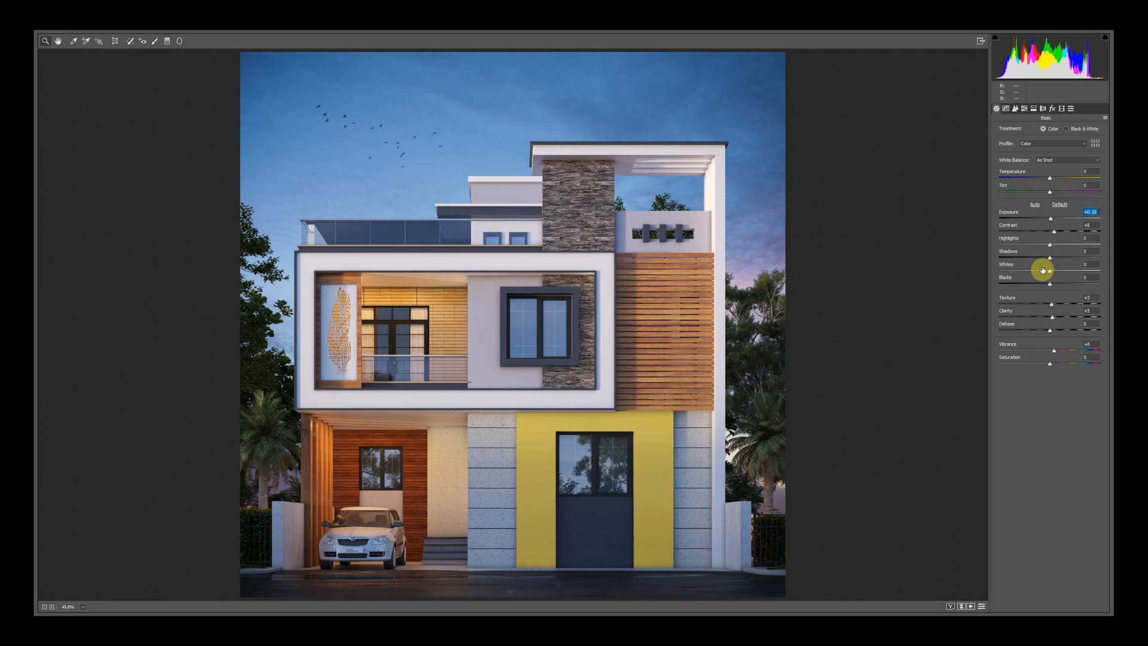
{"action": "left_click_drag", "start_coordinate": [1049, 246], "coordinate": [1033, 247]}
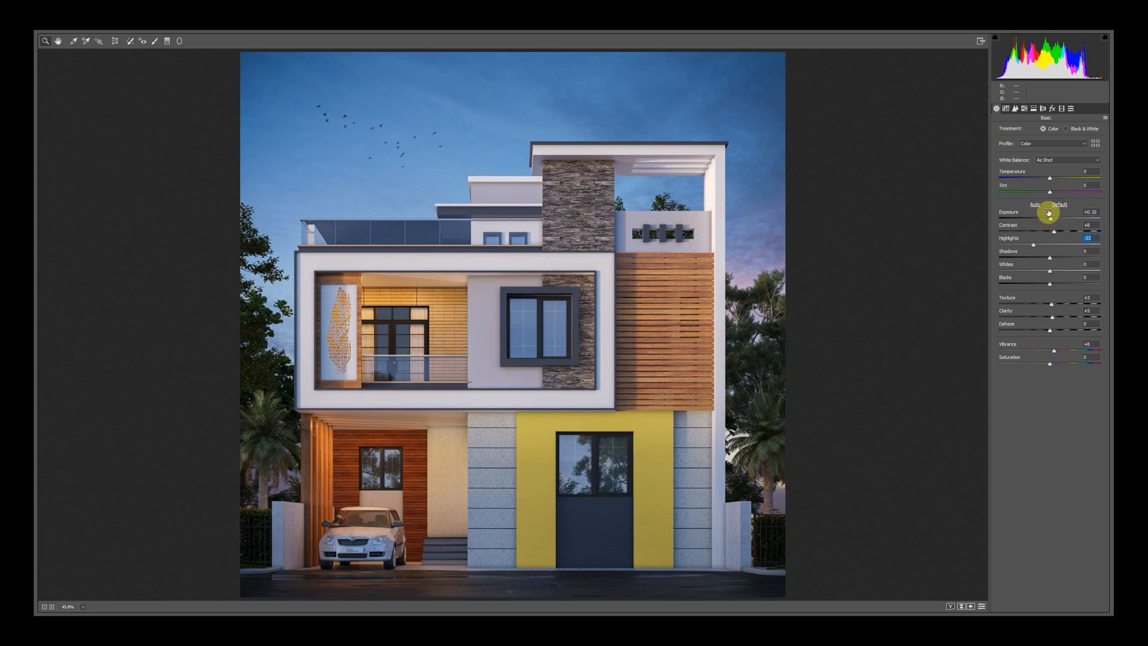
{"action": "left_click_drag", "start_coordinate": [1050, 177], "coordinate": [1051, 180]}
{"action": "left_click", "coordinate": [1087, 238]}
{"action": "key", "text": "Return"}
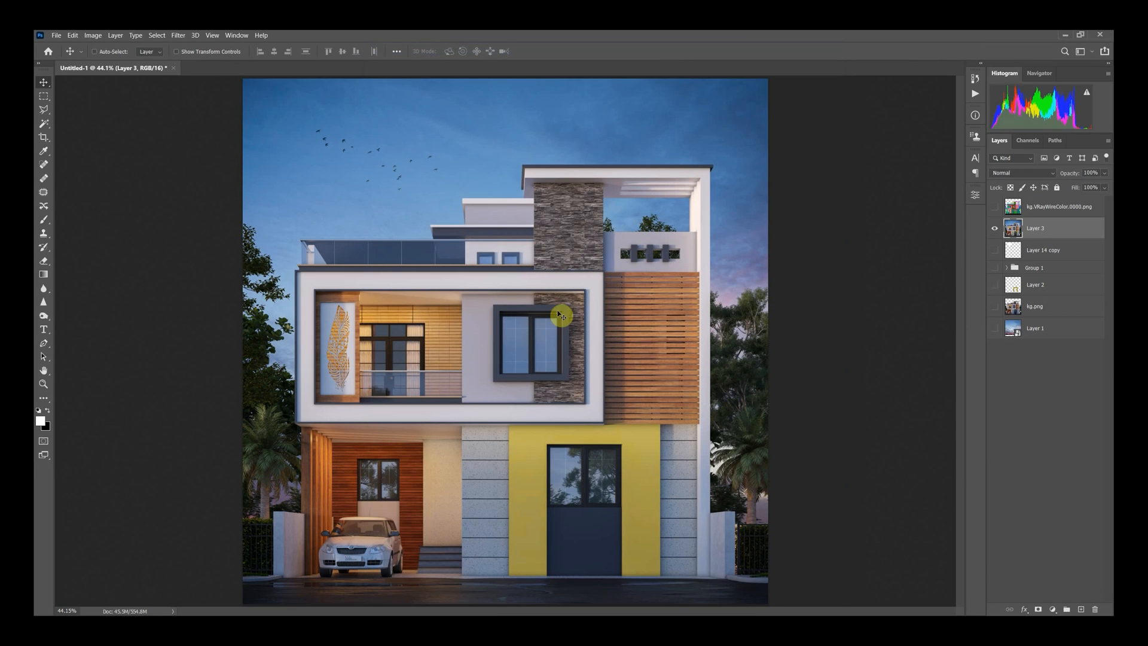
- Compare the graded Layer 3 with the original kg.png render by toggling their visibility
{"action": "left_click", "coordinate": [994, 229]}
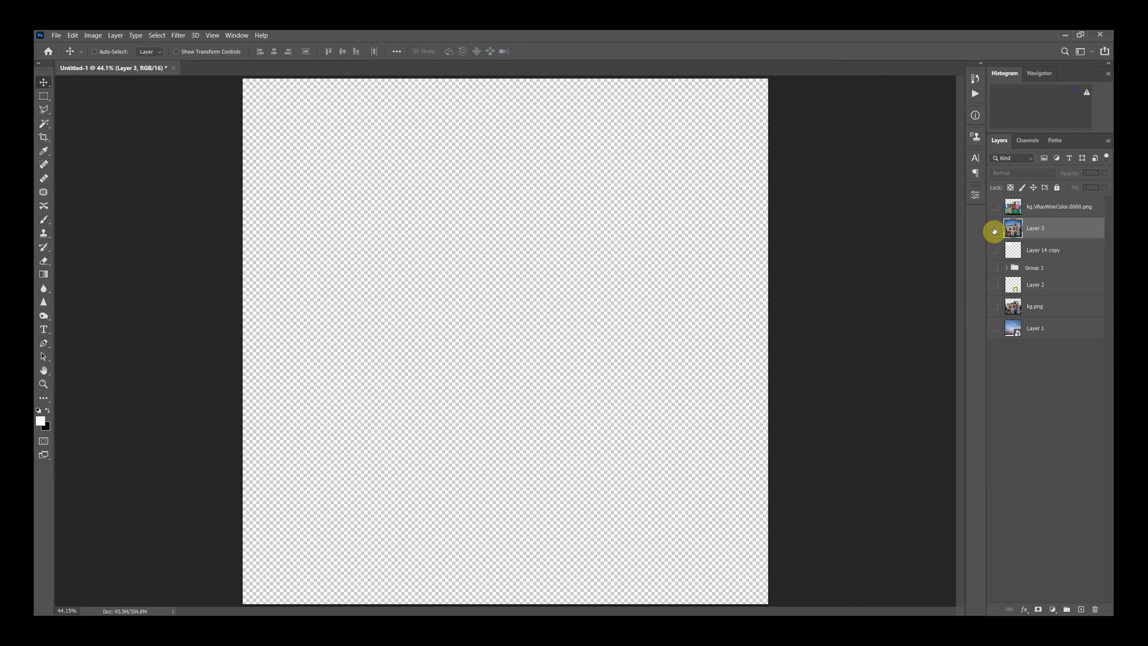
{"action": "left_click", "coordinate": [995, 306]}
{"action": "left_click", "coordinate": [995, 229]}
{"action": "left_click", "coordinate": [997, 230]}
{"action": "left_click", "coordinate": [996, 230]}
{"action": "left_click", "coordinate": [996, 229]}
{"action": "left_click", "coordinate": [996, 230]}
- Show all layers beneath Layer 3 again and compare the composite with and without the Camera Raw grading
{"action": "left_click_drag", "start_coordinate": [996, 230], "coordinate": [993, 329]}
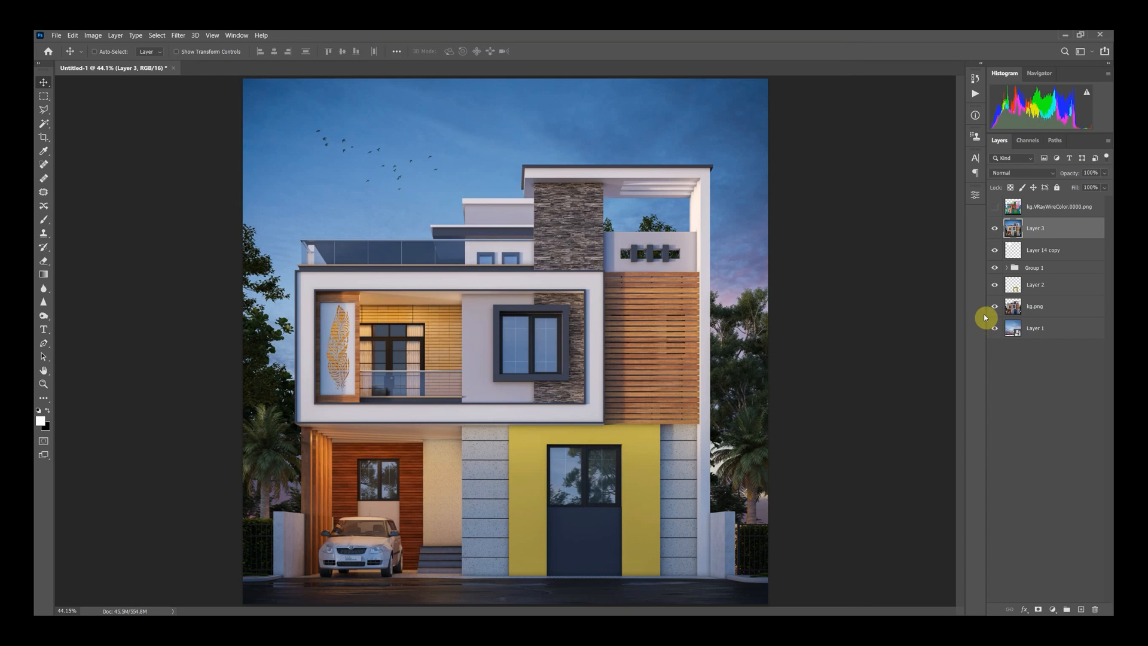
{"action": "left_click", "coordinate": [996, 230]}
{"action": "left_click", "coordinate": [996, 230]}
{"action": "left_click", "coordinate": [997, 231]}
{"action": "left_click", "coordinate": [997, 232]}
{"action": "left_click", "coordinate": [997, 231]}
{"action": "left_click", "coordinate": [997, 232]}
{"action": "left_click", "coordinate": [997, 232]}
{"action": "left_click", "coordinate": [59, 37]}
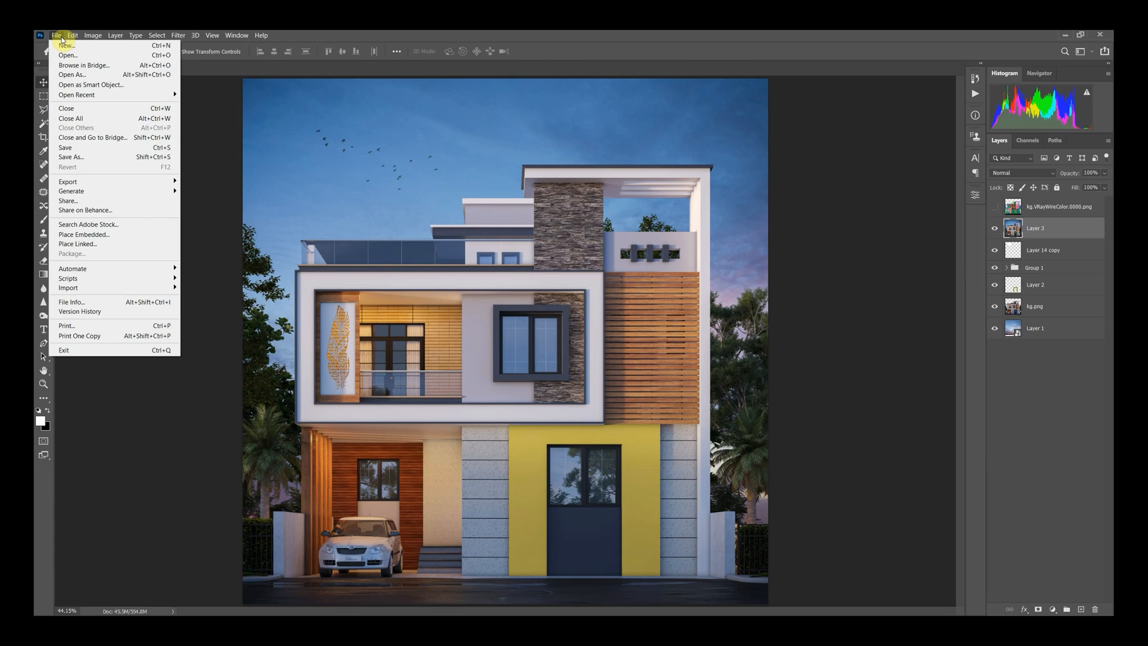
{"action": "left_click", "coordinate": [81, 158]}
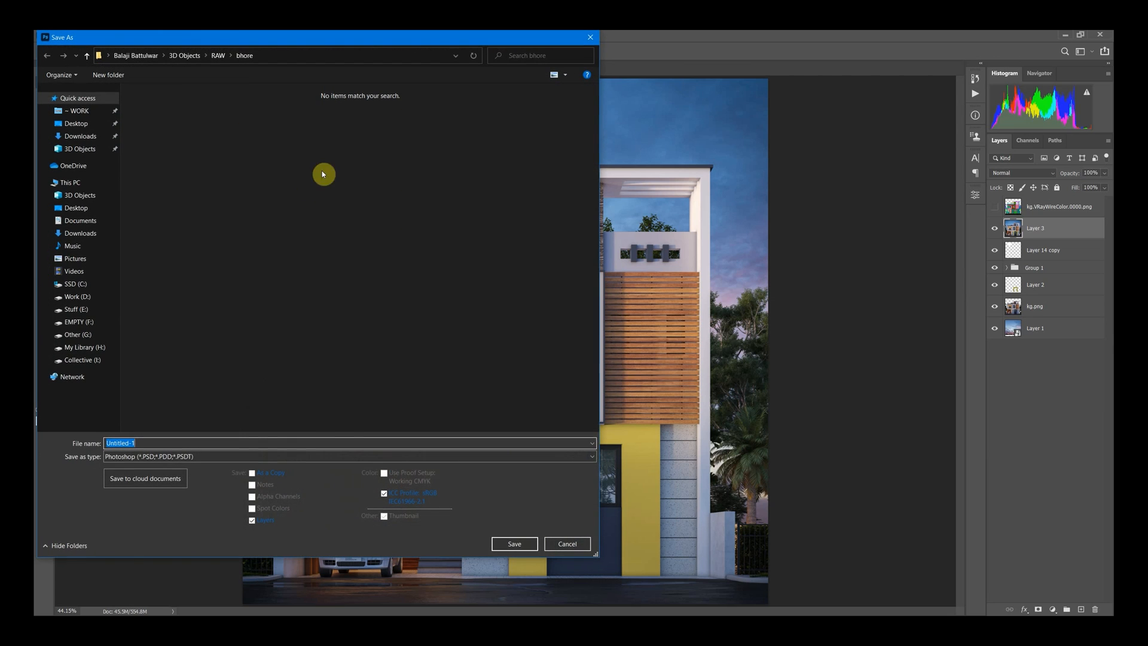
{"action": "left_click", "coordinate": [122, 456]}
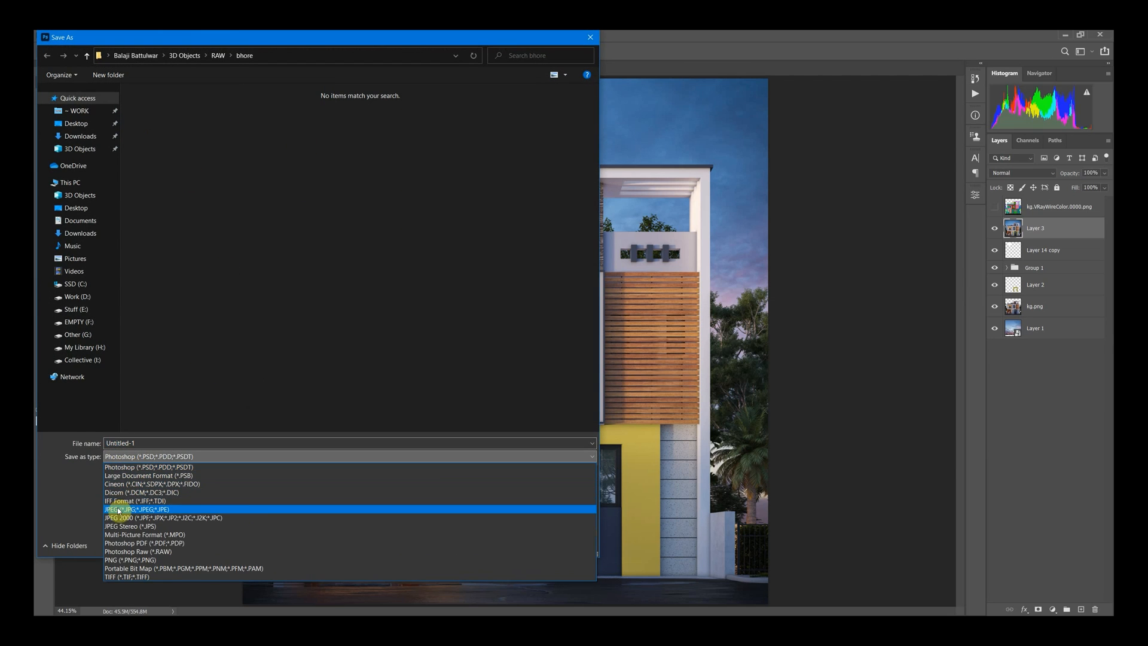
{"action": "left_click", "coordinate": [119, 510]}
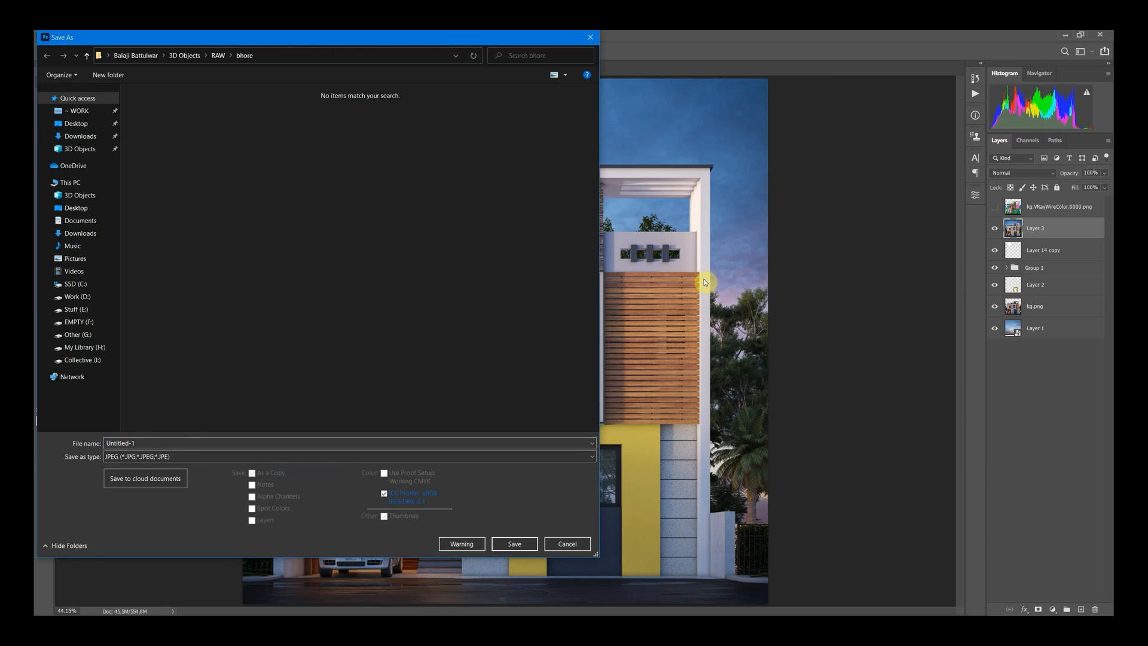
{"action": "left_click", "coordinate": [157, 457]}
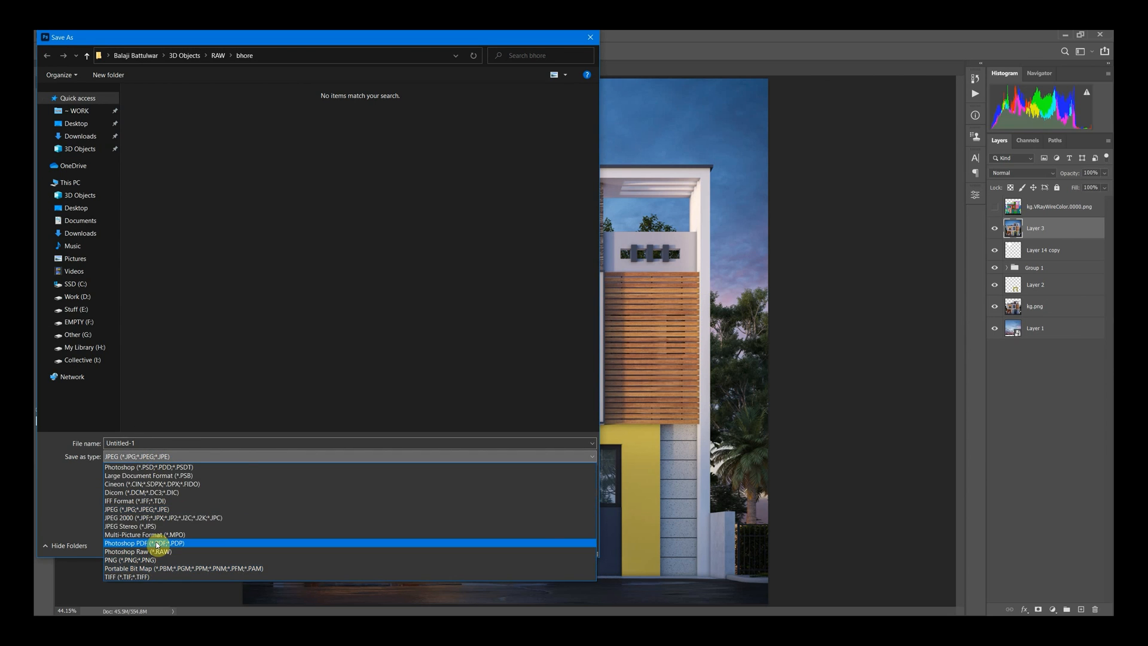
{"action": "left_click", "coordinate": [158, 543]}
{"action": "left_click", "coordinate": [565, 545]}
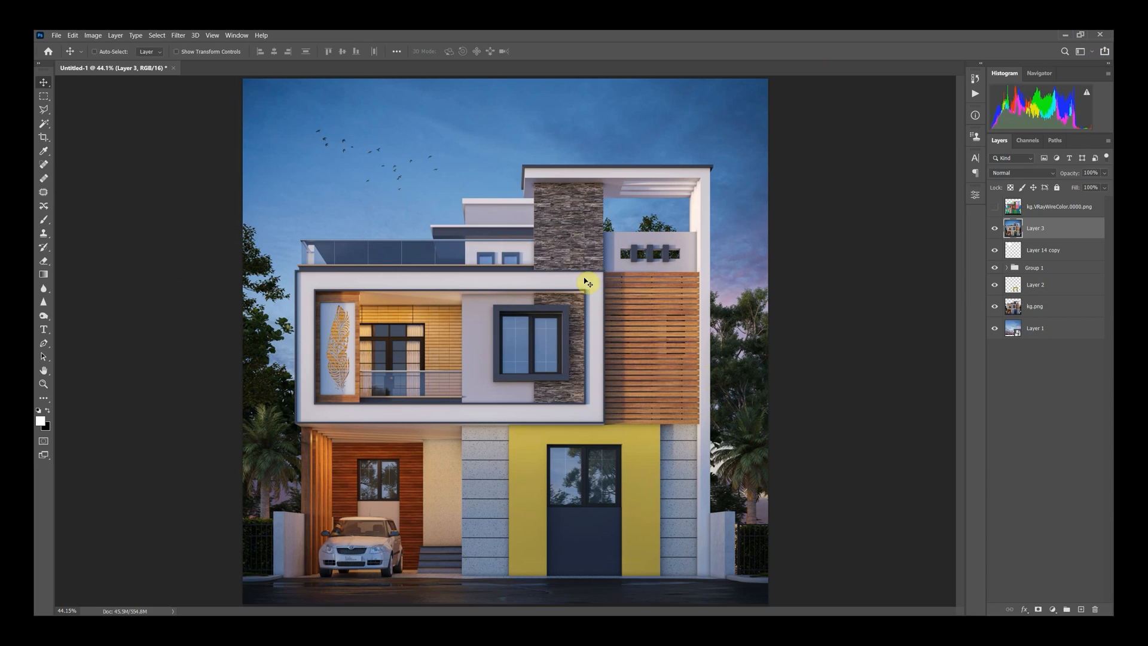
- Quit Photoshop without saving the document and bring up the finished house render in the photo viewer
{"action": "left_click", "coordinate": [1101, 34]}
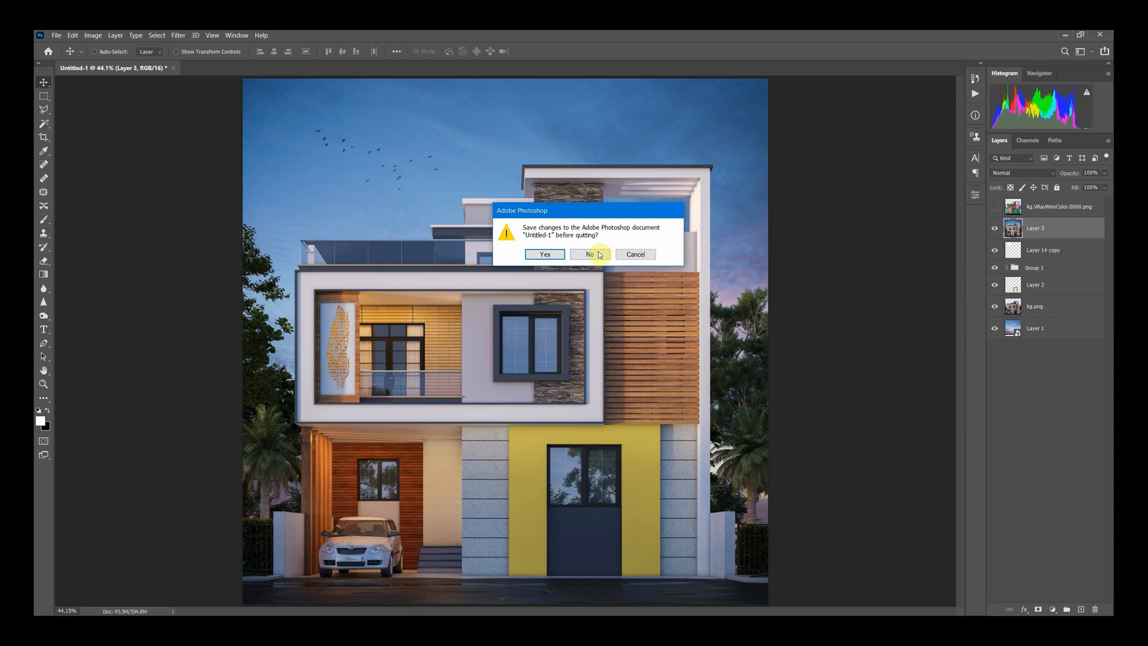
{"action": "left_click", "coordinate": [601, 259]}
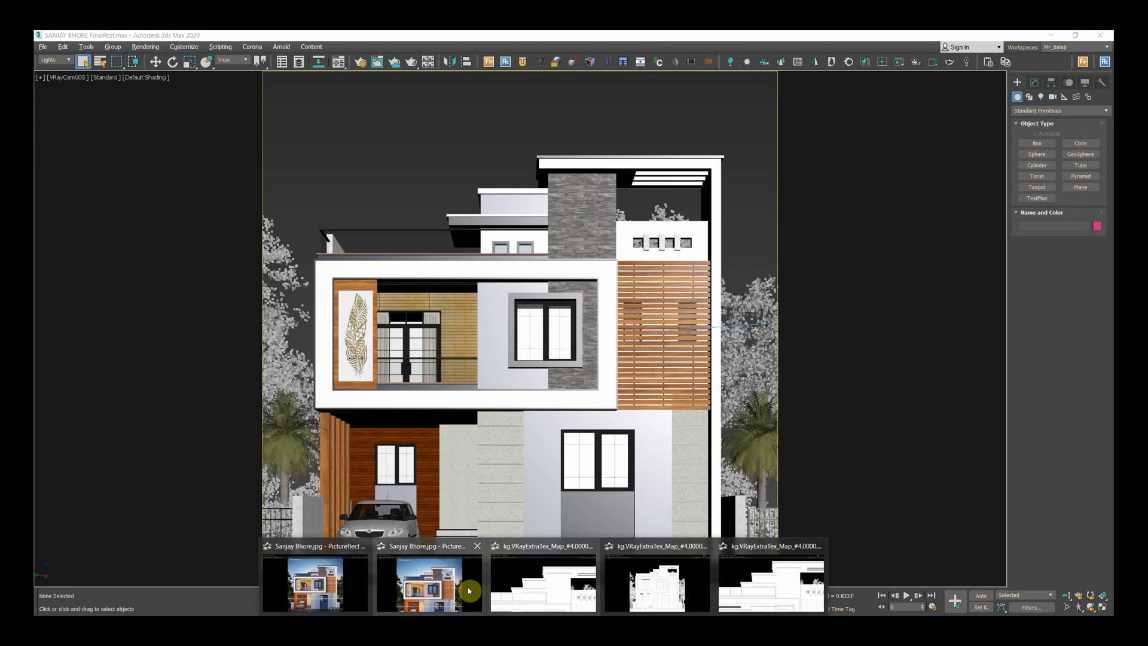
{"action": "left_click", "coordinate": [469, 589]}
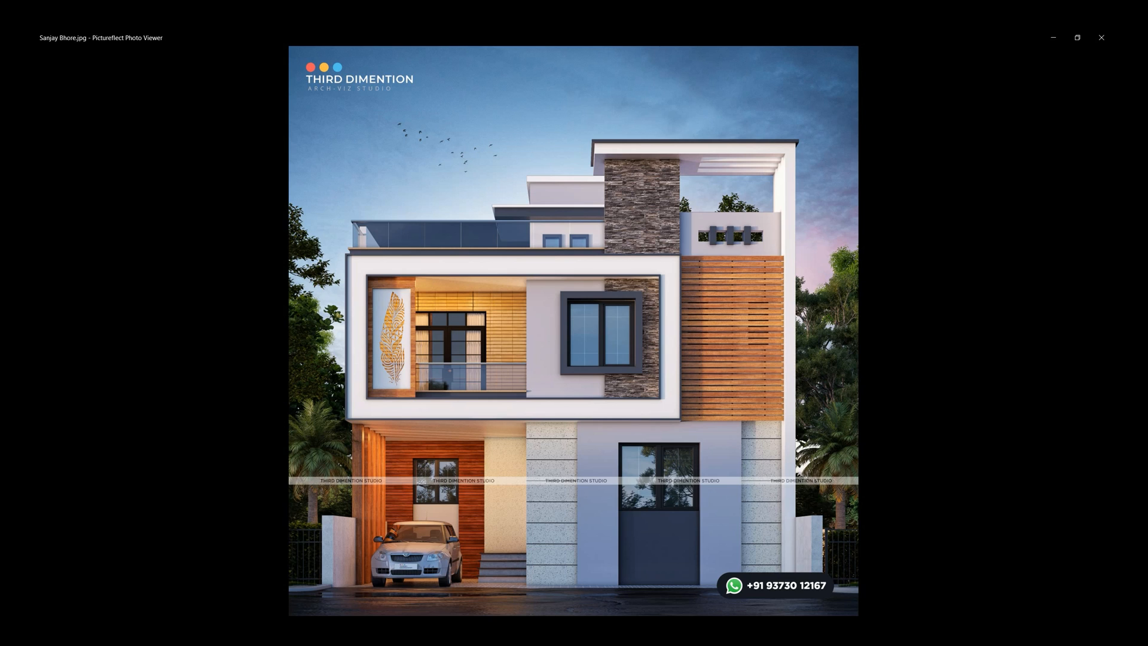
- Close the photo viewer window and force the unresponsive 3ds Max to close, skipping the problem report
{"action": "left_click", "coordinate": [1102, 38]}
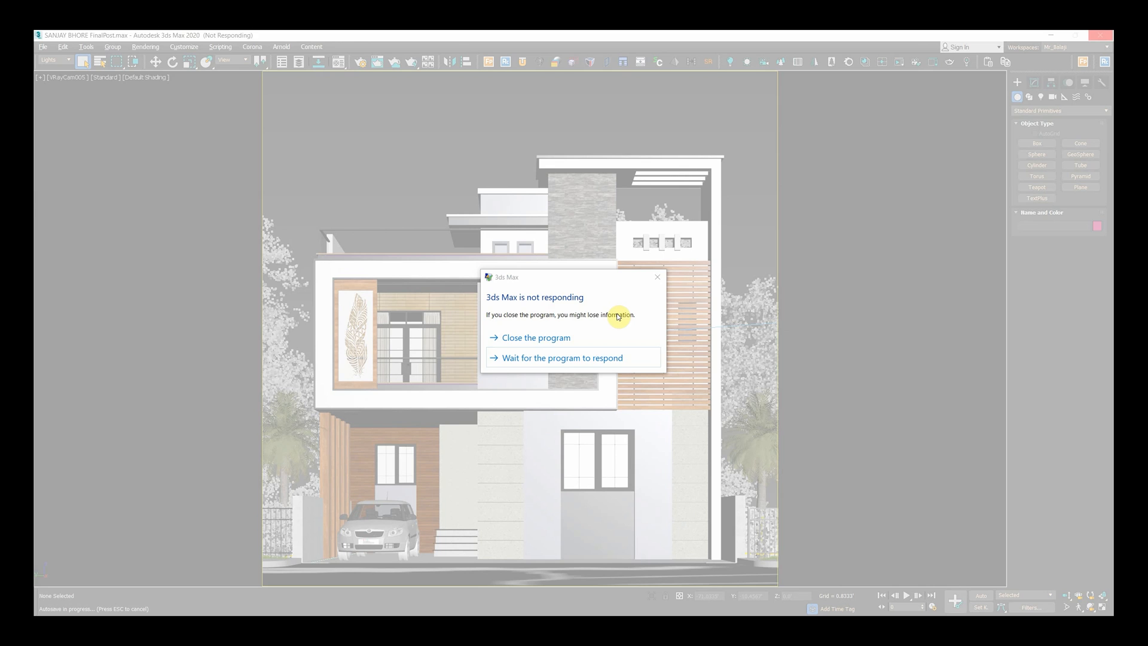
{"action": "left_click", "coordinate": [589, 338]}
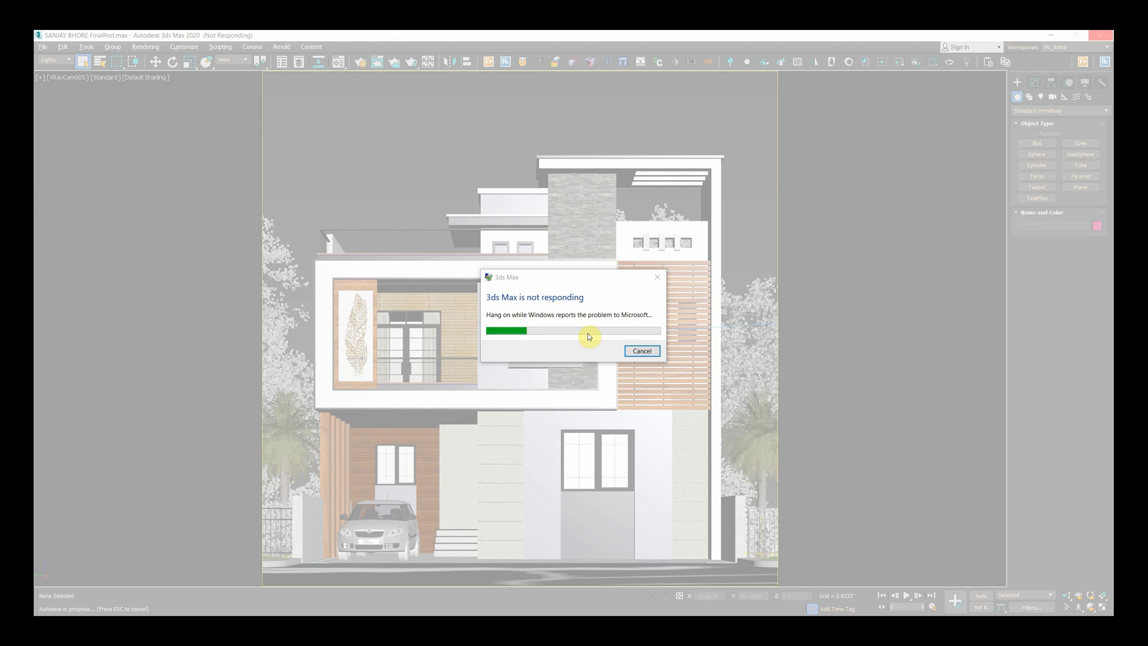
{"action": "left_click", "coordinate": [642, 351]}
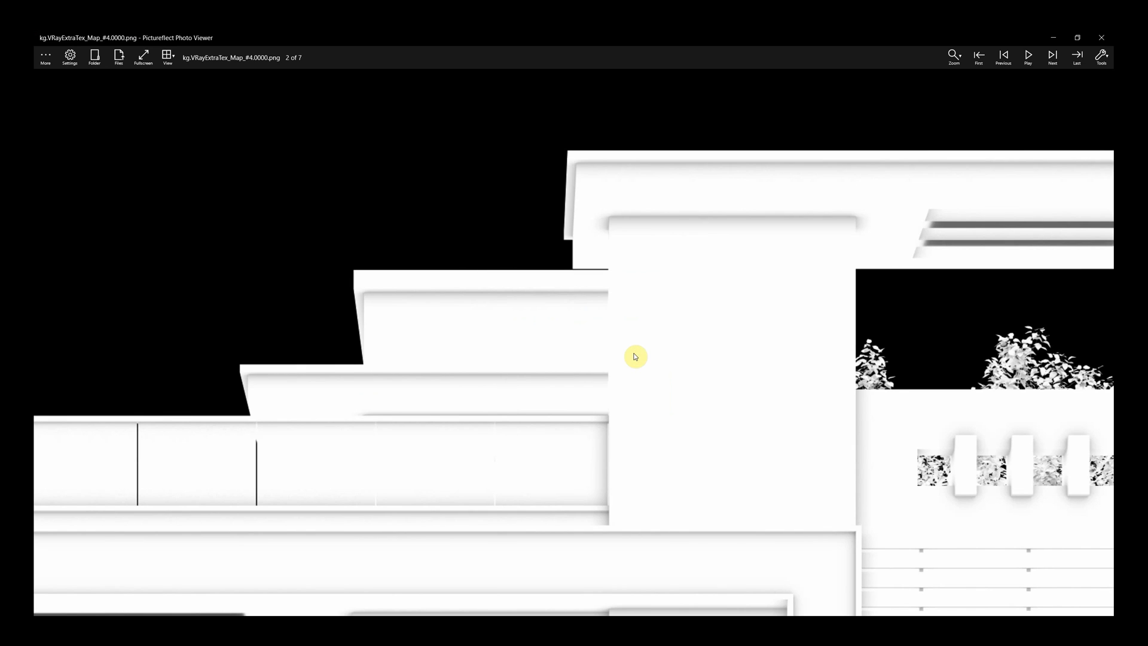
- Close all remaining photo viewer windows, including the finished house render and the VRayExtraTex pass images
{"action": "left_click", "coordinate": [1102, 37]}
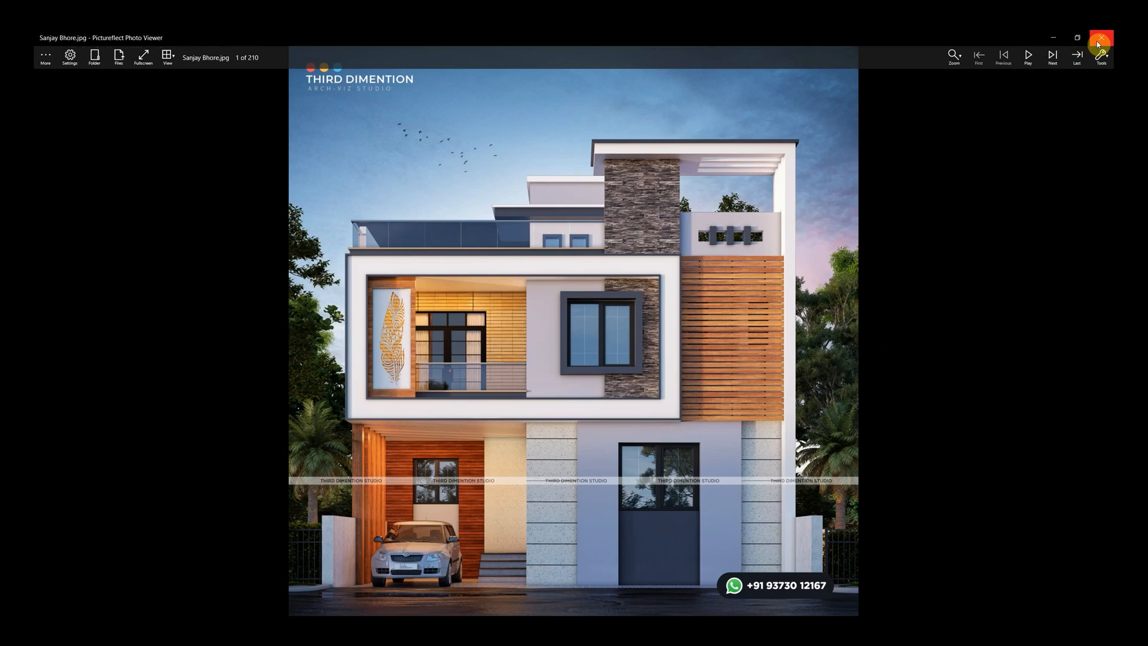
{"action": "left_click", "coordinate": [1094, 38]}
{"action": "left_click", "coordinate": [1094, 38]}
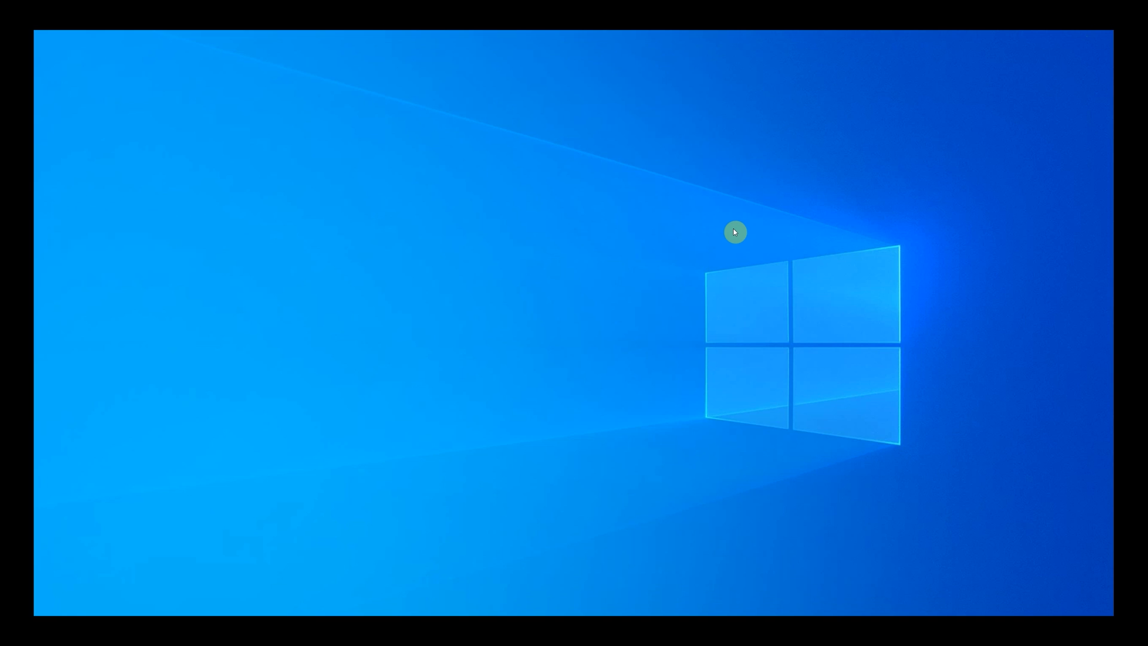
{"action": "mouse_move", "coordinate": [545, 615]}
{"action": "left_click", "coordinate": [647, 548]}
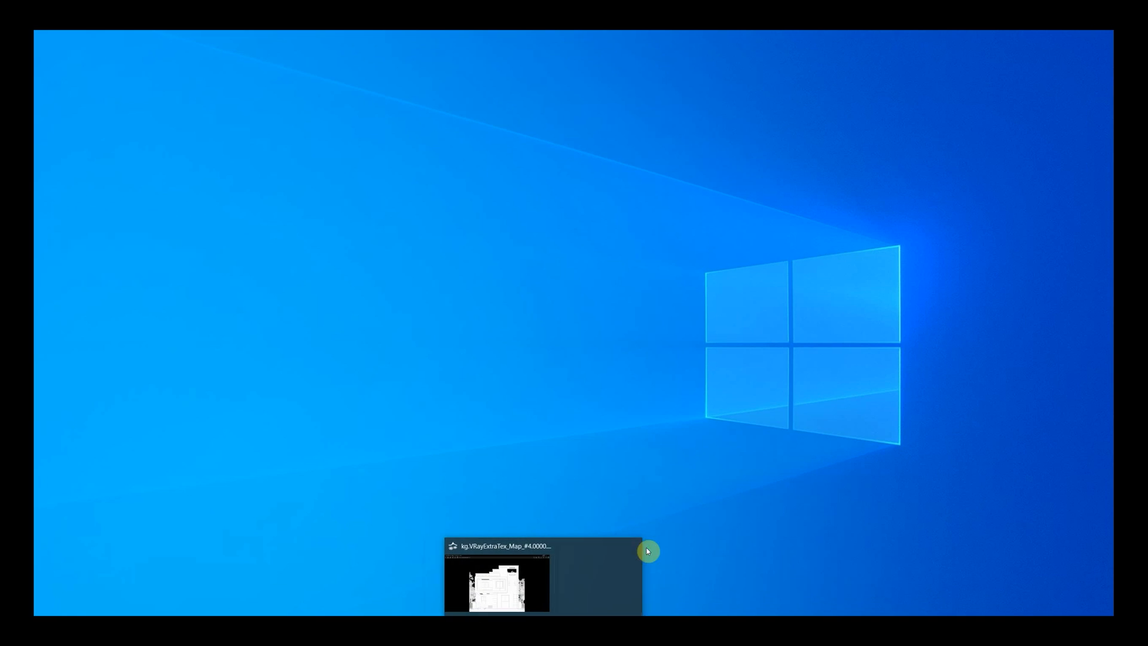
{"action": "left_click", "coordinate": [592, 551]}
{"action": "right_click", "coordinate": [363, 303]}
{"action": "left_click", "coordinate": [446, 336]}
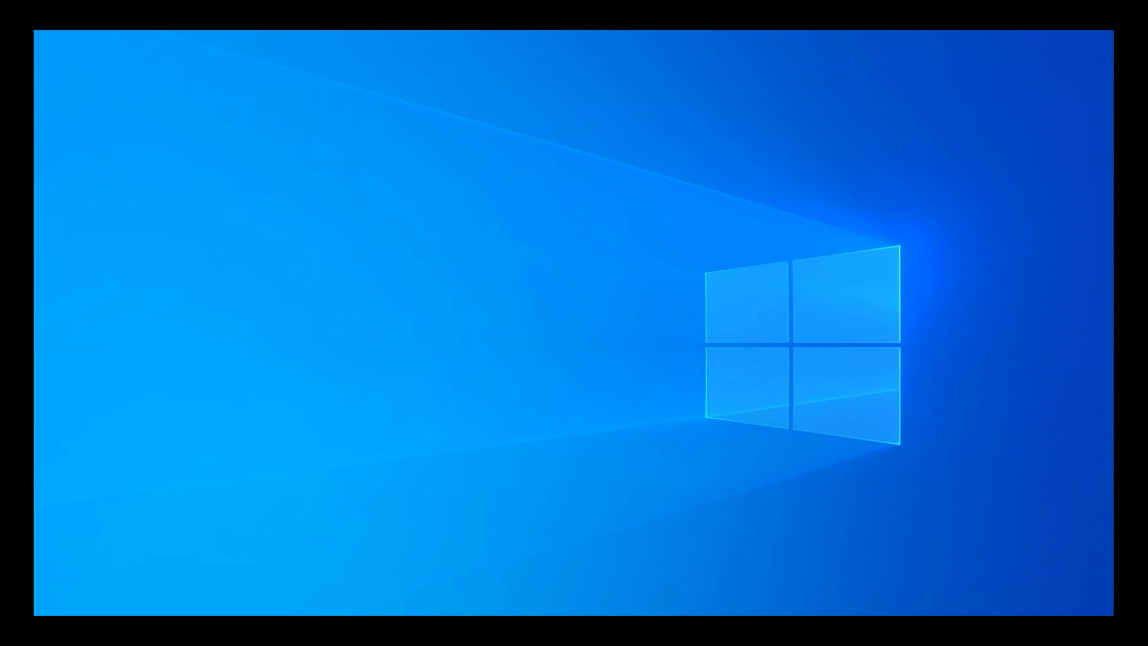
- Switch to File Explorer, browse to the WM folder on the Work (D:) drive, and open the finished watermarked house render
{"action": "left_click", "coordinate": [394, 625]}
{"action": "left_click", "coordinate": [462, 309]}
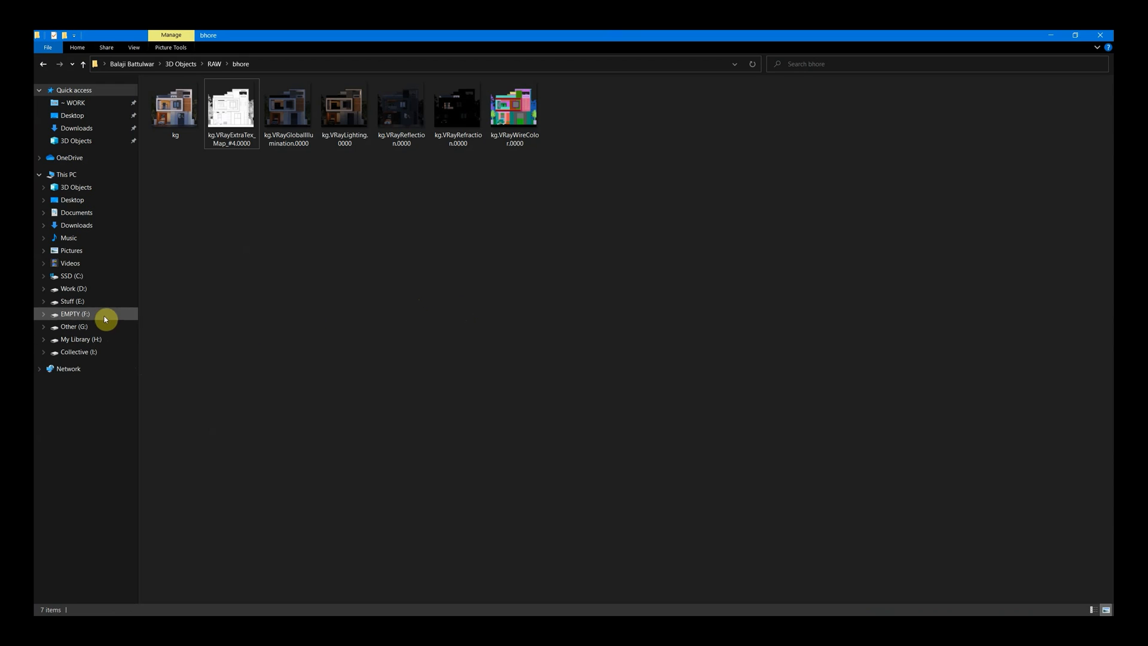
{"action": "left_click", "coordinate": [90, 290]}
{"action": "left_click", "coordinate": [909, 158]}
{"action": "double_click", "coordinate": [909, 158]}
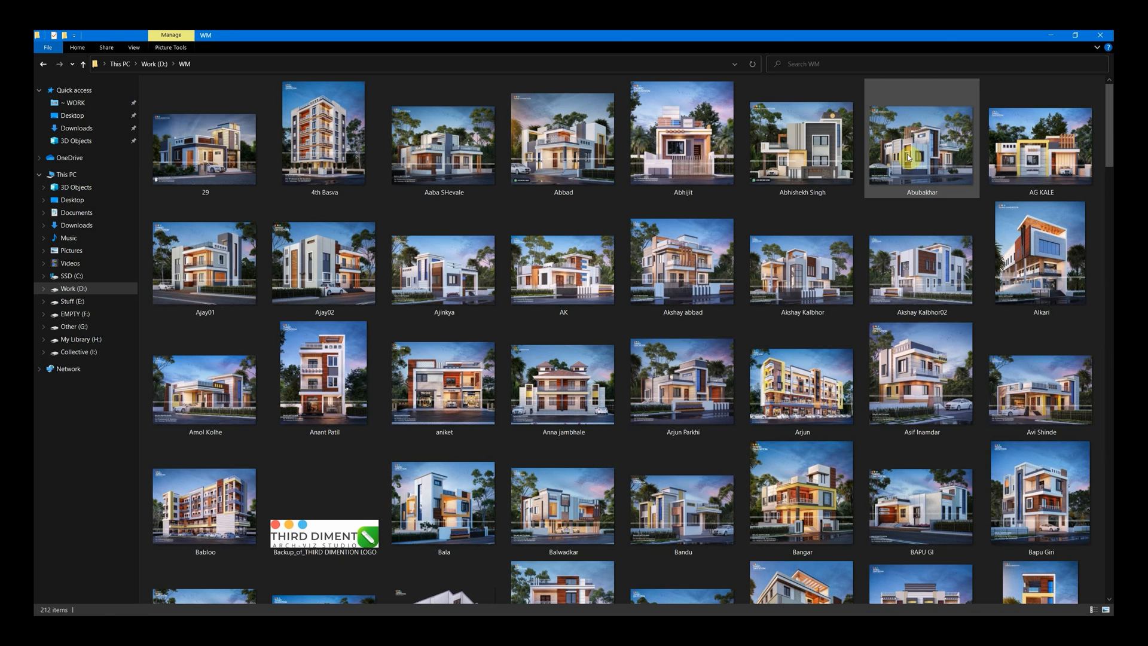
{"action": "double_click", "coordinate": [232, 166]}
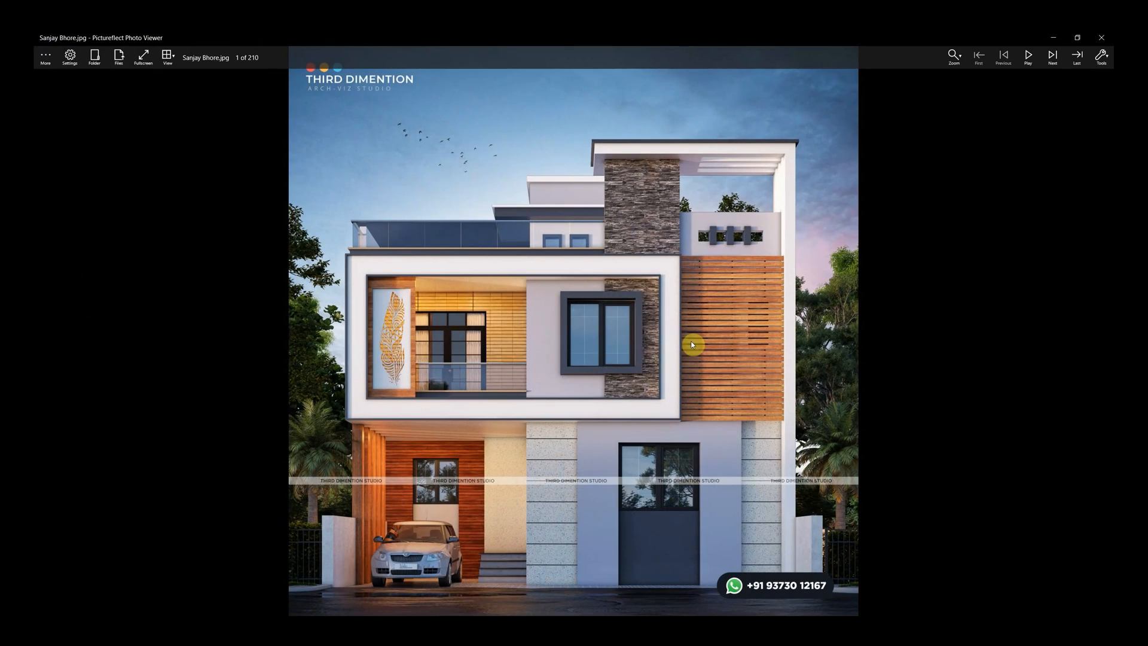